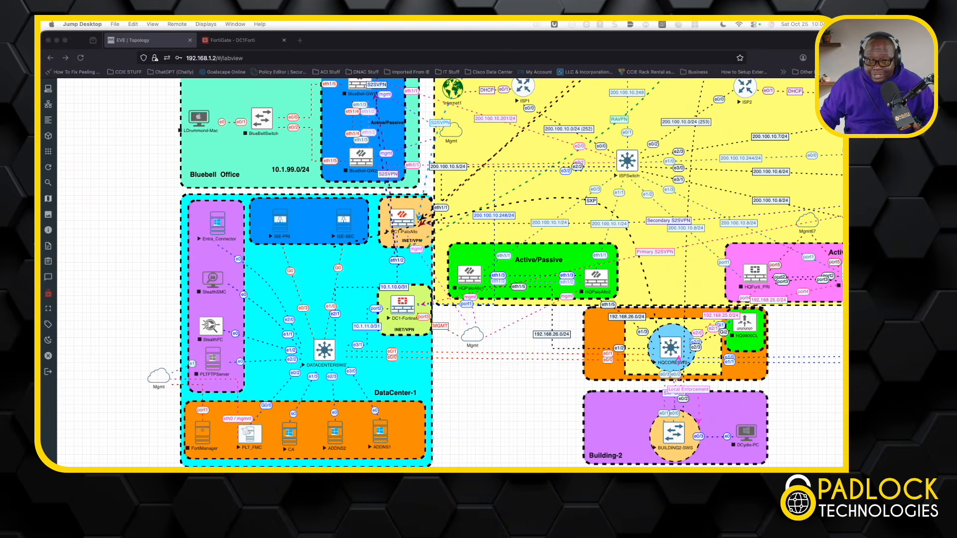
Examine the lab topology from the branch offices to the DC1 FortiGate in DataCenter-1.
scroll(450, 272, "up", 1)
scroll(450, 273, "right", 3)
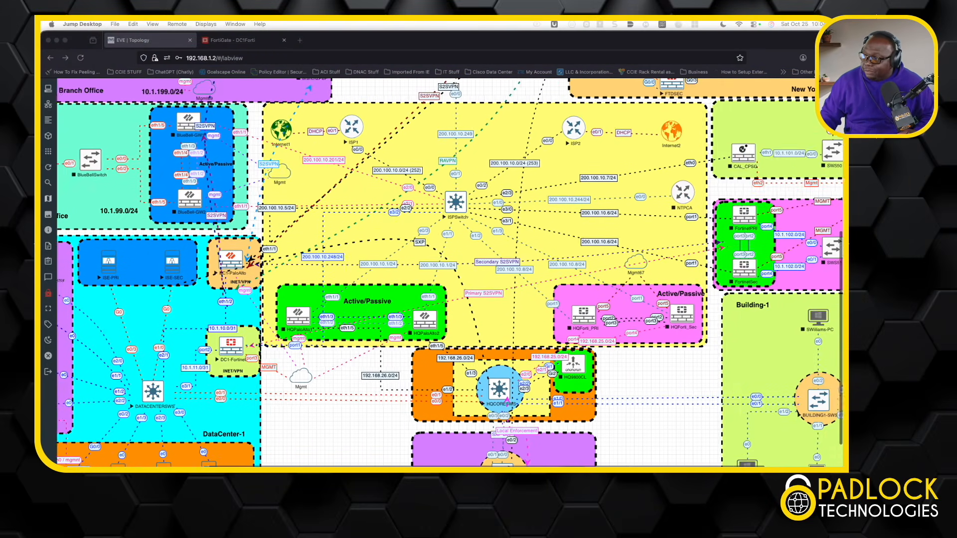
scroll(450, 273, "up", 6)
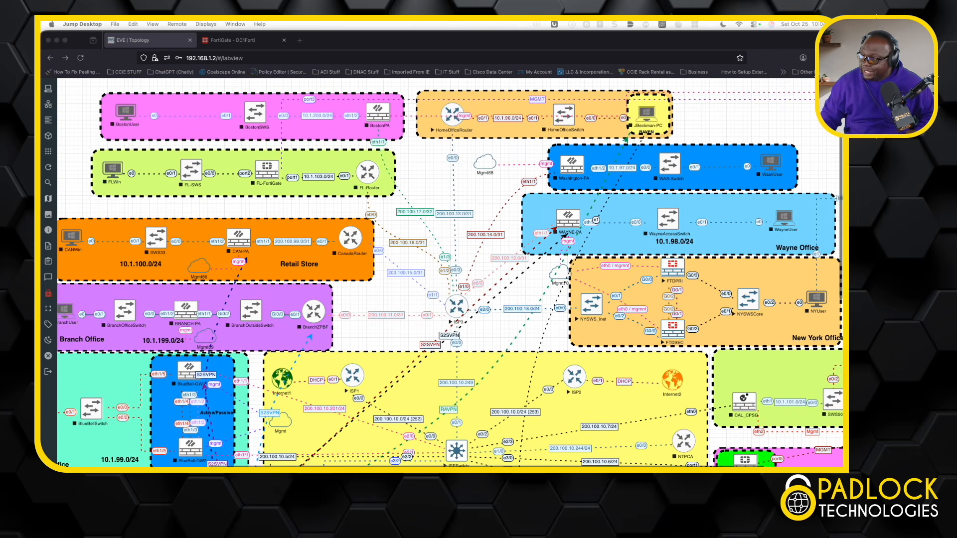
scroll(451, 272, "down", 3)
scroll(450, 273, "left", 3)
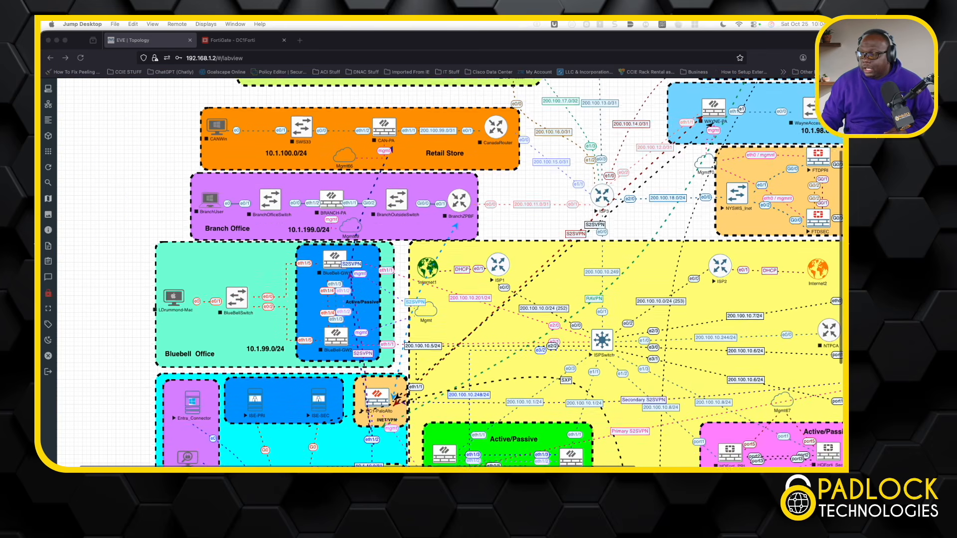
scroll(450, 272, "down", 4)
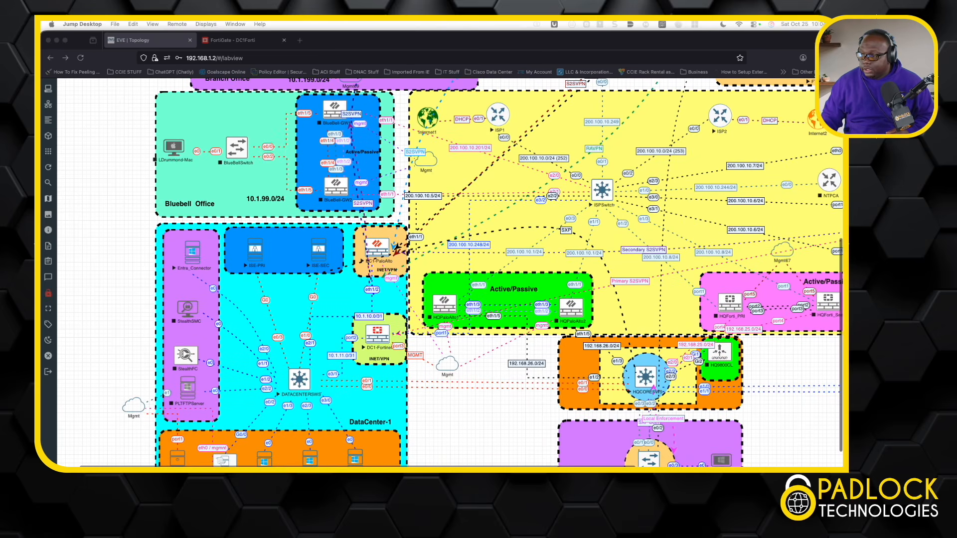
left_click(376, 341)
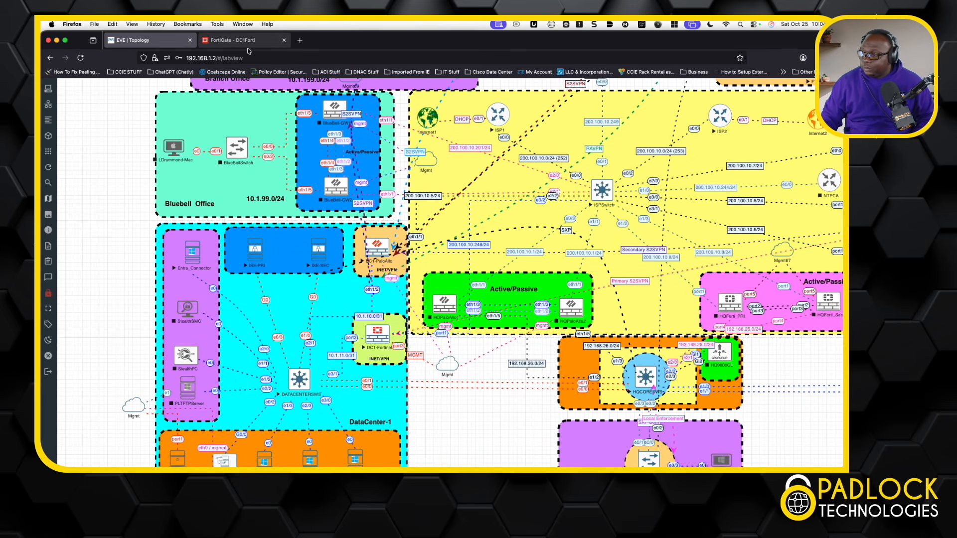
Switch to the DC1Forti FortiGate session and review its list of system administrators.
left_click(232, 40)
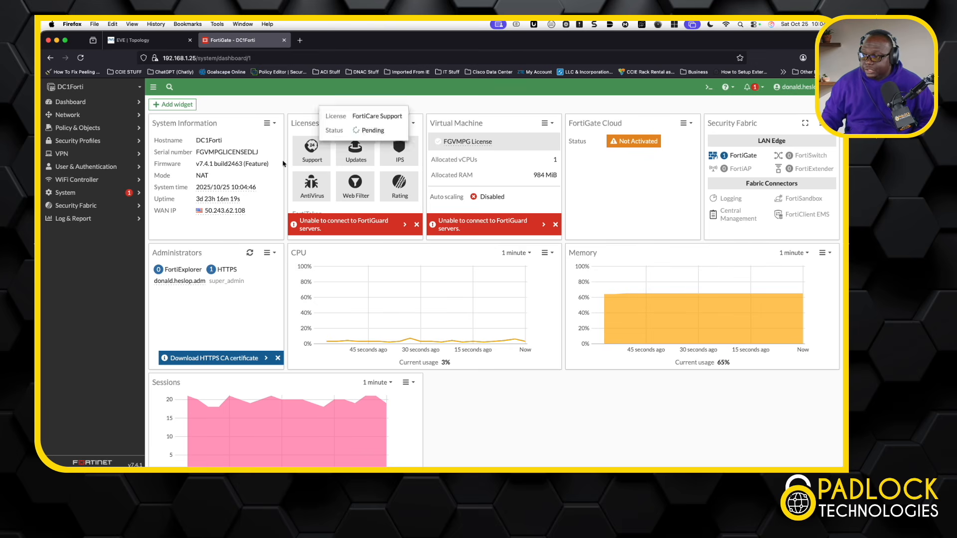
left_click(67, 193)
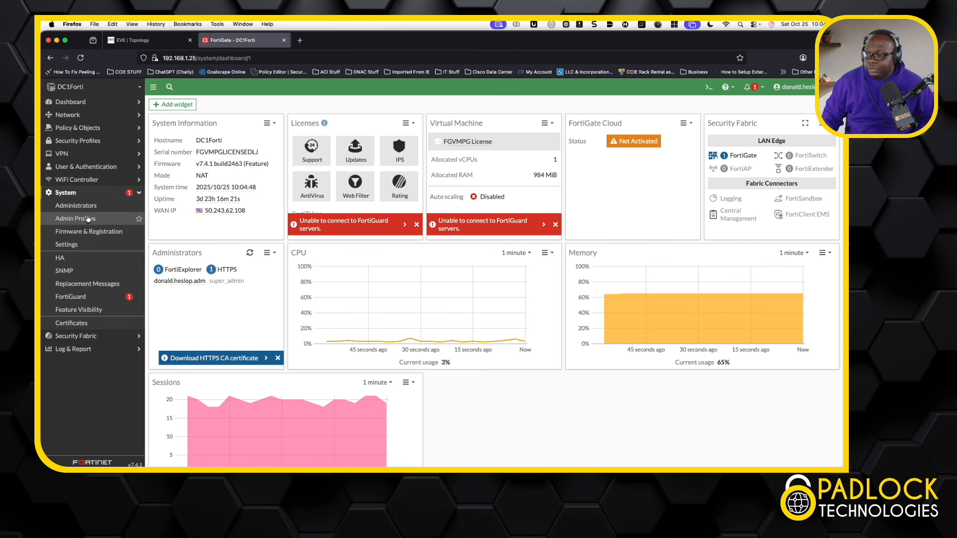
left_click(90, 207)
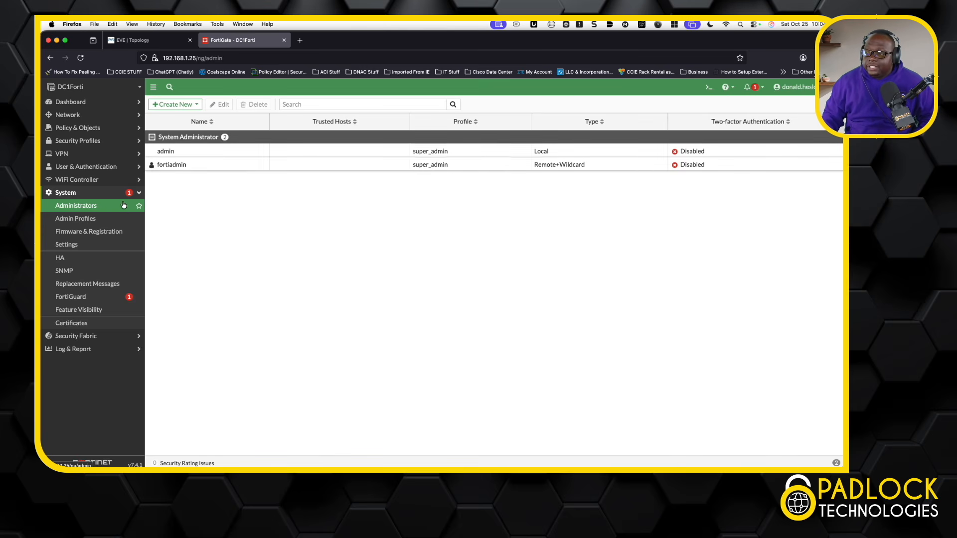
left_click(138, 194)
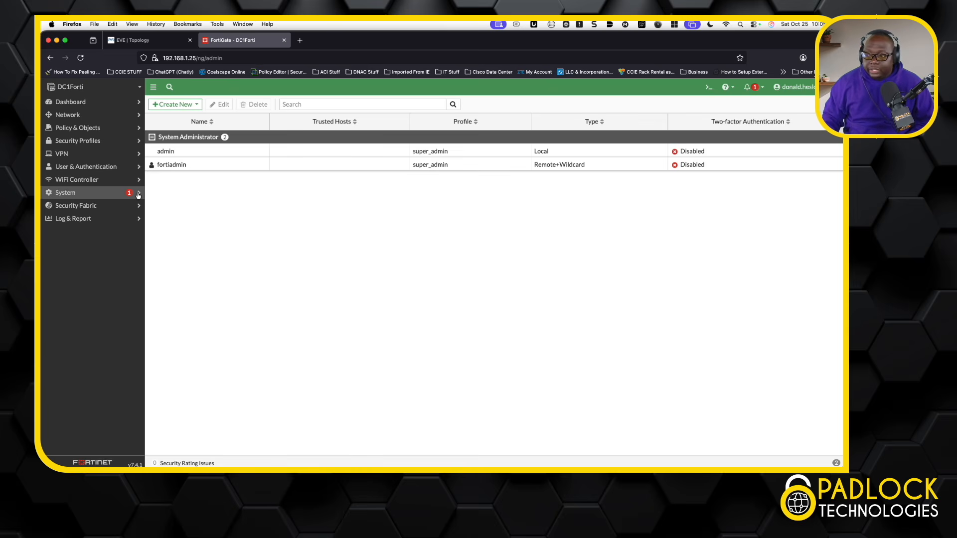
Run "show user tacacs+" in the CLI console to review the TACACS+ configuration, exit the session and close the console.
left_click(101, 170)
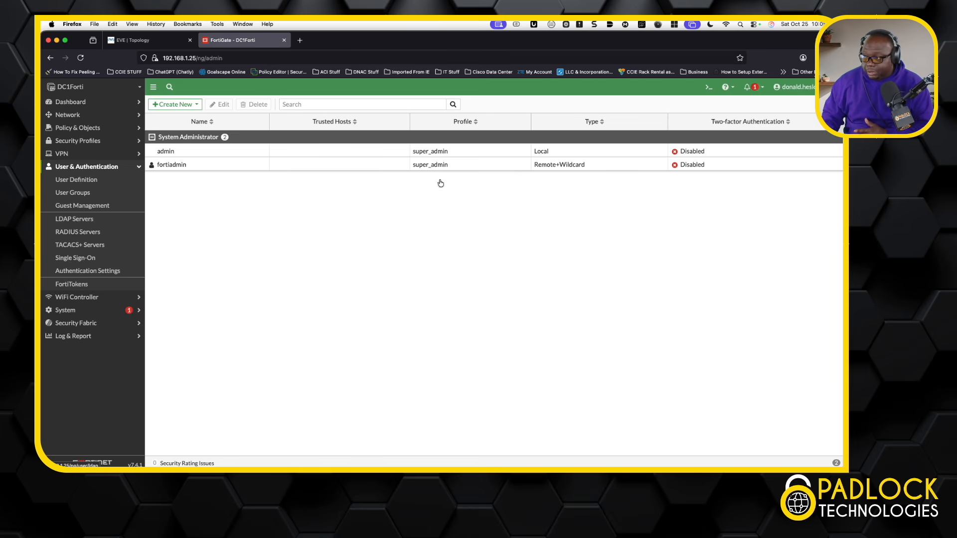
left_click(708, 86)
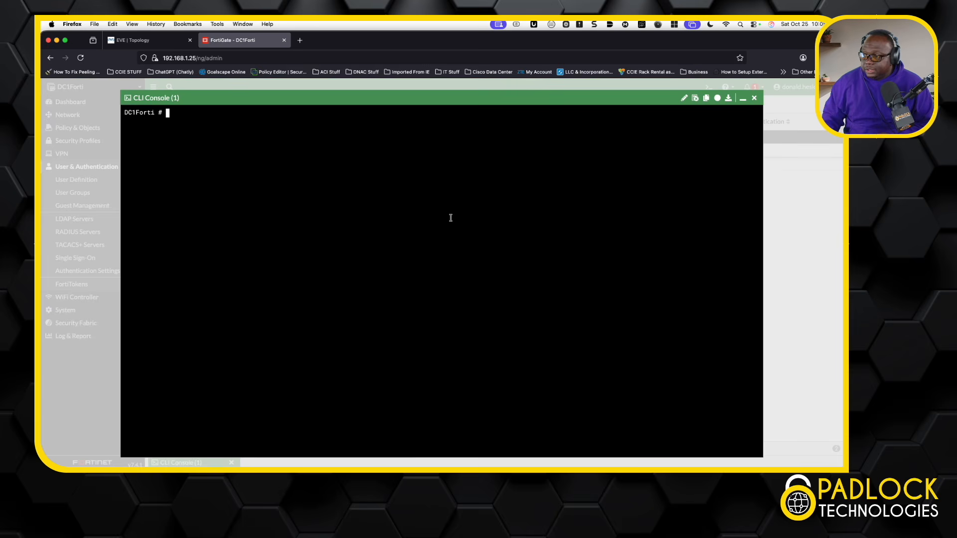
type("show ")
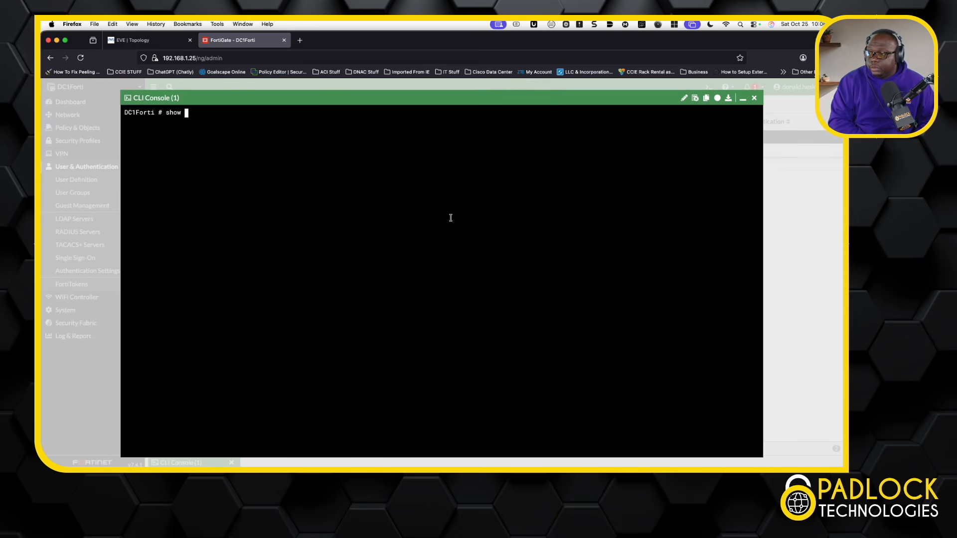
type("user taca")
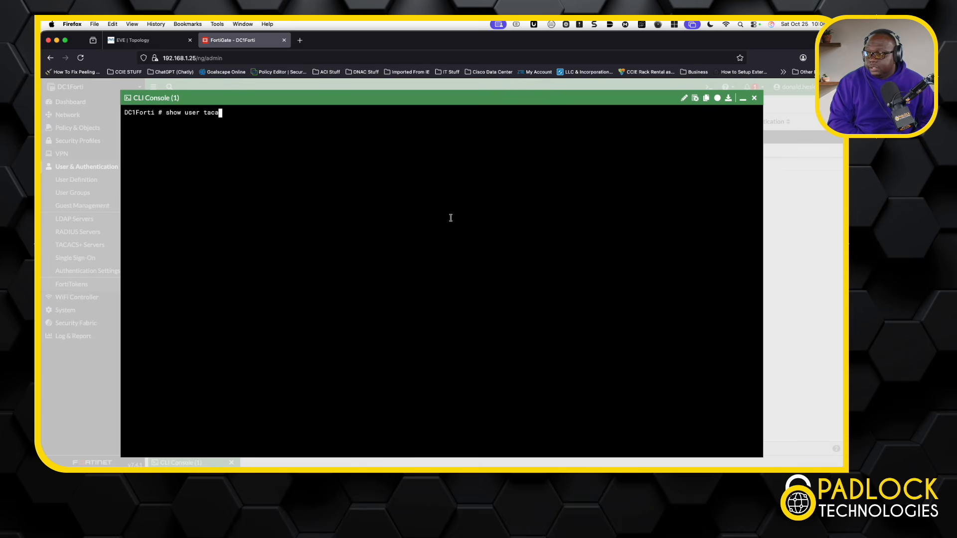
type("scs")
key("BackSpace")
key("BackSpace")
key("BackSpace")
type("cs")
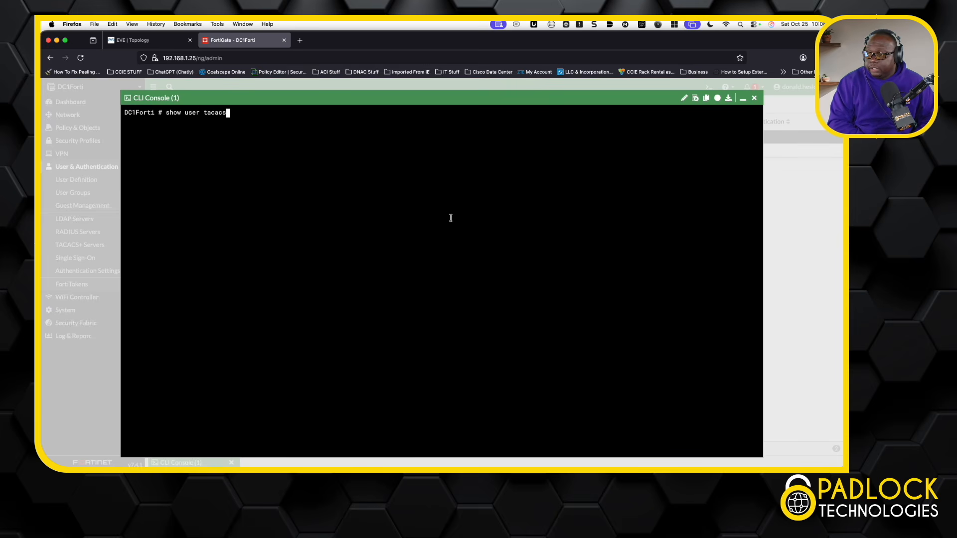
type("+")
key("Return")
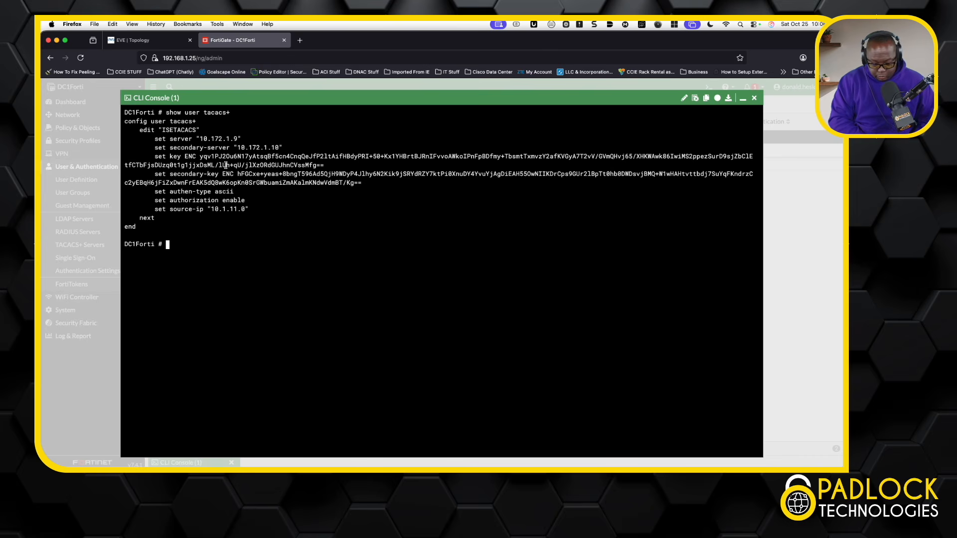
type("exit")
key("Return")
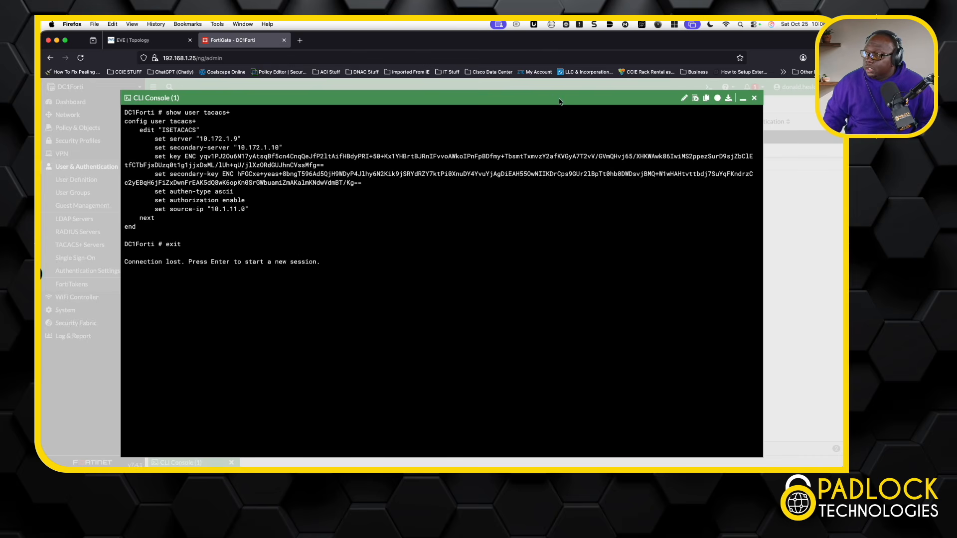
left_click(754, 98)
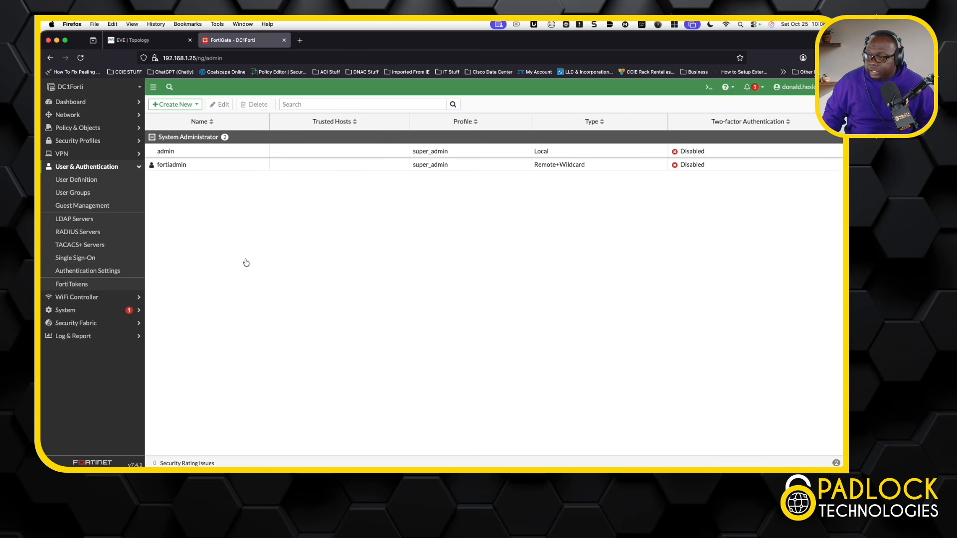
Review the ISETACACS server's primary and secondary settings, leave without changes and decline saving the password in the browser.
left_click(89, 249)
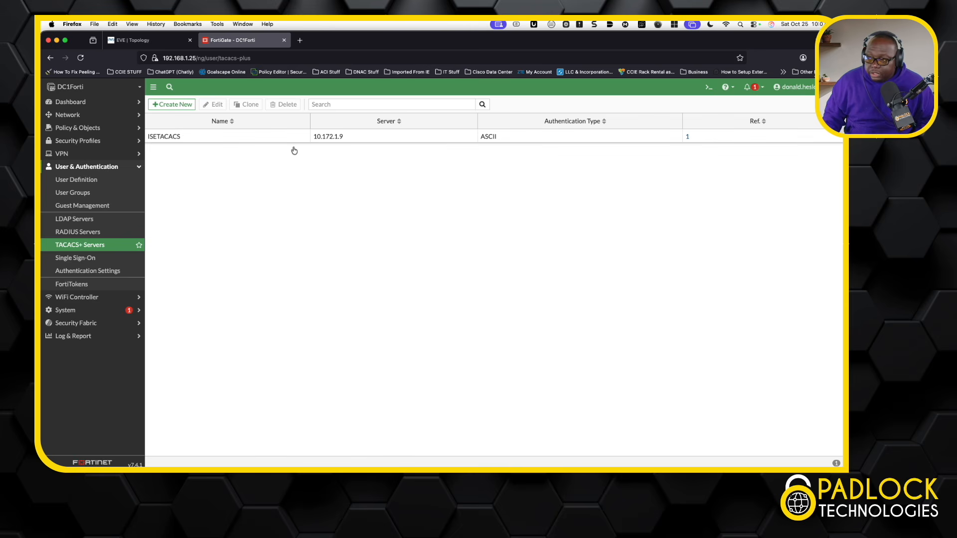
double_click(267, 138)
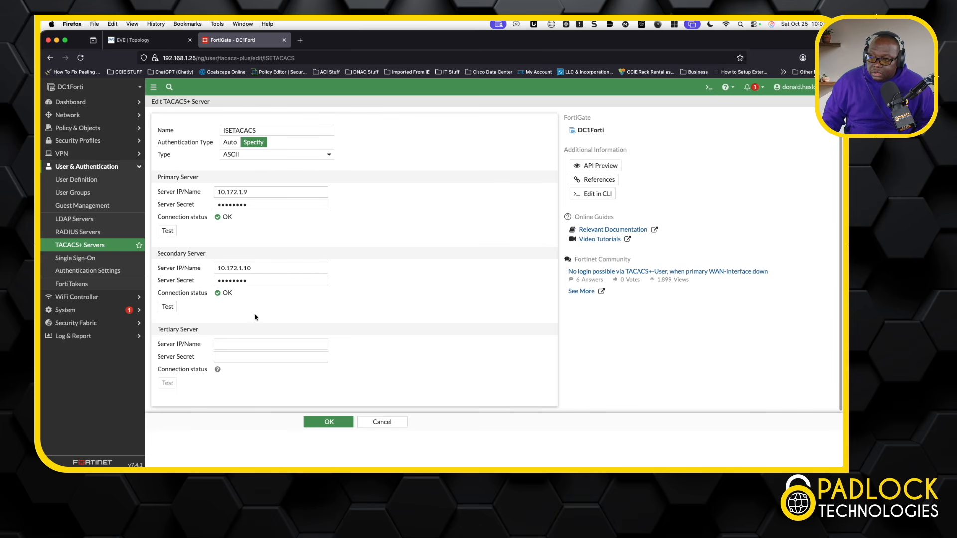
left_click(379, 424)
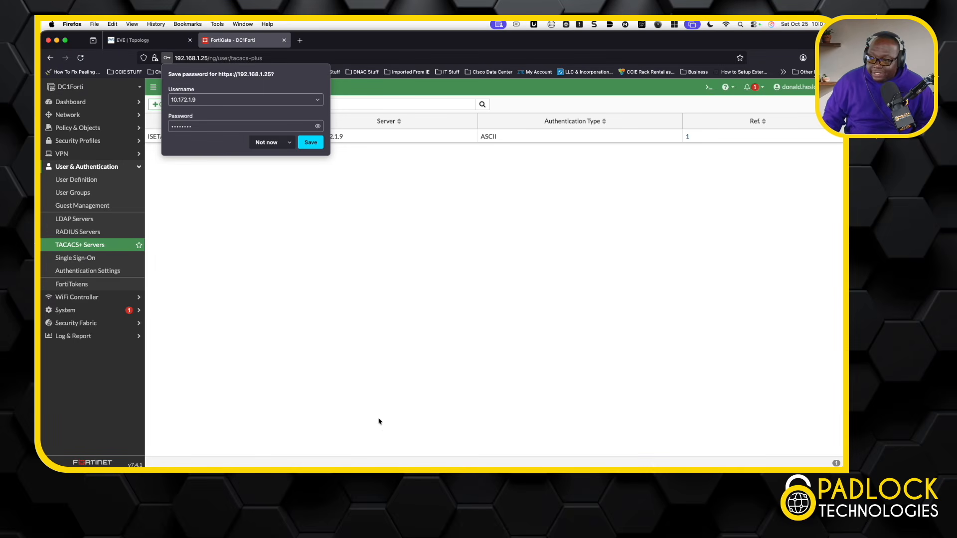
left_click(265, 143)
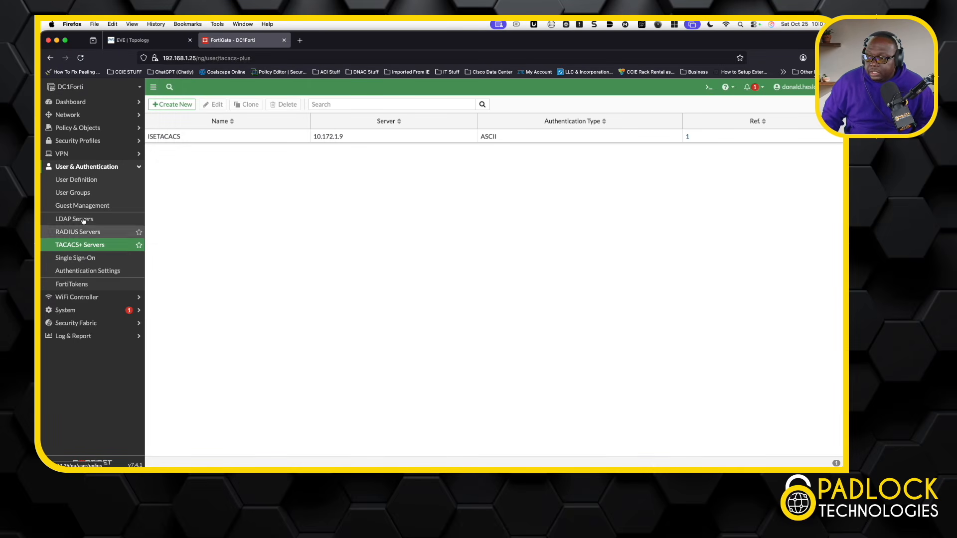
Review the remote server assigned to the TACACSGroup user group and leave it without changes.
left_click(86, 197)
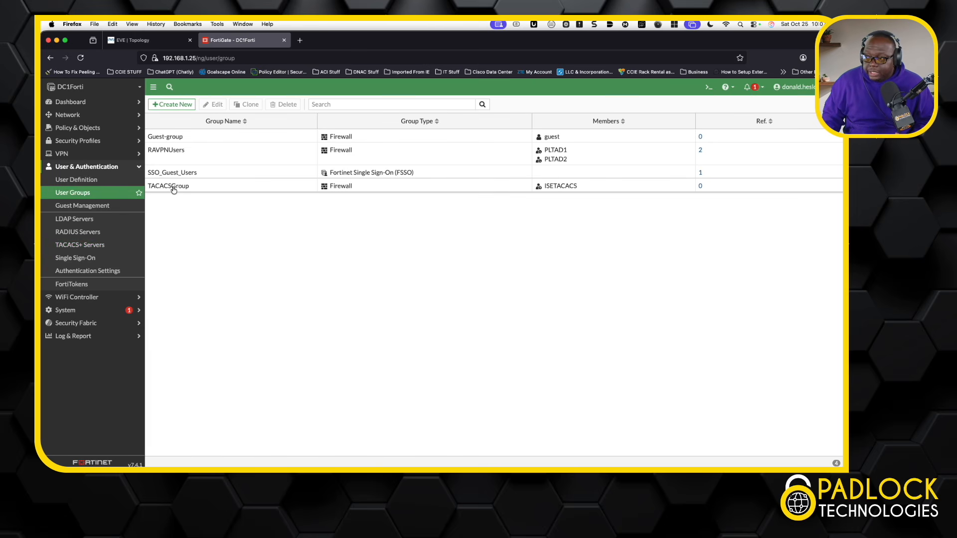
double_click(173, 187)
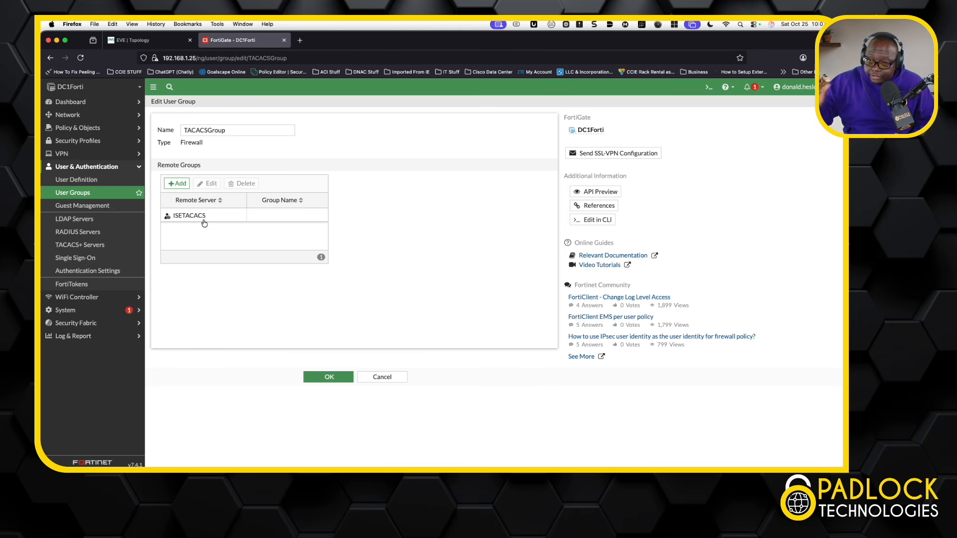
left_click(383, 381)
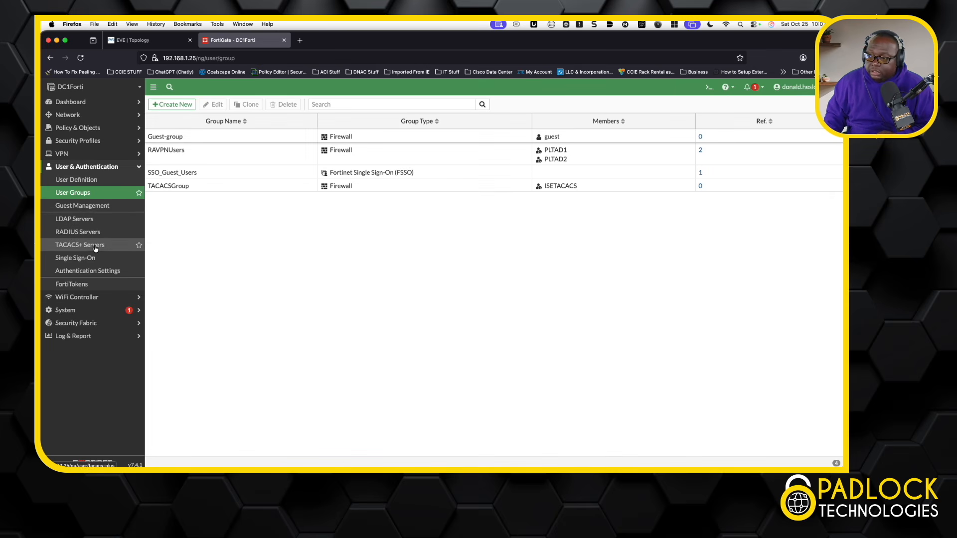
left_click(140, 170)
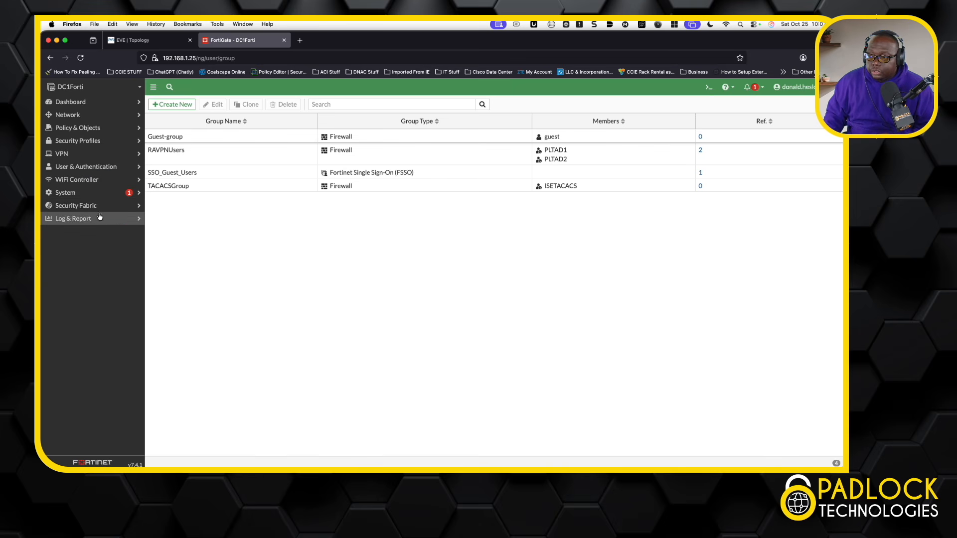
Create an admin profile named Helpdesk with all access permissions set to Read.
left_click(92, 196)
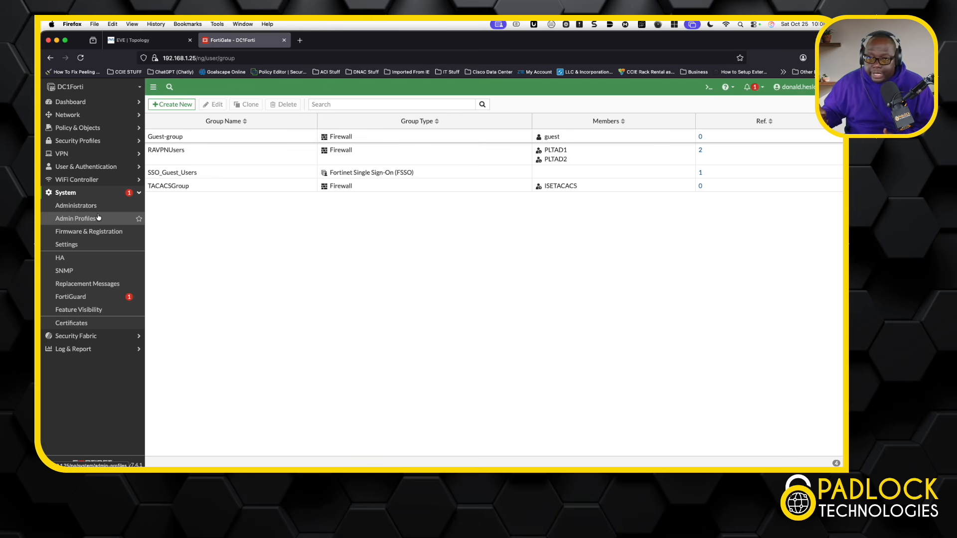
left_click(98, 218)
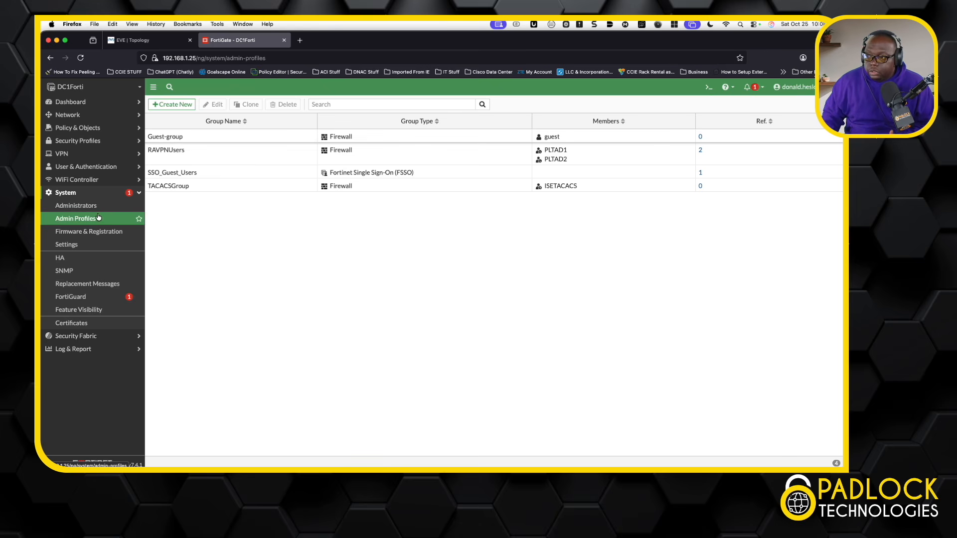
left_click(184, 106)
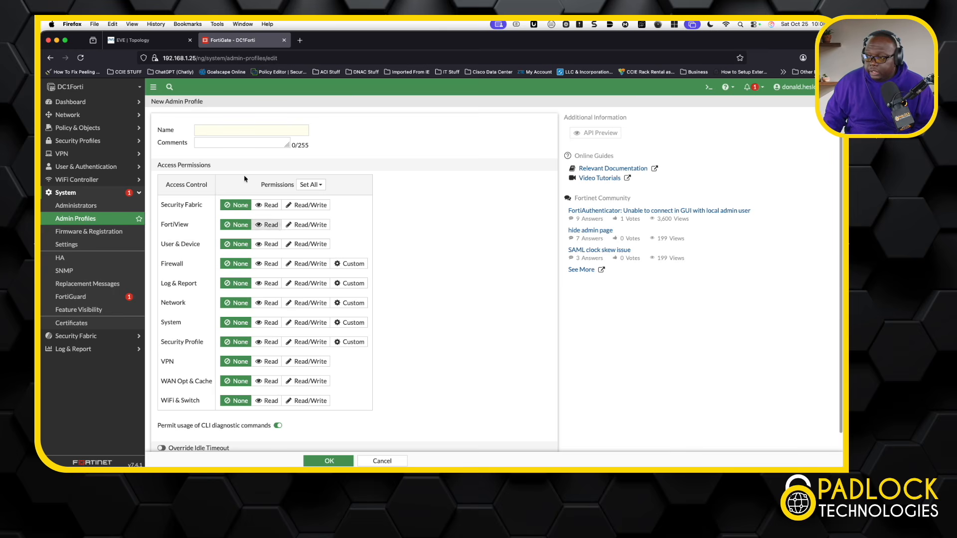
left_click(233, 130)
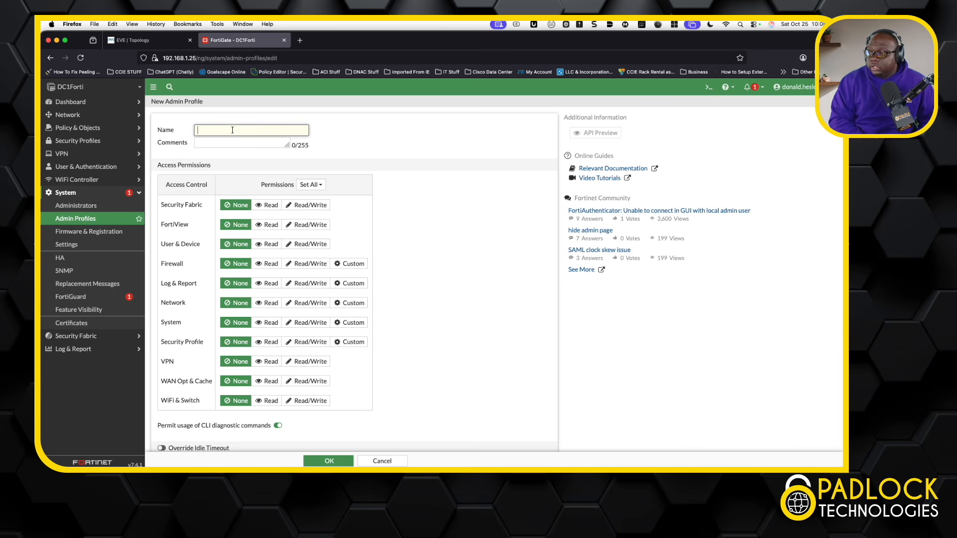
type("Helpdesk")
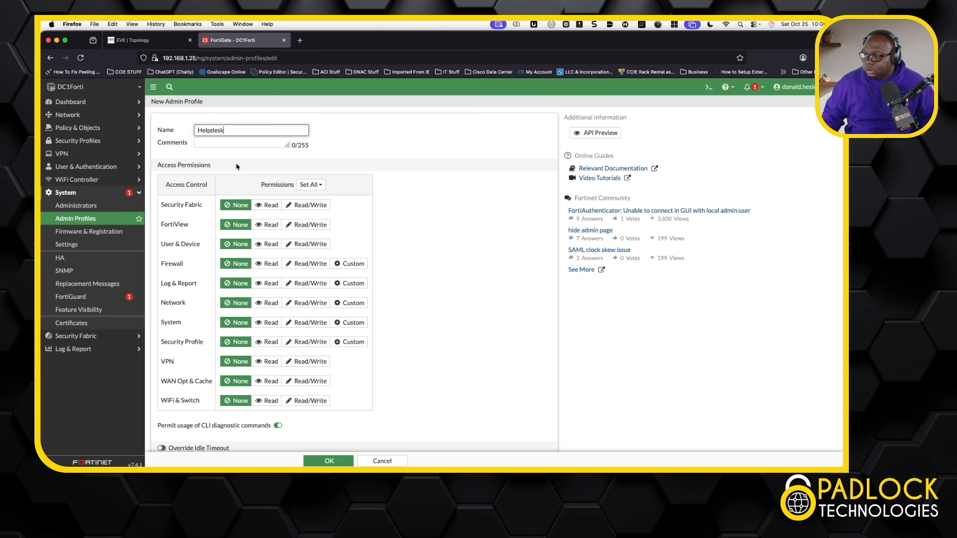
left_click(311, 185)
left_click(321, 208)
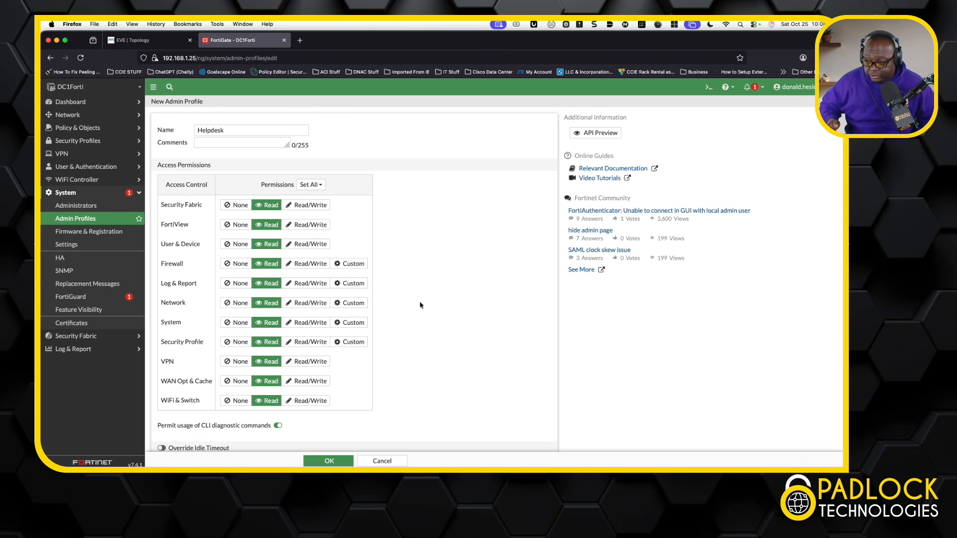
scroll(420, 305, "down", 2)
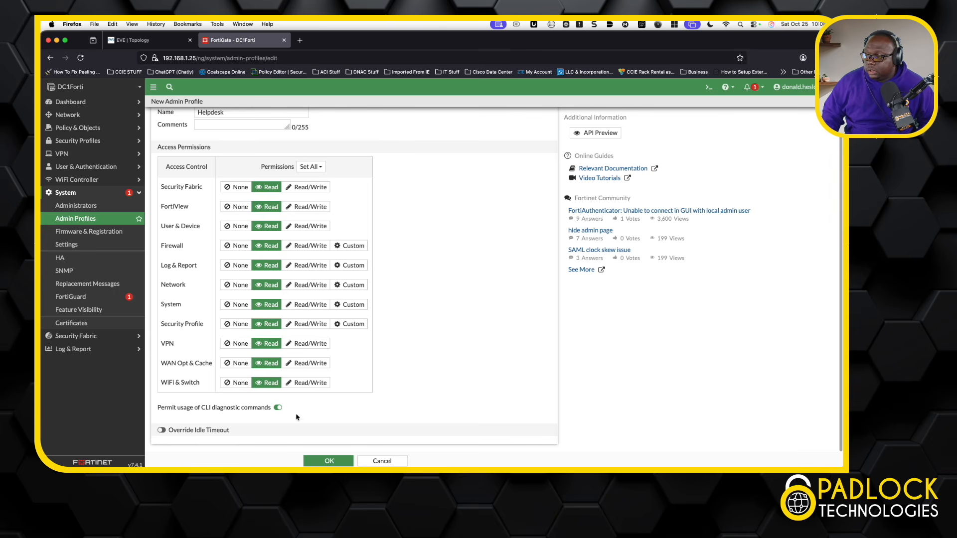
left_click(329, 461)
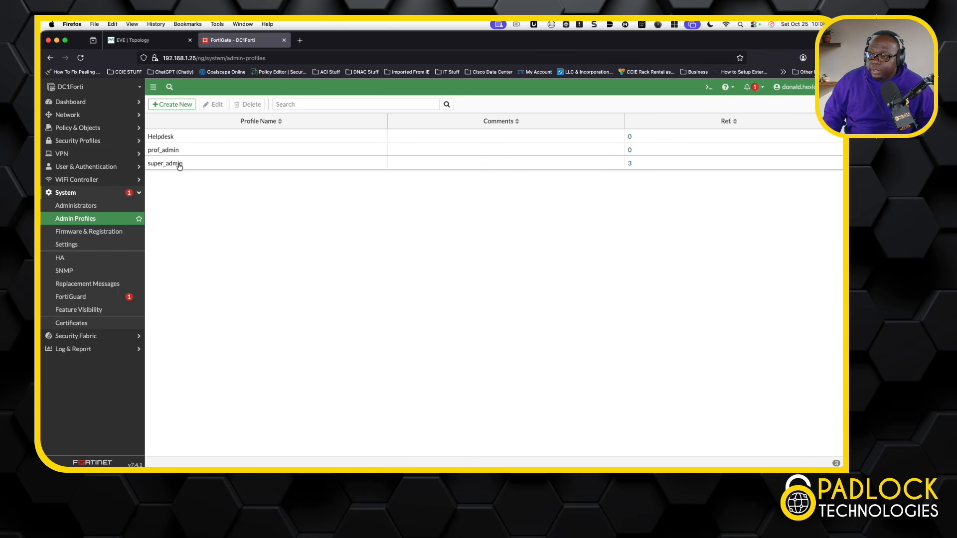
Review the fortiadmin administrator's type options and remote user group and leave the account without changes.
left_click(91, 206)
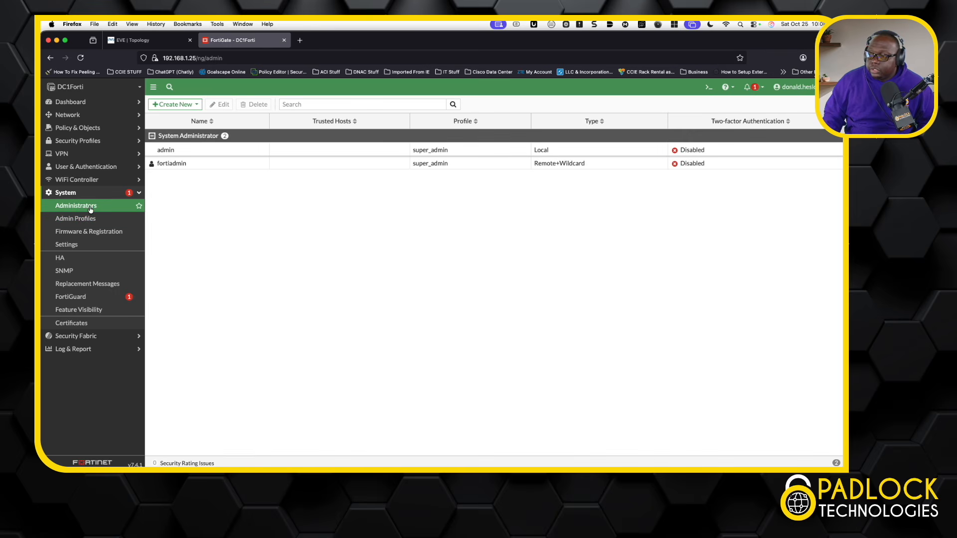
double_click(223, 167)
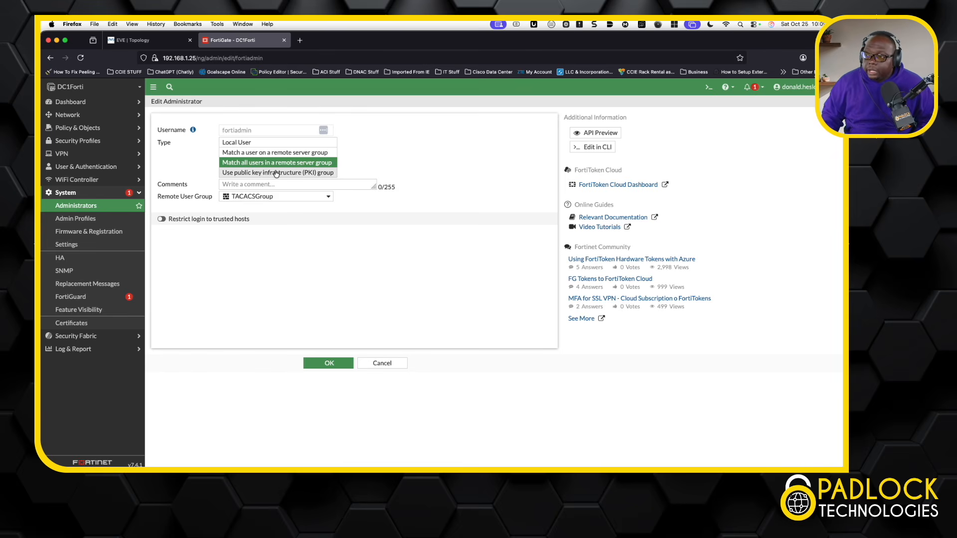
mouse_move(263, 201)
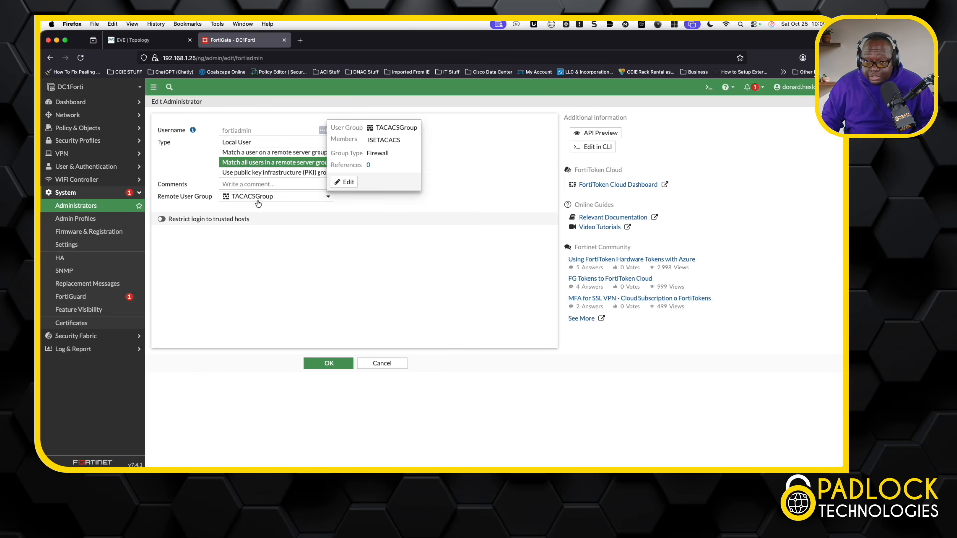
left_click(397, 363)
Return to the EVE topology and open the CA server's remote desktop showing Identity Services Engine.
left_click(151, 44)
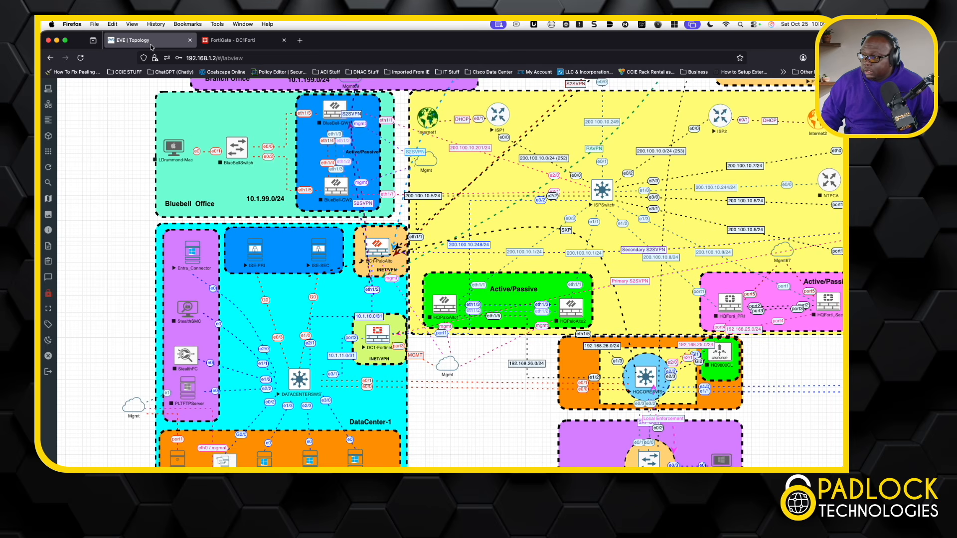
scroll(267, 297, "down", 2)
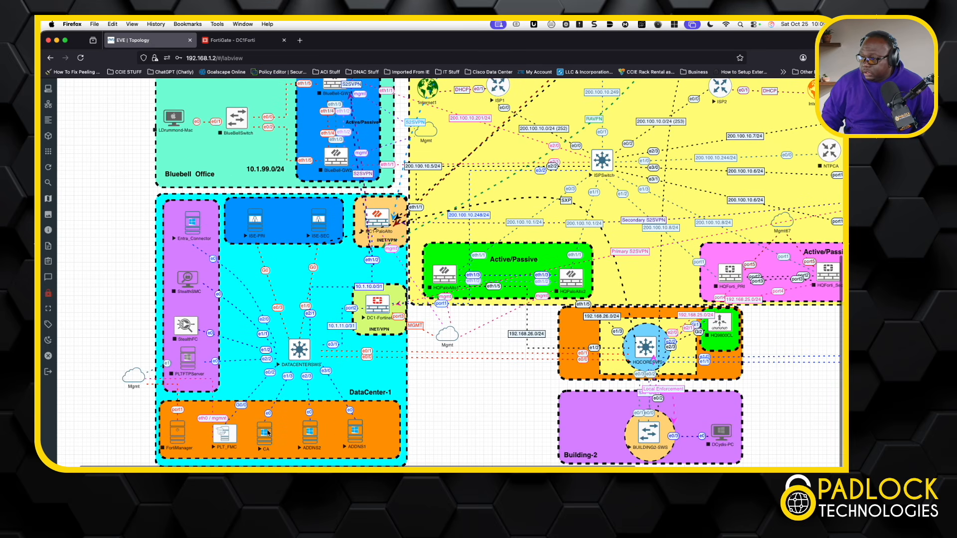
left_click(267, 437)
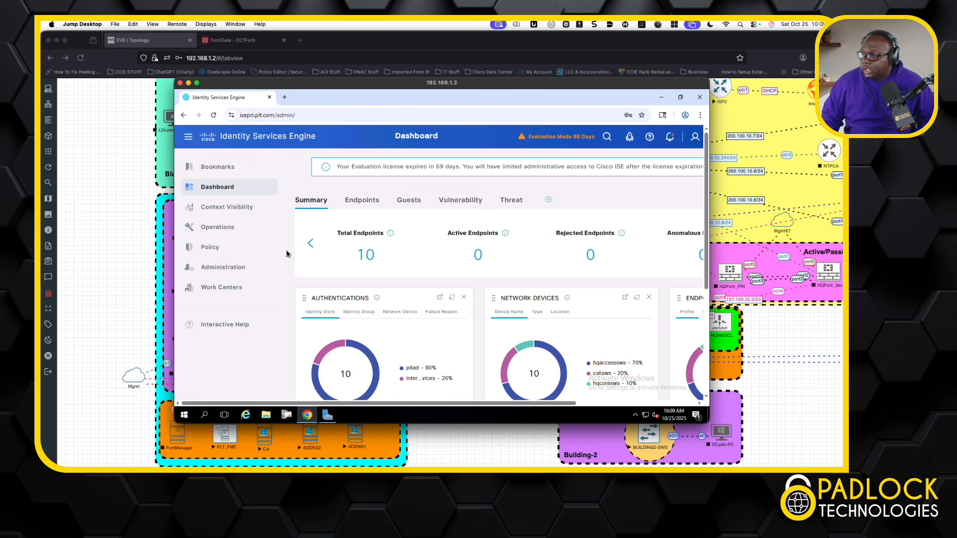
Open the TACACS Profiles list under the Device Administration policy results in ISE and reposition the remote desktop window.
mouse_move(243, 267)
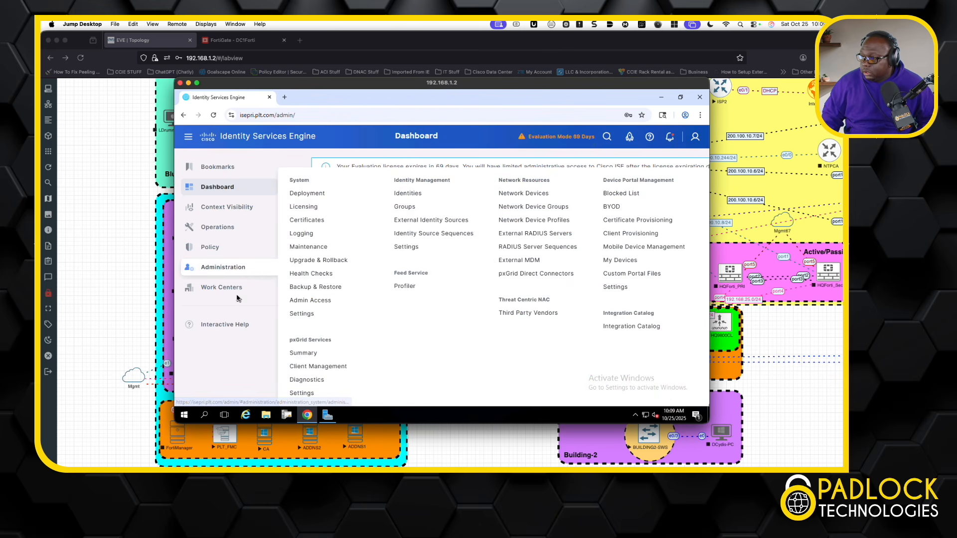
mouse_move(236, 292)
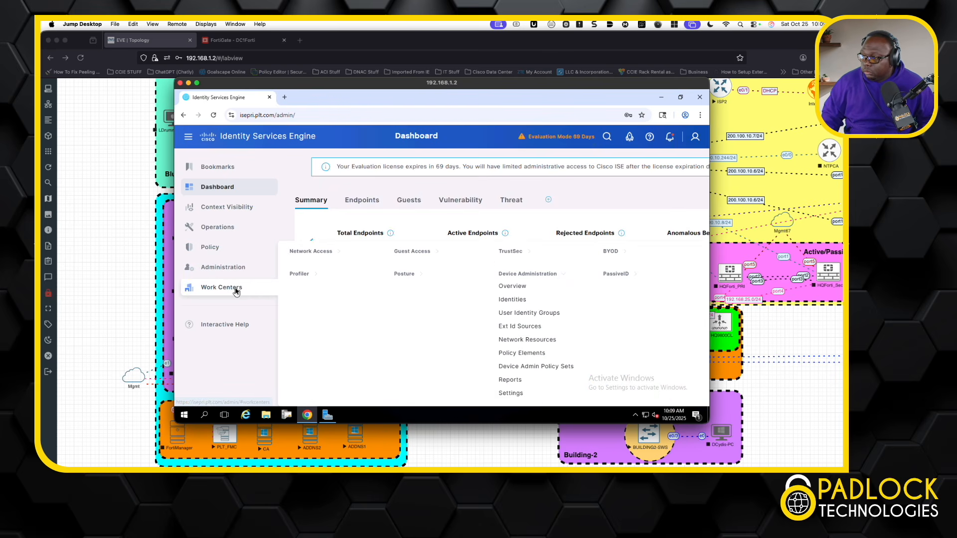
left_click(525, 354)
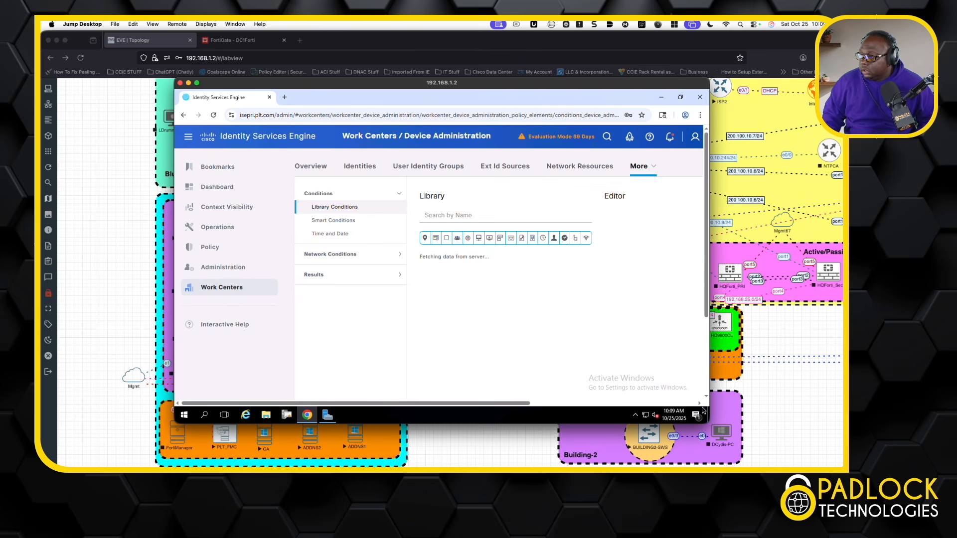
left_click_drag(704, 424, 782, 468)
left_click_drag(618, 86, 559, 41)
left_click(302, 257)
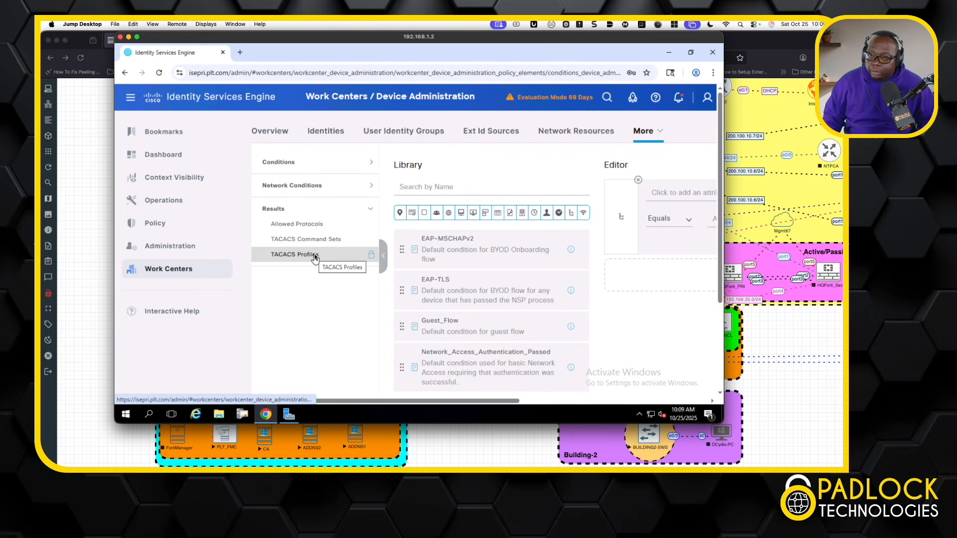
left_click(314, 255)
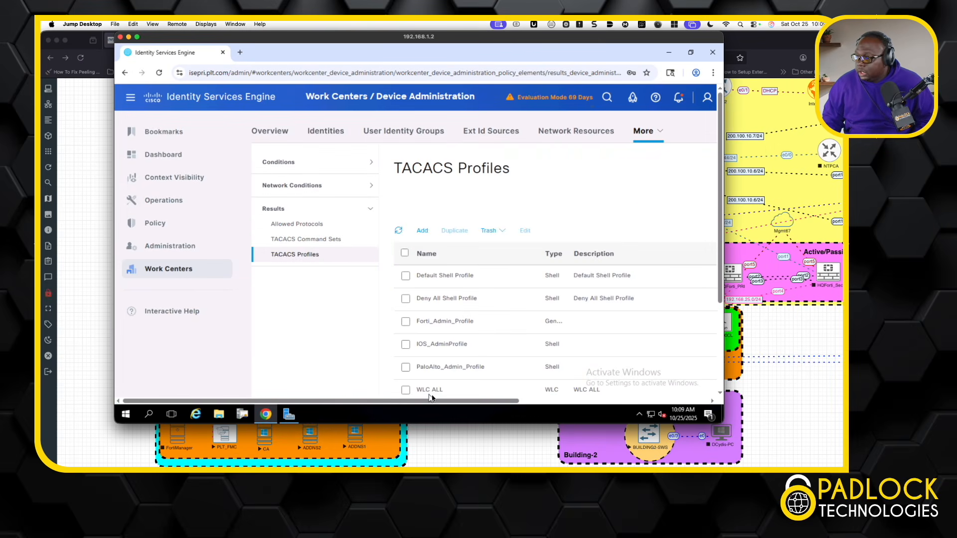
mouse_move(433, 402)
left_mouse_down()
mouse_move(488, 409)
mouse_move(429, 407)
left_mouse_up()
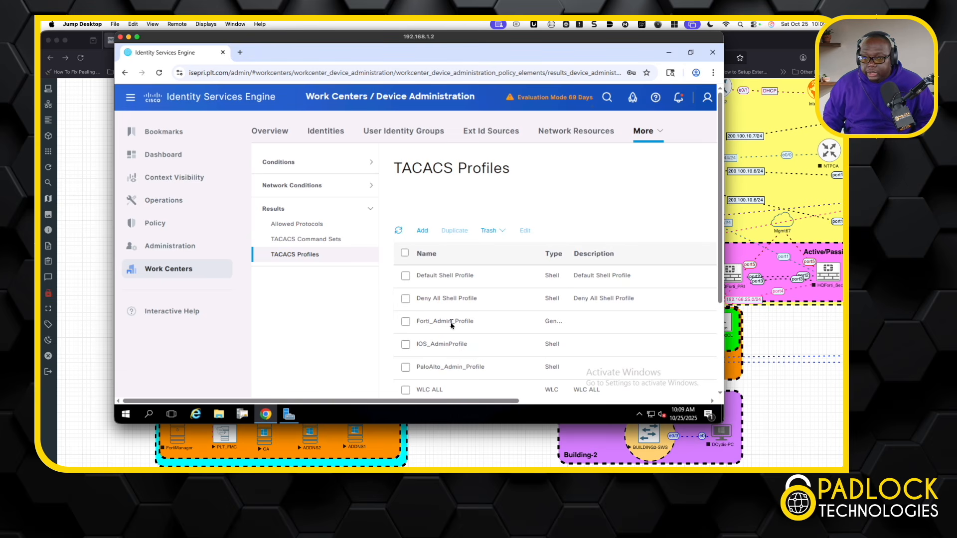
Duplicate Forti_Admin_Profile and name the copy Forti_Helpdesk_Profile.
left_click(405, 322)
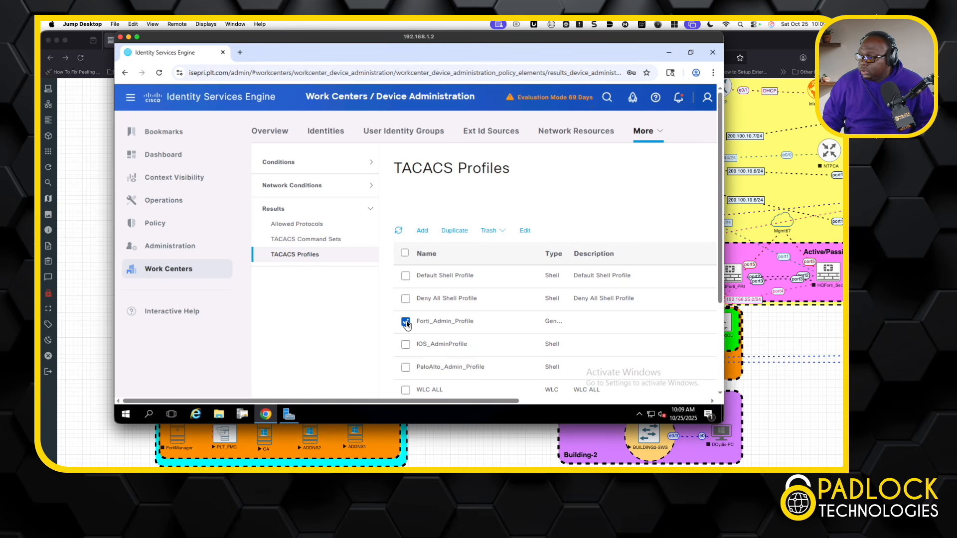
left_click(455, 231)
left_click(490, 215)
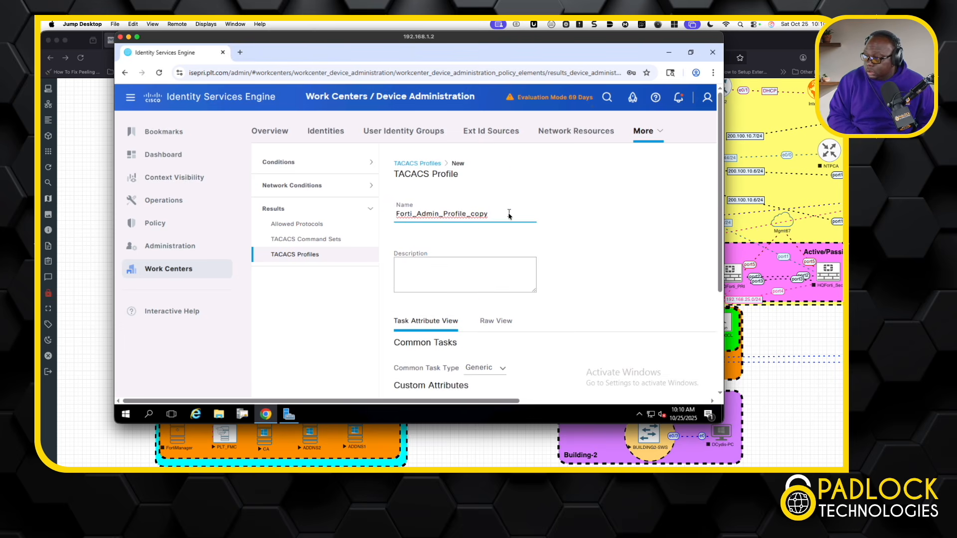
key("BackSpace")
key("BackSpace")
key("BackSpace")
key("BackSpace")
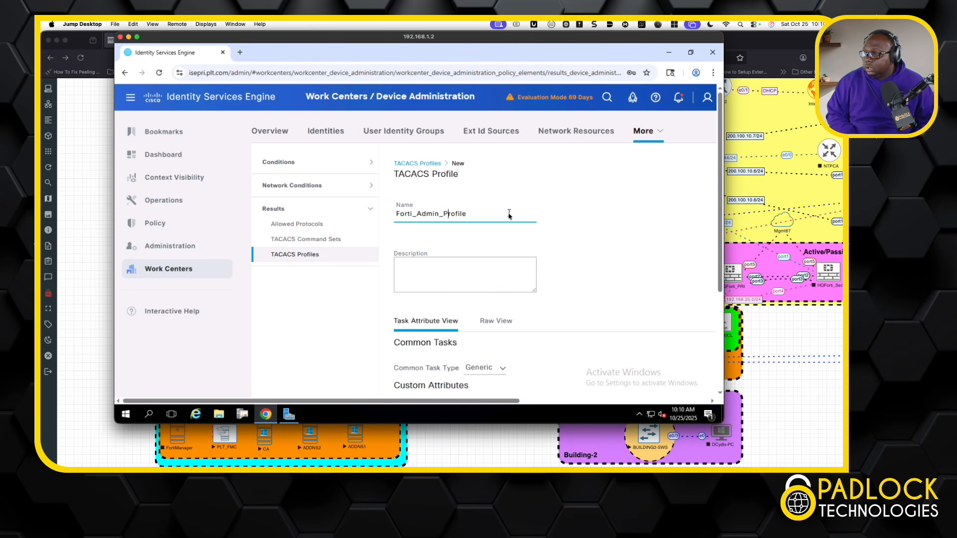
key("BackSpace")
key("BackSpace")
key("BackSpace")
key("BackSpace")
key("BackSpace")
key("BackSpace")
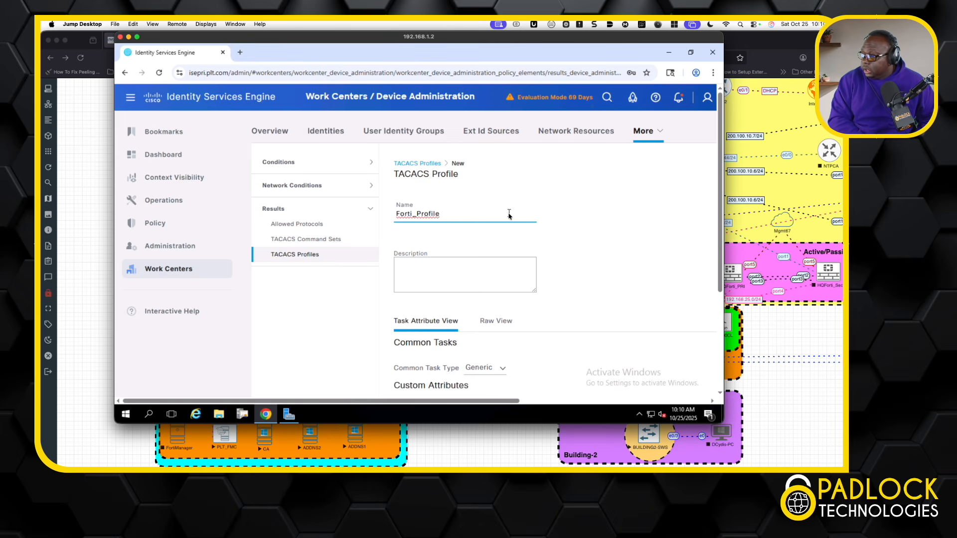
type("_JH")
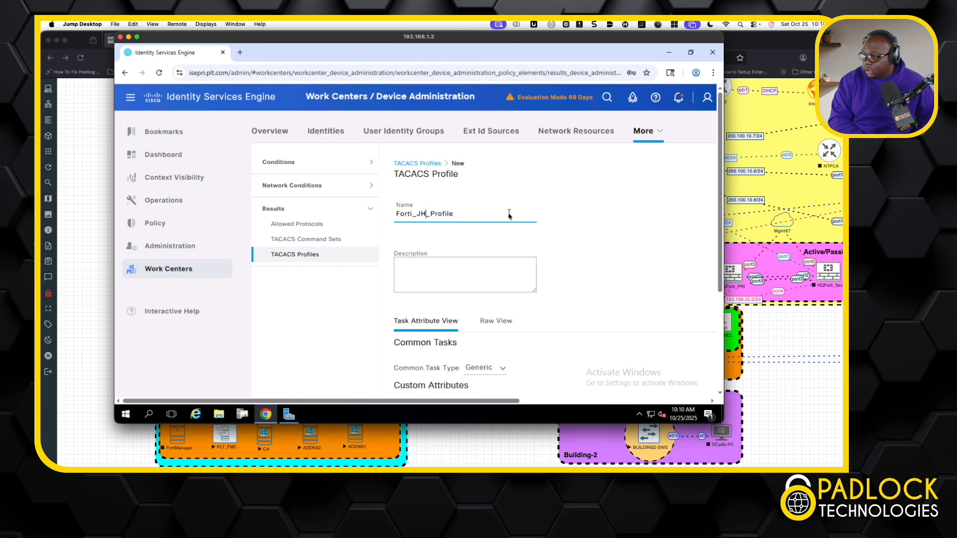
key("BackSpace")
key("BackSpace")
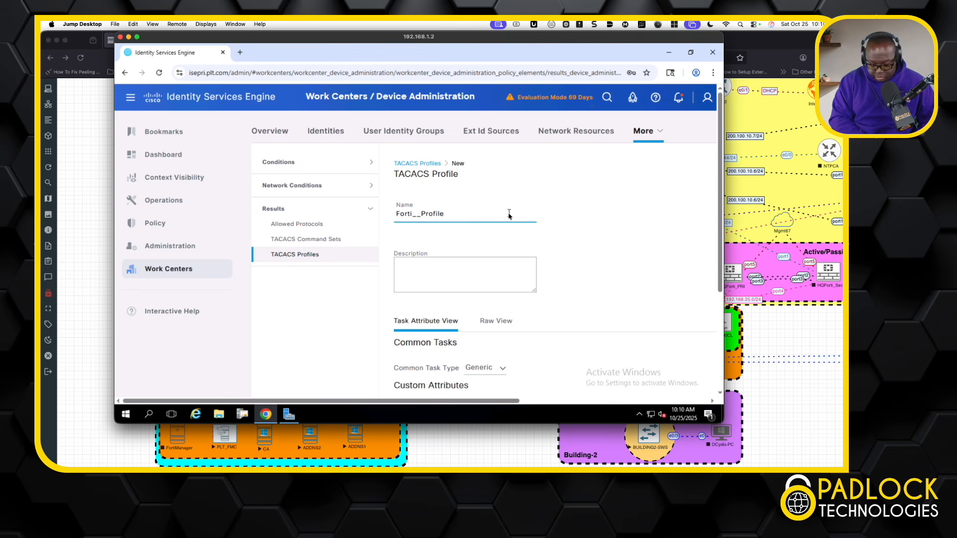
type("Helpdesk")
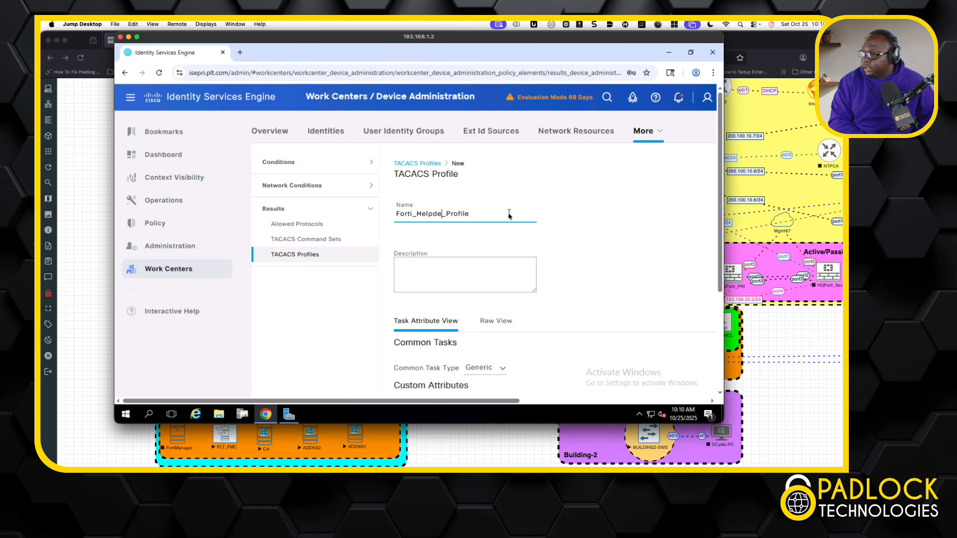
Set the new TACACS profile's admin_prof attribute to Helpdesk and save the profile.
scroll(548, 322, "down", 3)
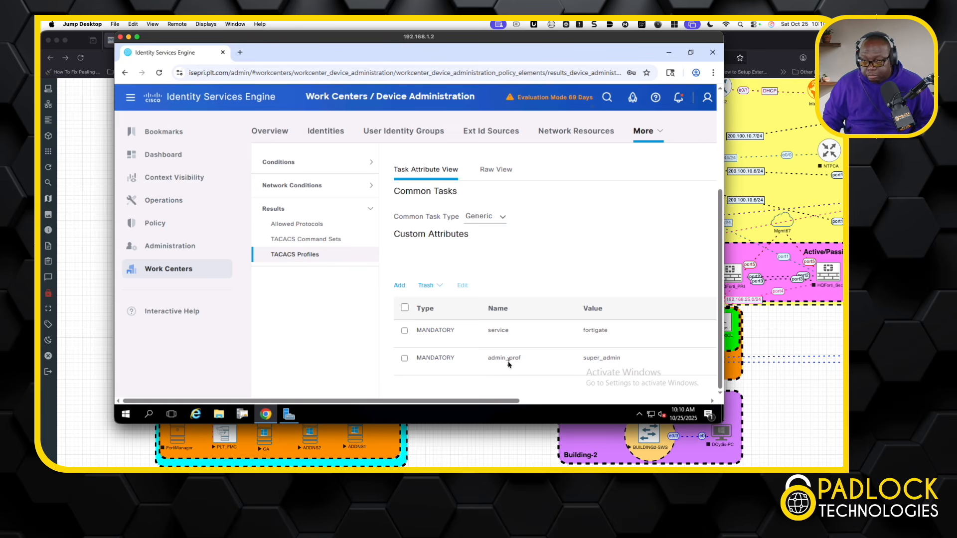
left_click_drag(507, 402, 616, 416)
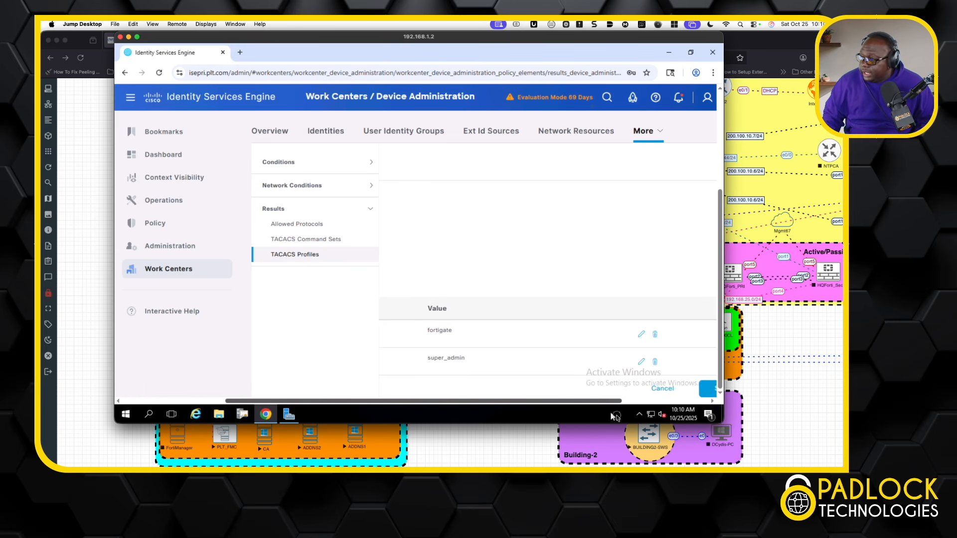
left_click(619, 361)
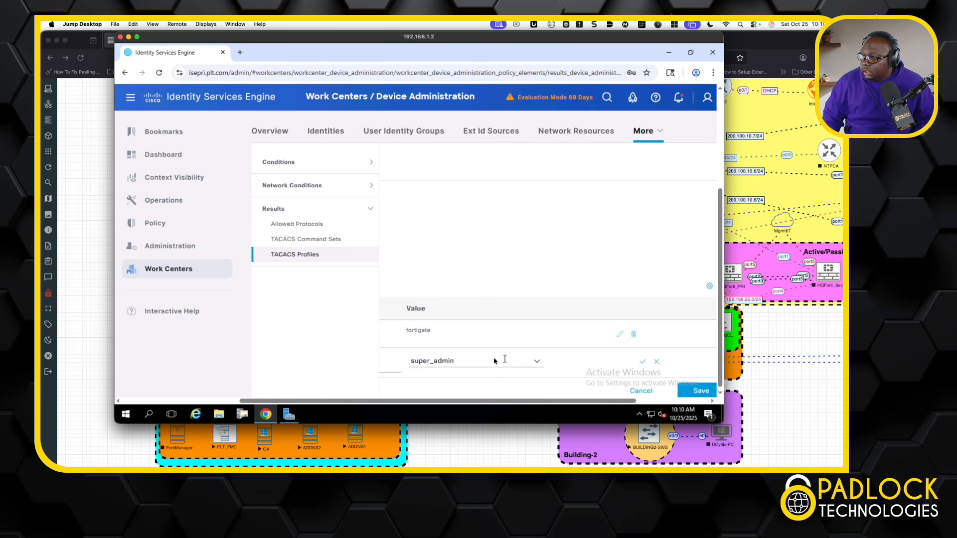
left_click_drag(477, 365, 408, 359)
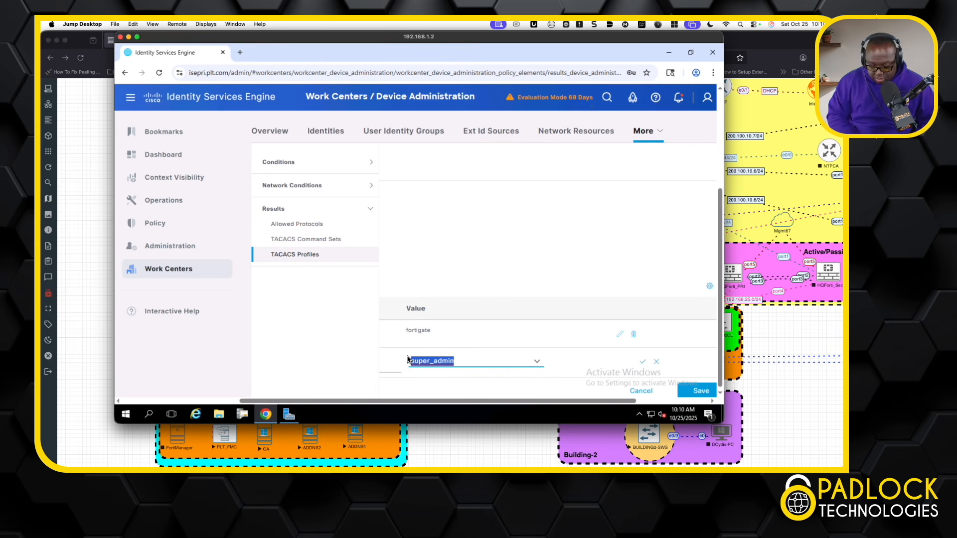
type("Helpdesk")
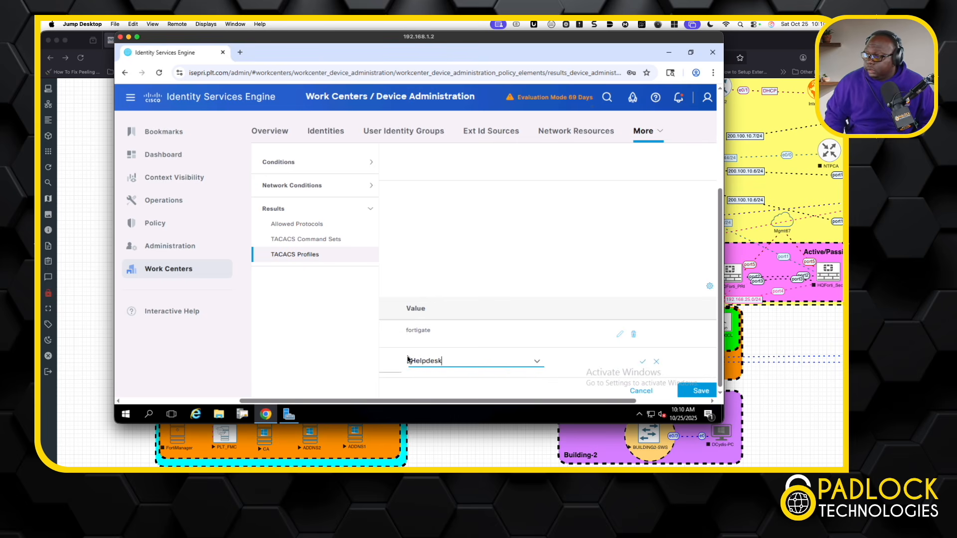
left_click(642, 363)
left_click(701, 391)
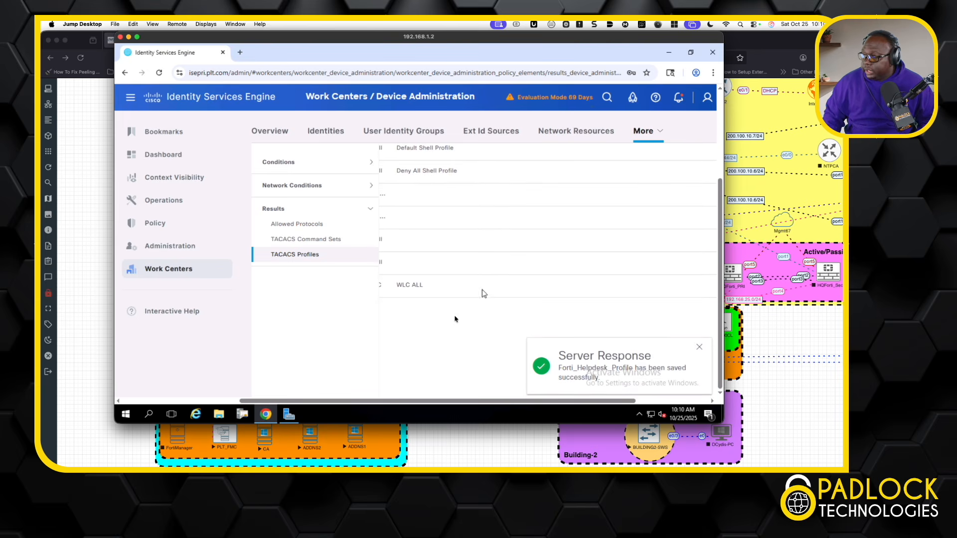
left_click_drag(442, 397, 309, 391)
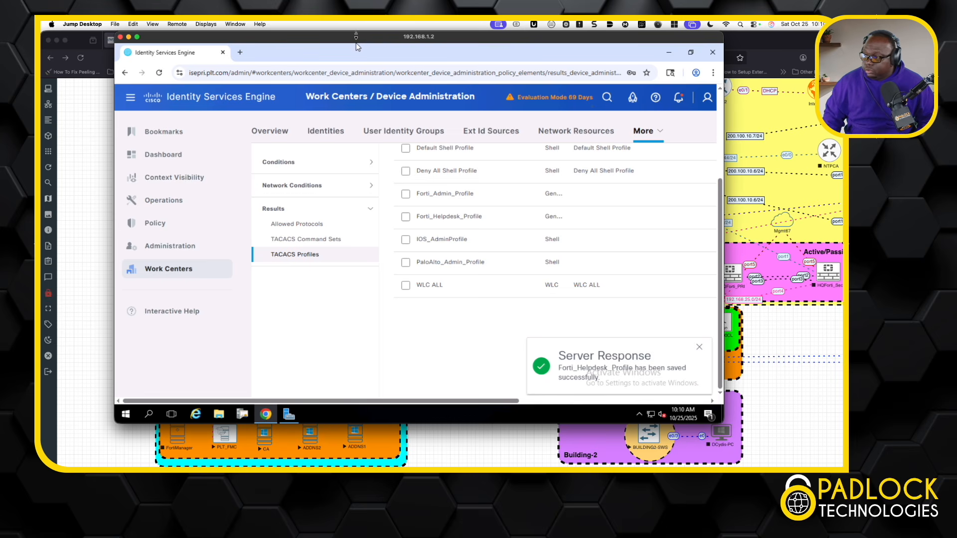
left_click_drag(356, 38, 41, 38)
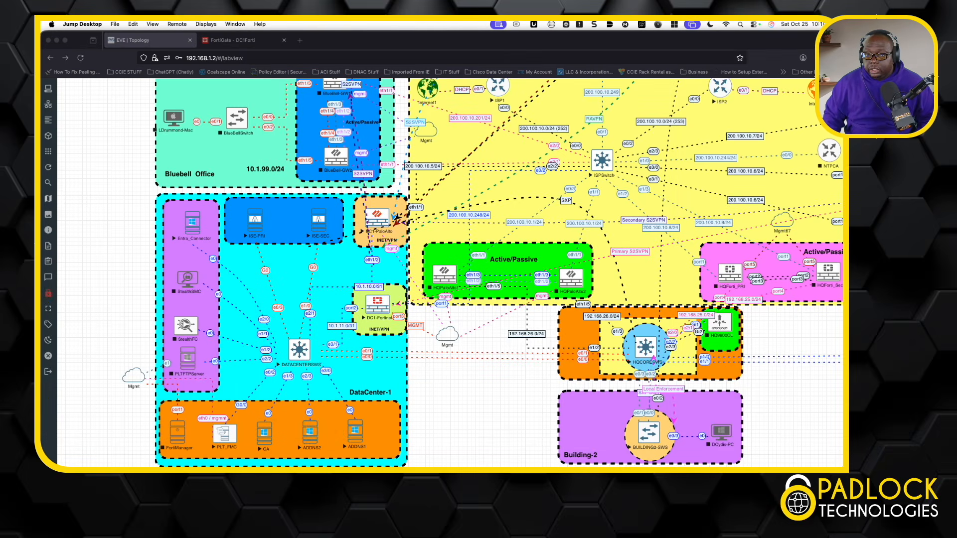
left_click(355, 434)
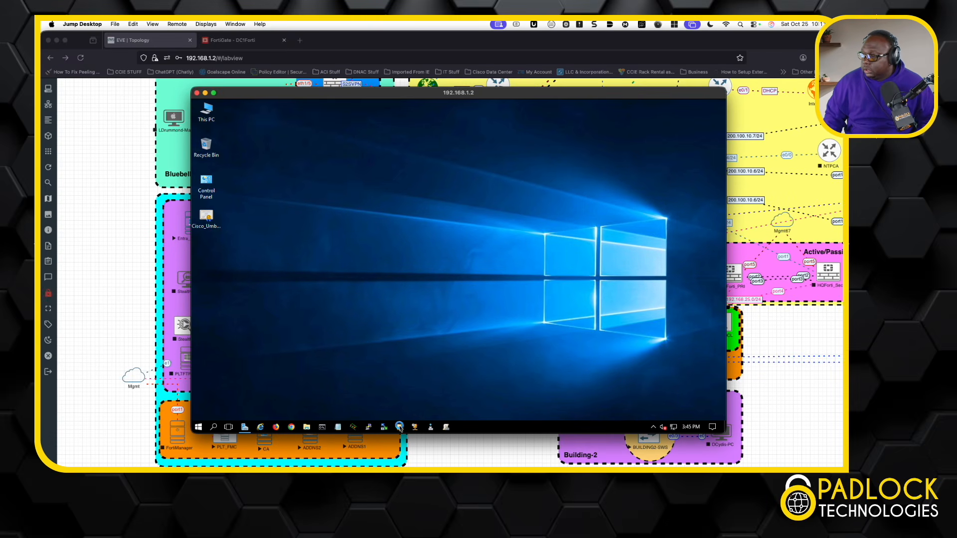
left_click(196, 93)
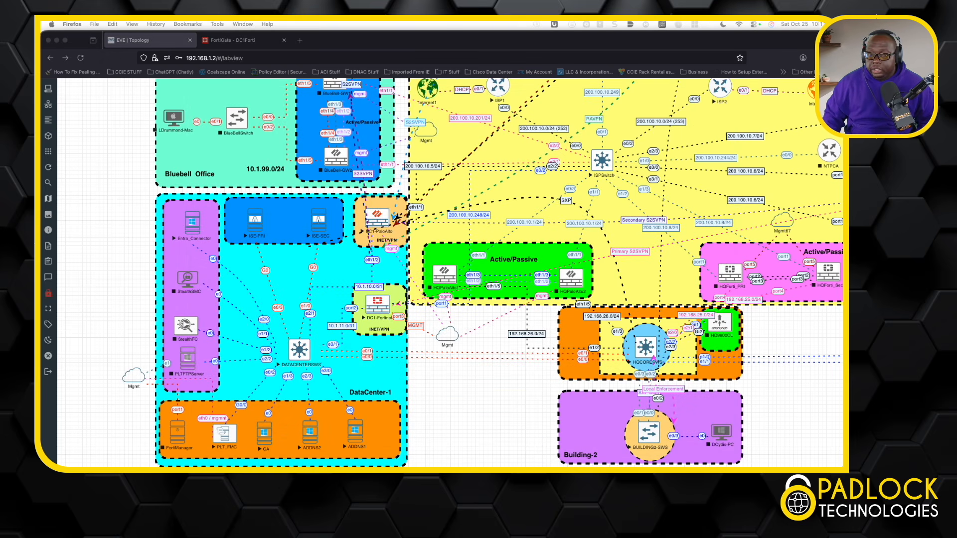
Bring the locked Windows server's remote desktop into view and sign in as PLT\Administrator with the account password.
left_click_drag(42, 156, 615, 110)
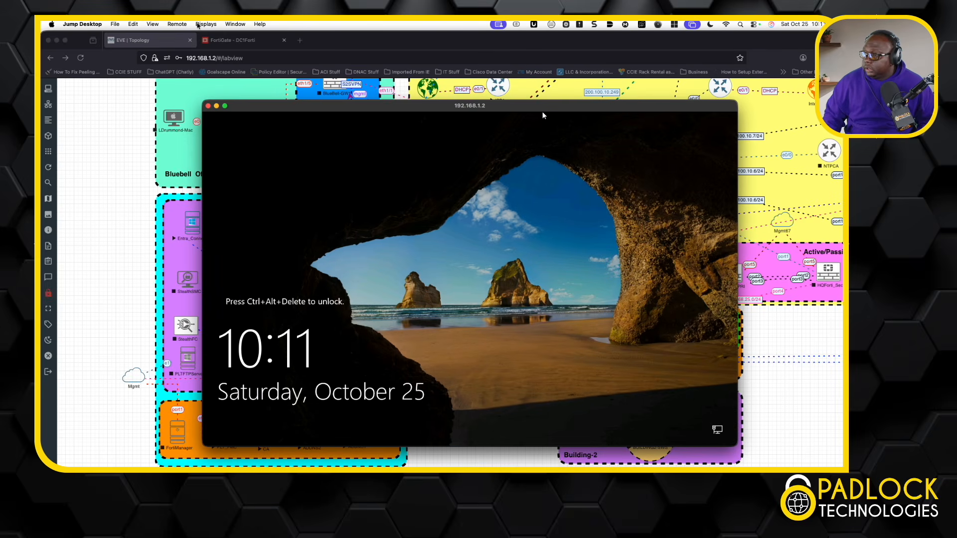
left_click(206, 24)
left_click(215, 130)
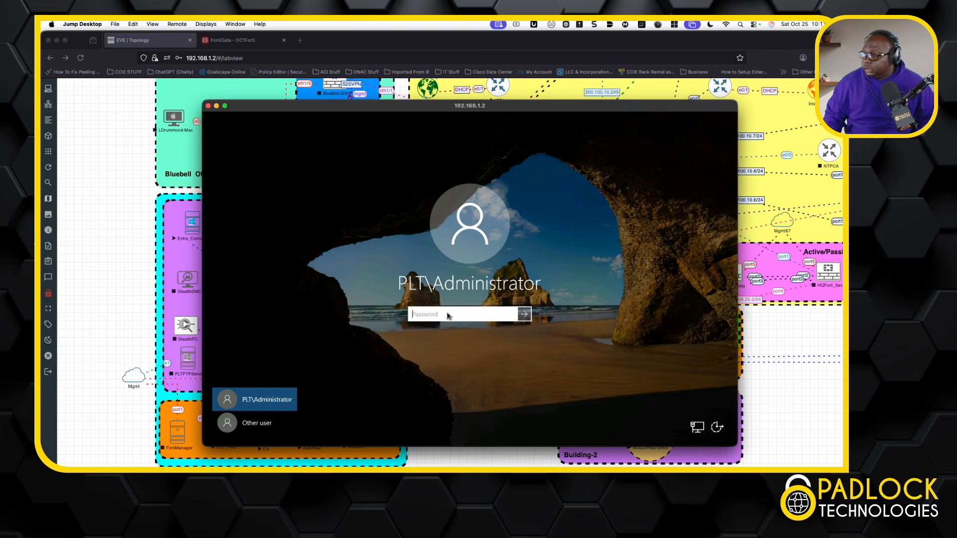
type("•")
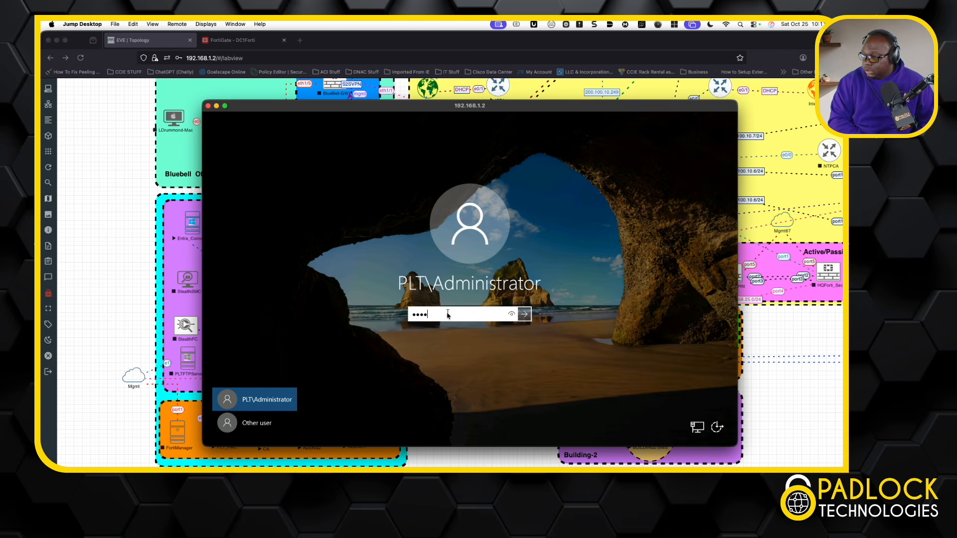
key("Return")
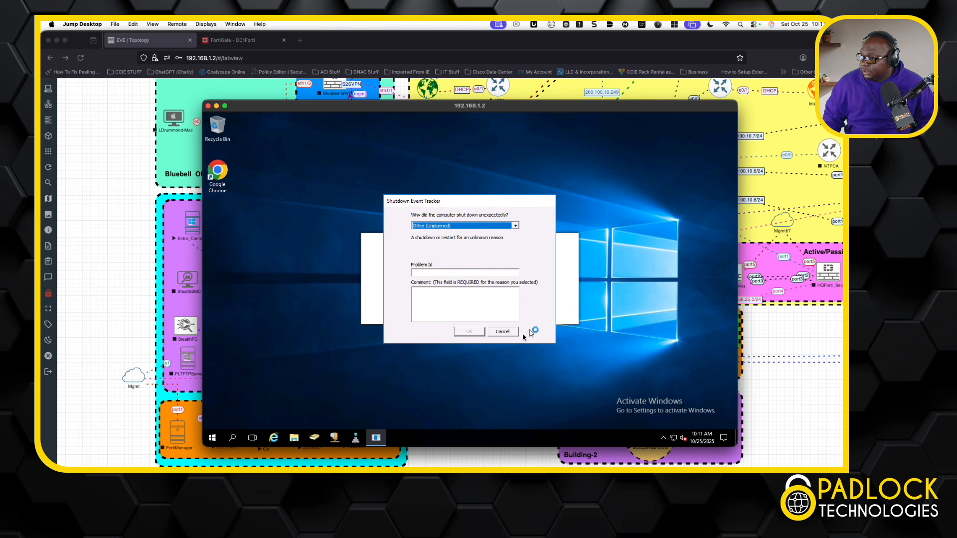
Dismiss the Shutdown Event Tracker, clear Server Manager out of the way and open Active Directory Users and Computers.
left_click(504, 332)
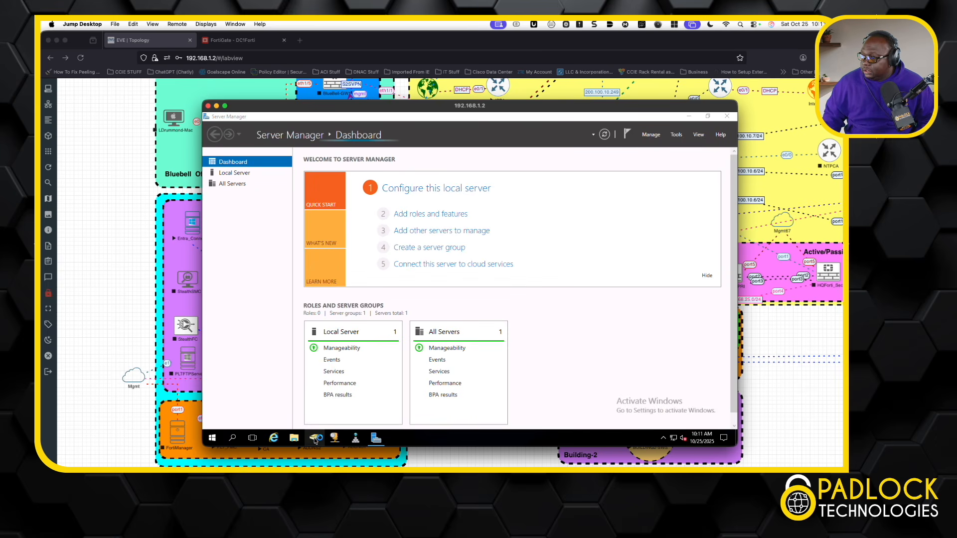
left_click(689, 118)
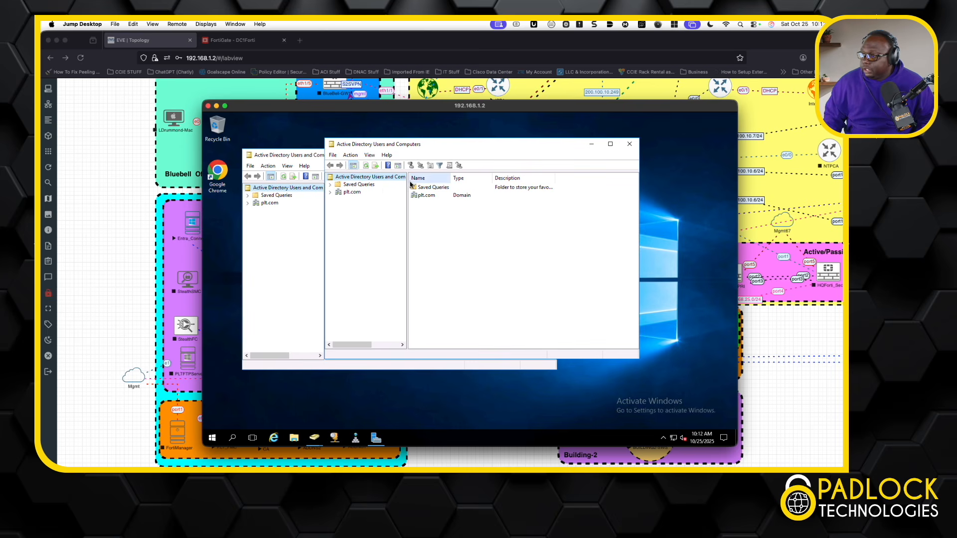
Close the duplicate Active Directory Users and Computers window and dismiss the Windows update notice with its settings window.
left_click(631, 144)
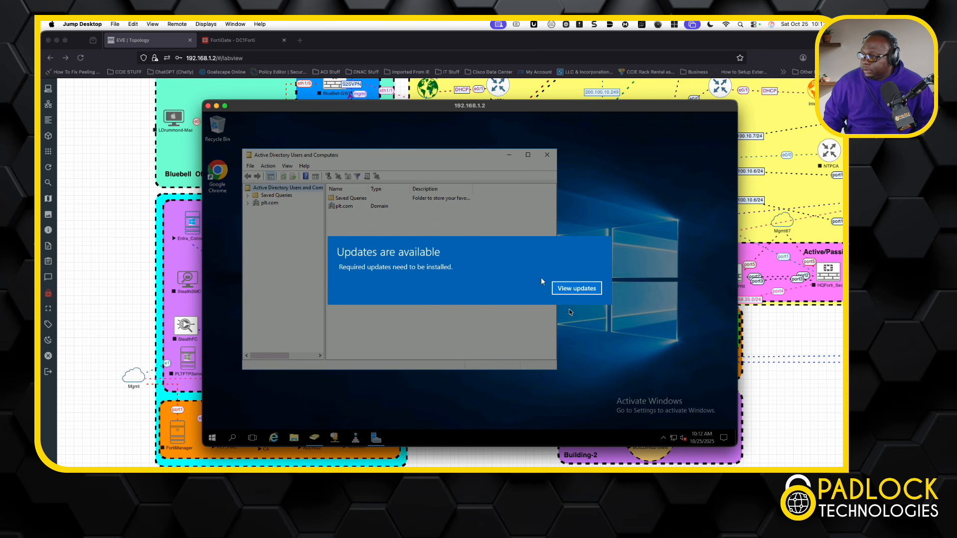
left_click(585, 292)
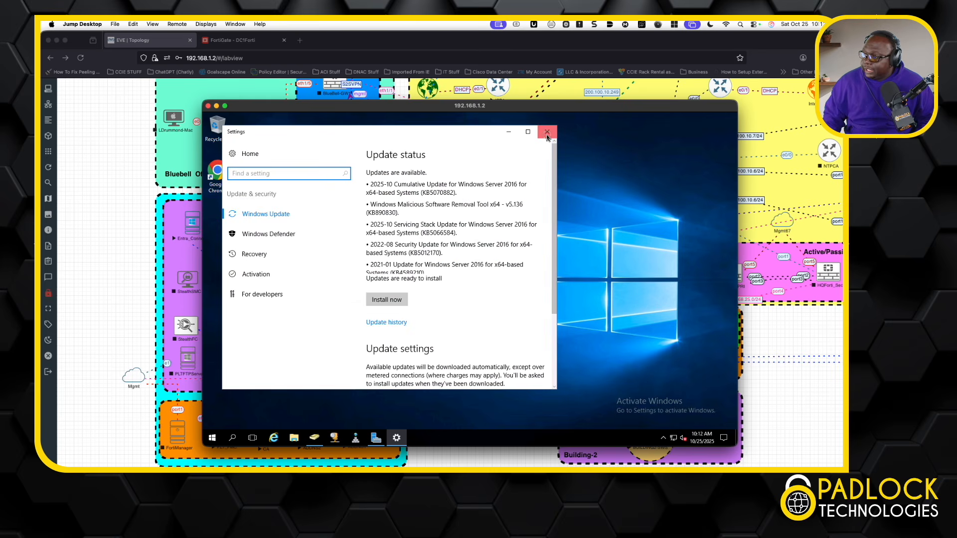
left_click(547, 132)
left_click_drag(388, 158, 439, 154)
Create a global security group named HELPDESK in the Users container of plt.com.
left_click(322, 200)
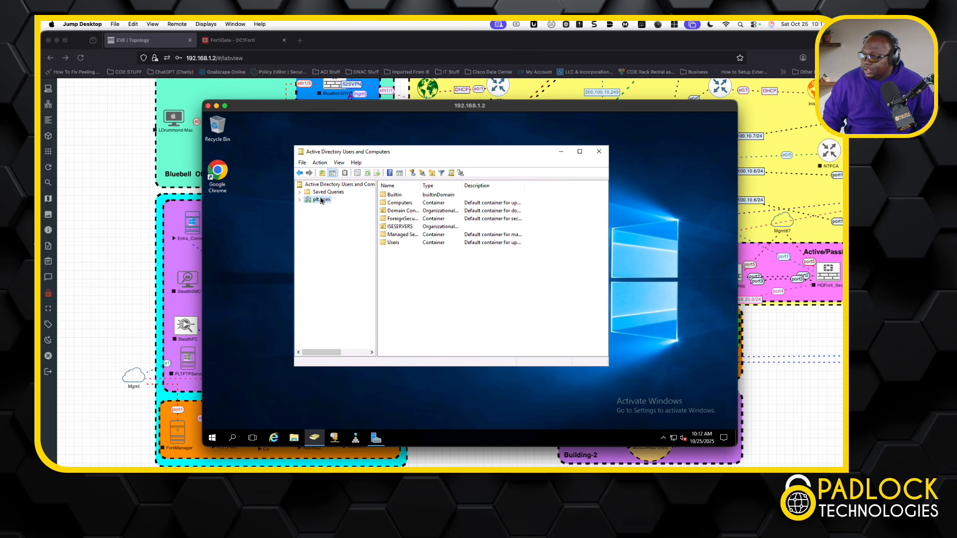
double_click(393, 243)
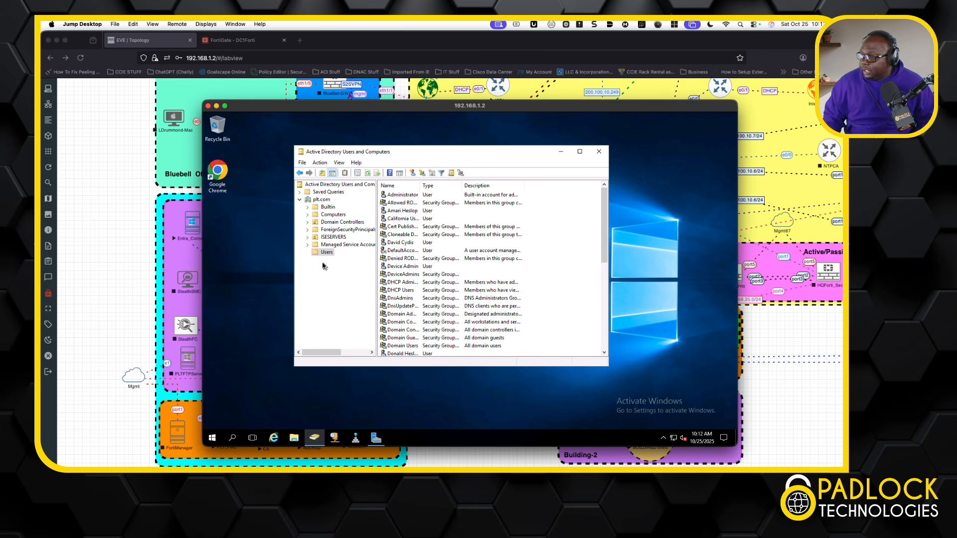
right_click(326, 255)
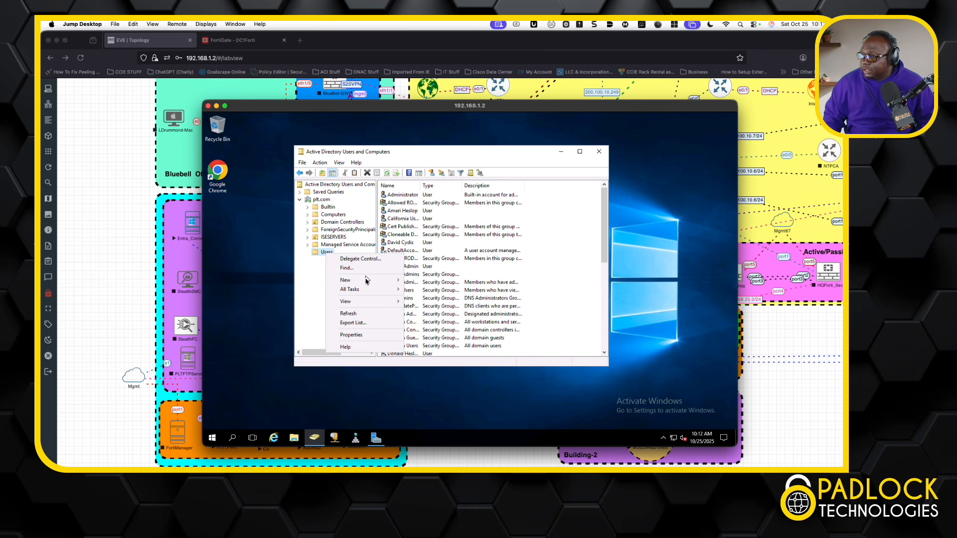
mouse_move(398, 284)
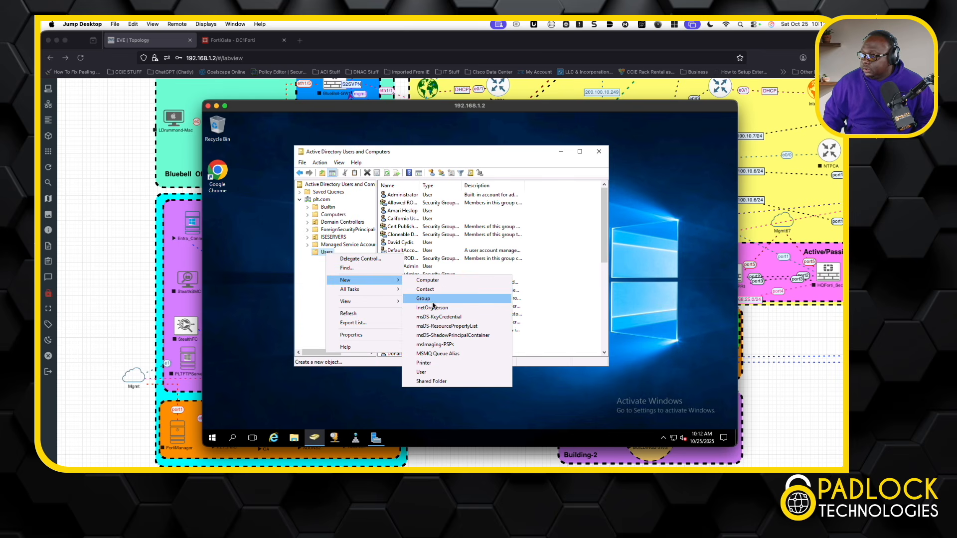
left_click(435, 299)
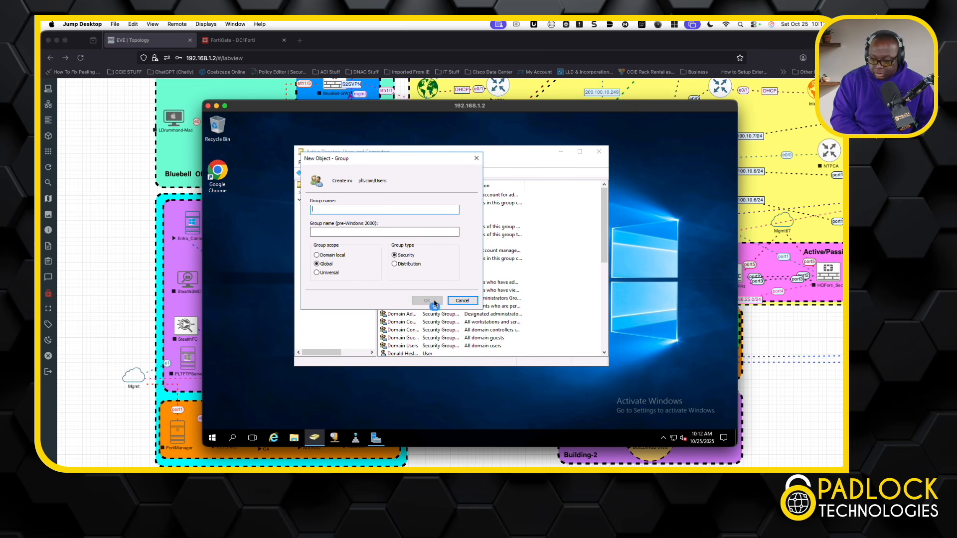
type("HELPDES")
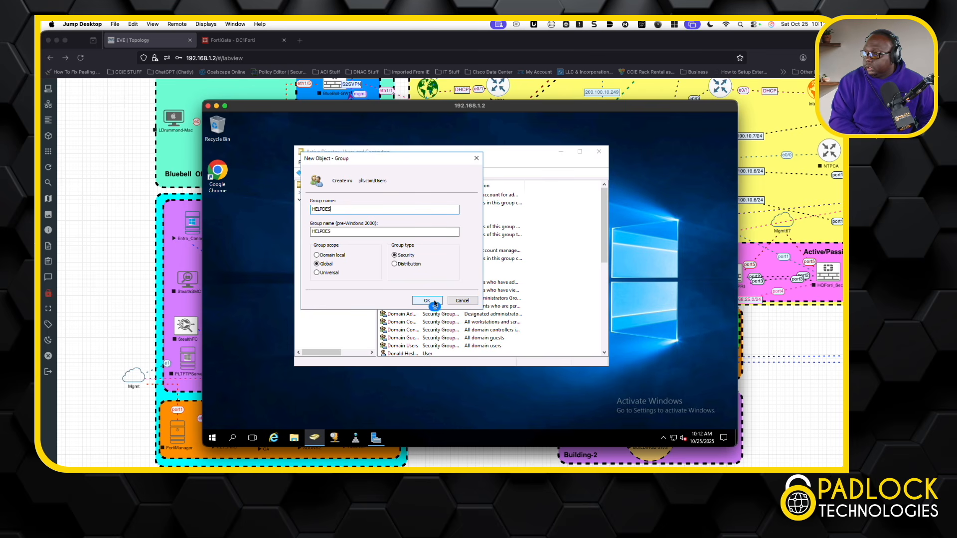
type("K")
left_click(427, 300)
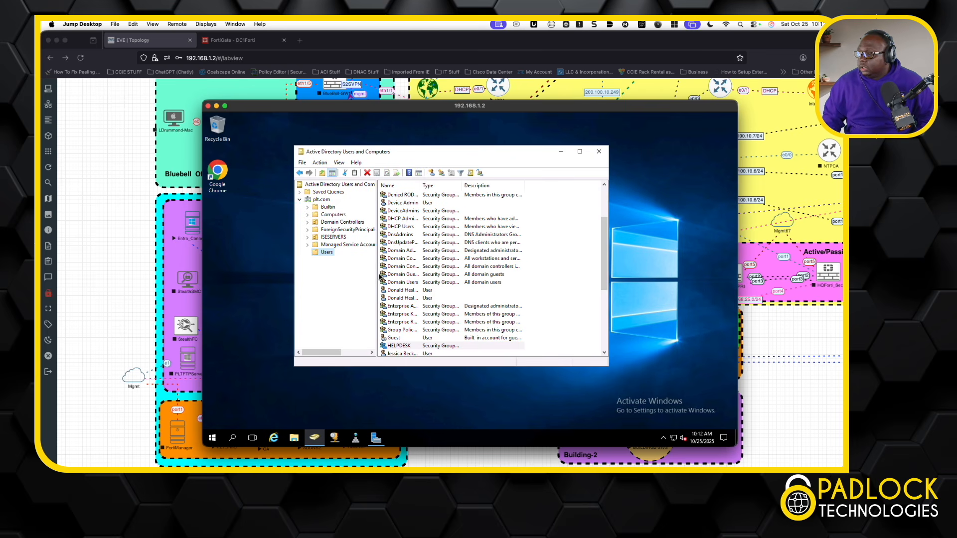
Start a new user in the Users container with first name Help, last name Desk and logon name help.desk.
right_click(327, 252)
mouse_move(374, 278)
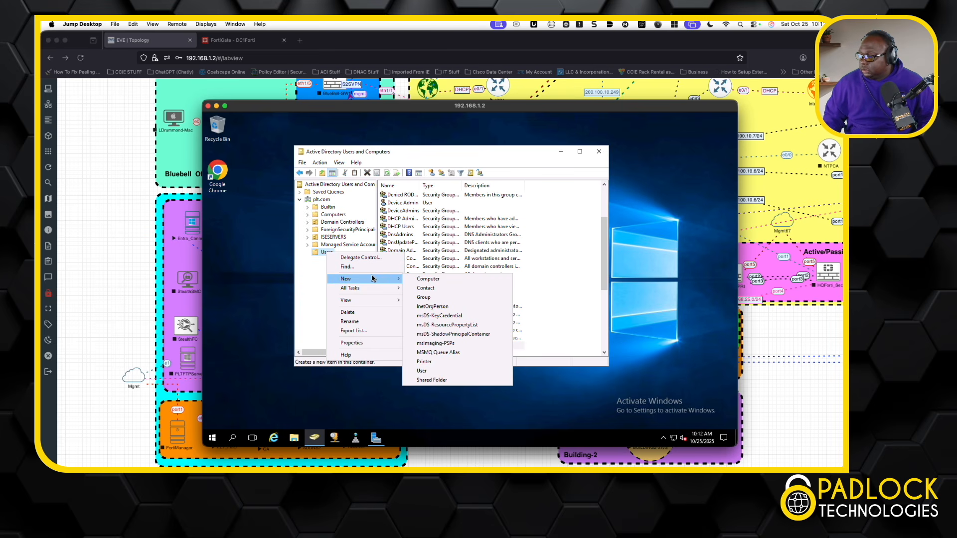
left_click(430, 371)
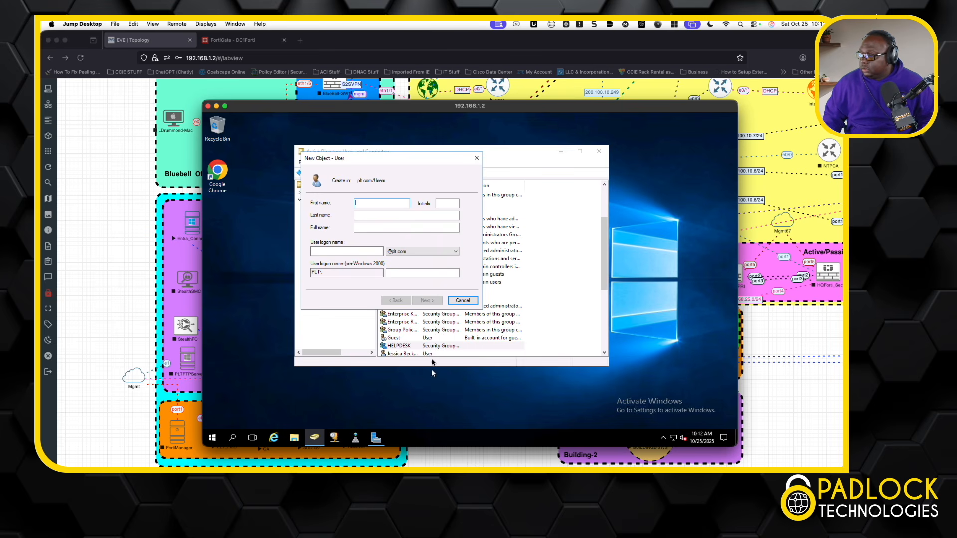
type("Help ")
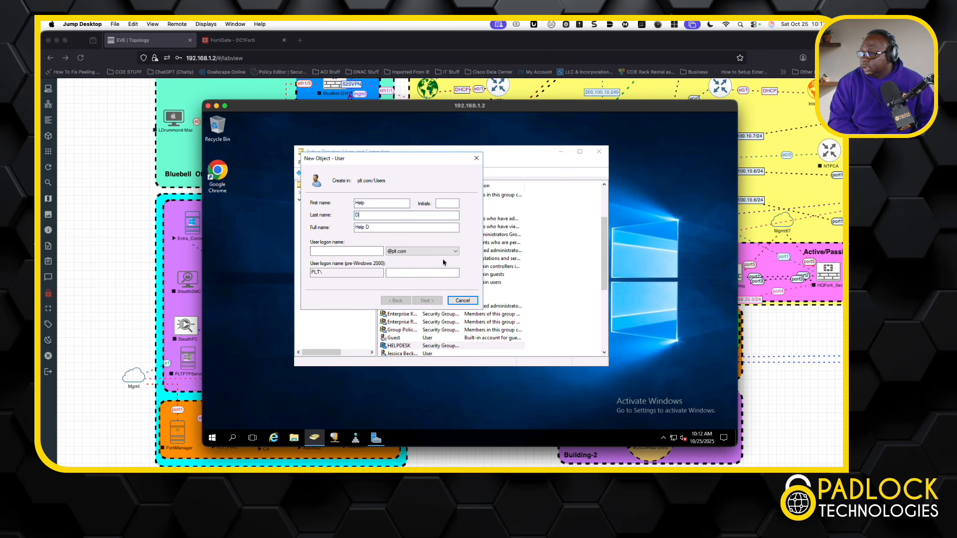
type("Desk")
key("Tab")
key("Tab")
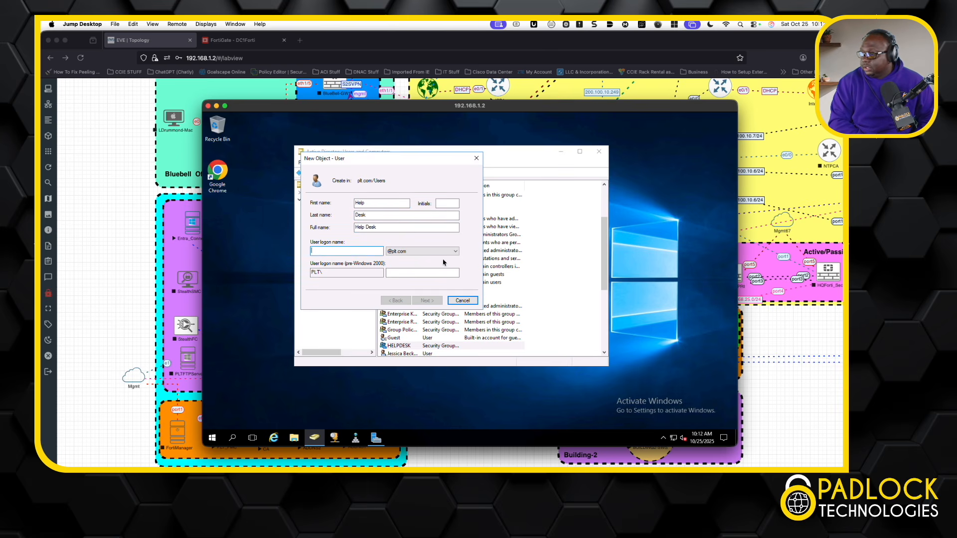
type("ht")
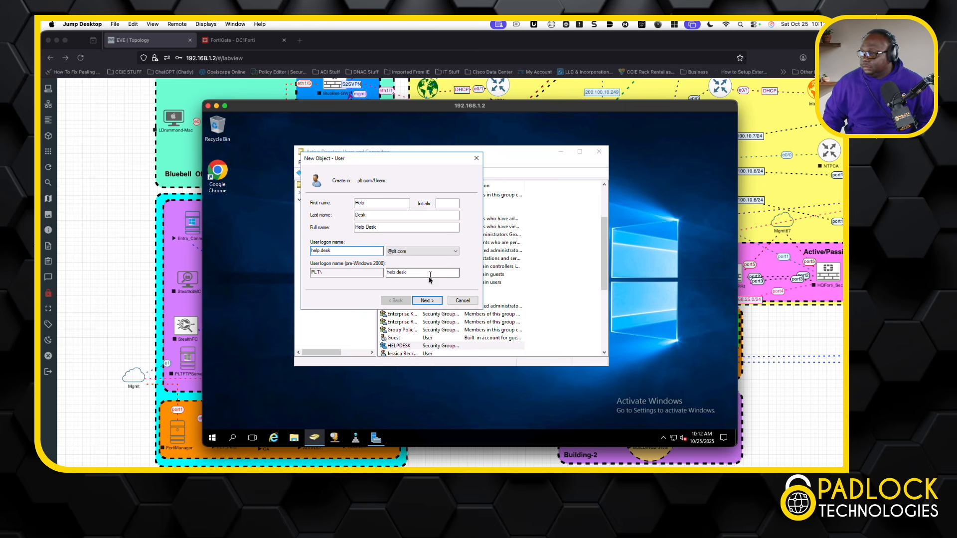
left_click(431, 301)
Require no password change at next logon, forbid password changes and expiry, enter and confirm the account password, and create the user.
left_click(313, 230)
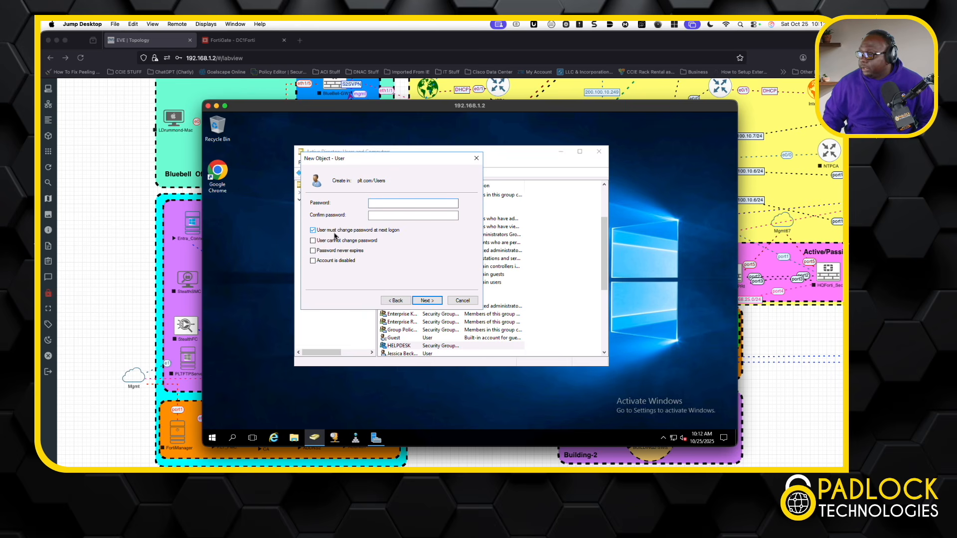
left_click(312, 240)
left_click(313, 250)
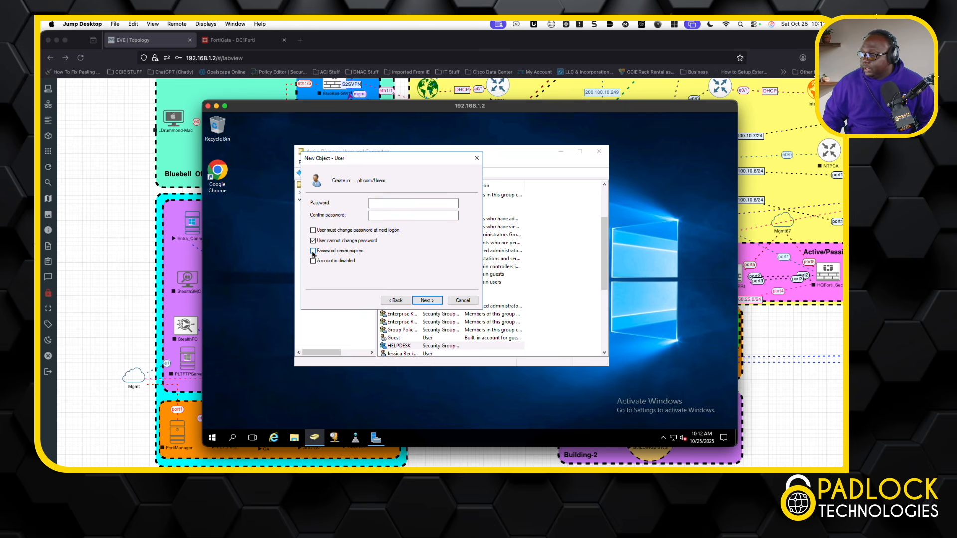
left_click(392, 204)
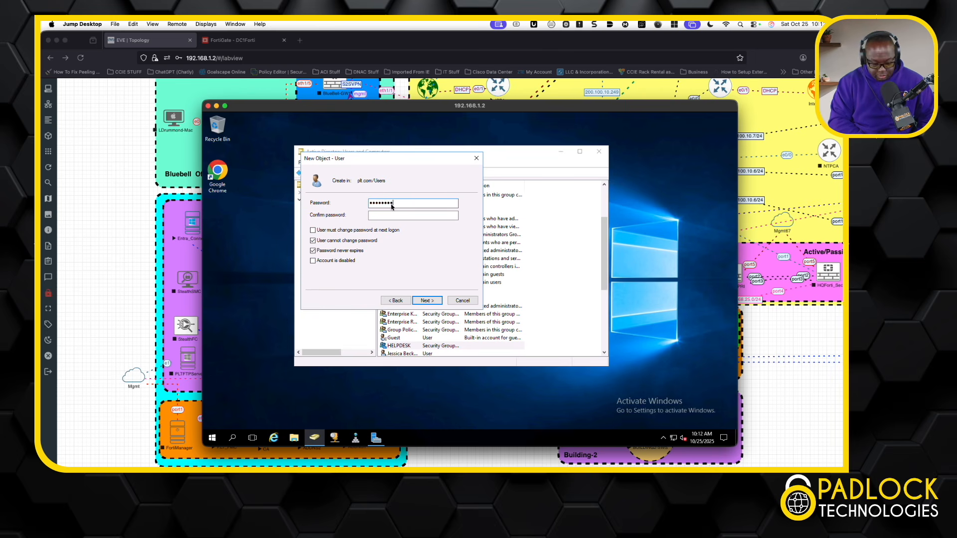
key("Tab")
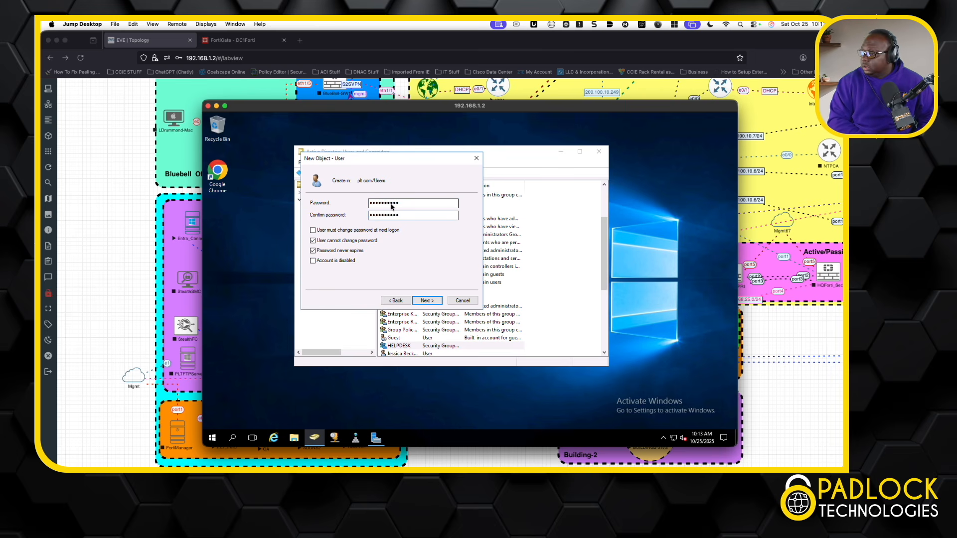
key("Return")
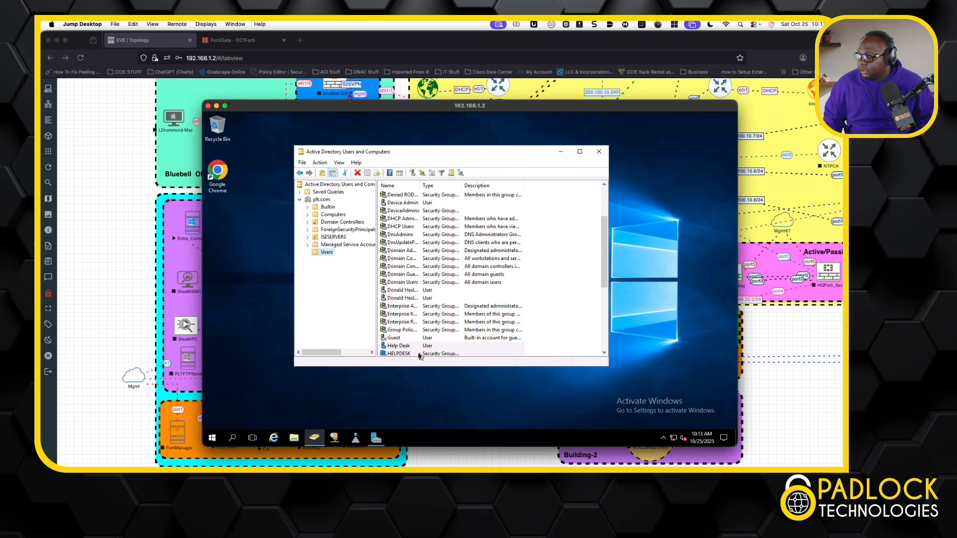
Add the help.desk user as a member of the HELPDESK group and save the group's properties.
left_click(403, 354)
scroll(404, 355, "down", 2)
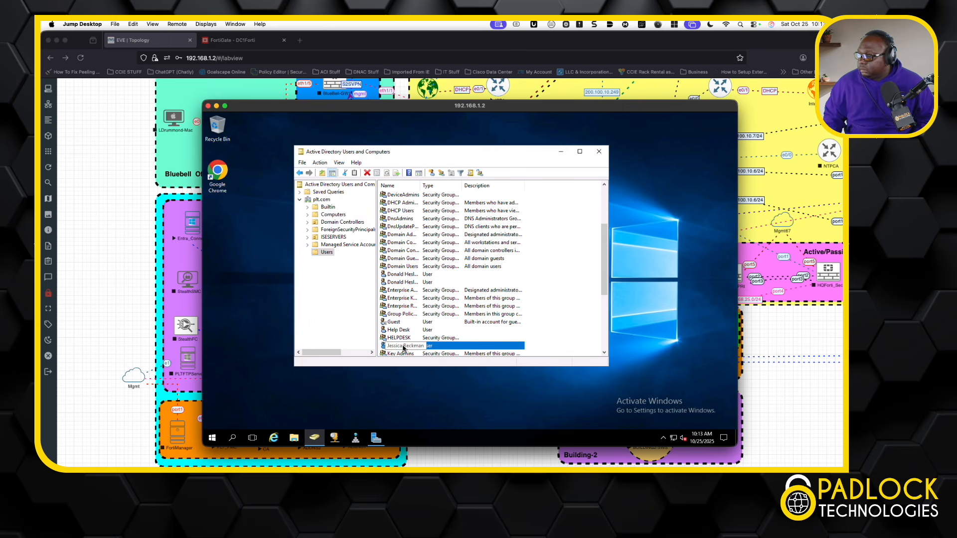
double_click(399, 338)
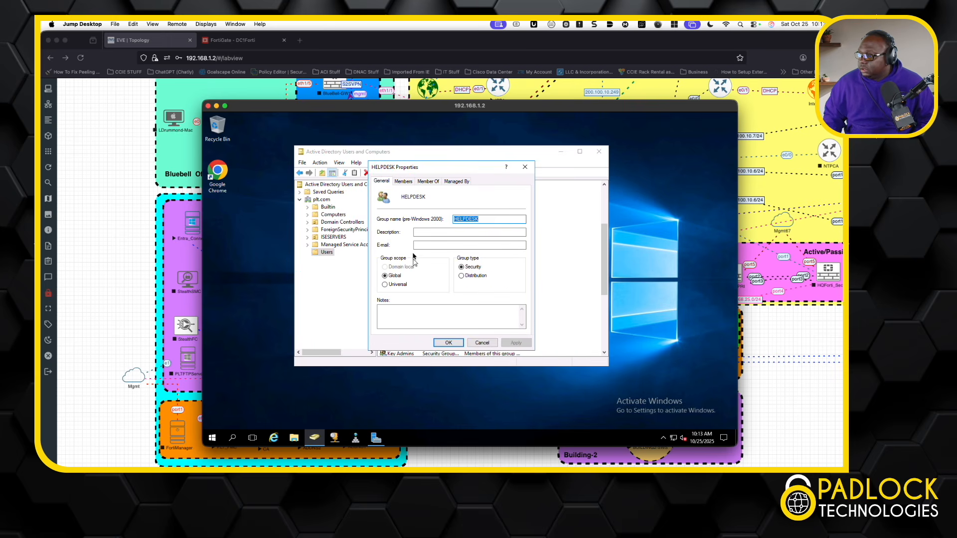
left_click(408, 182)
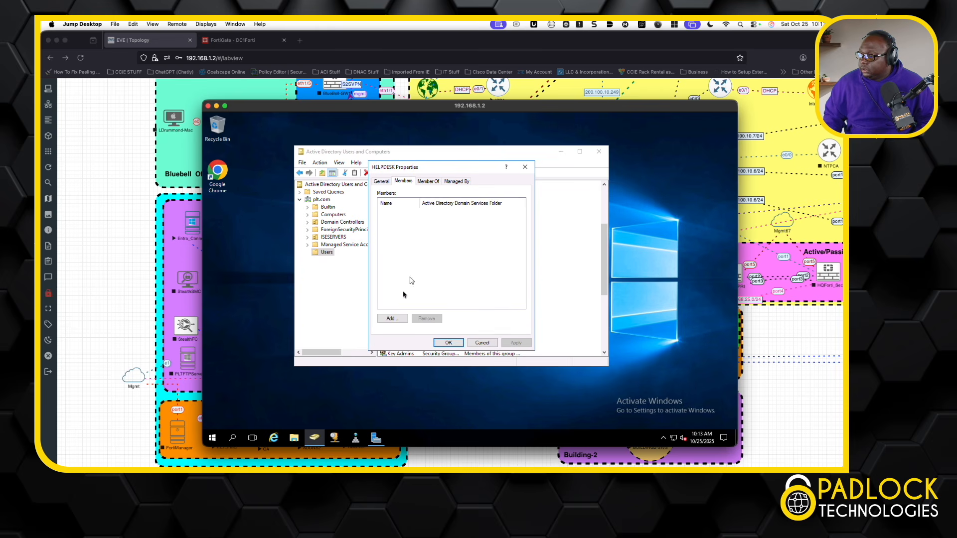
left_click(392, 318)
type("help.desk")
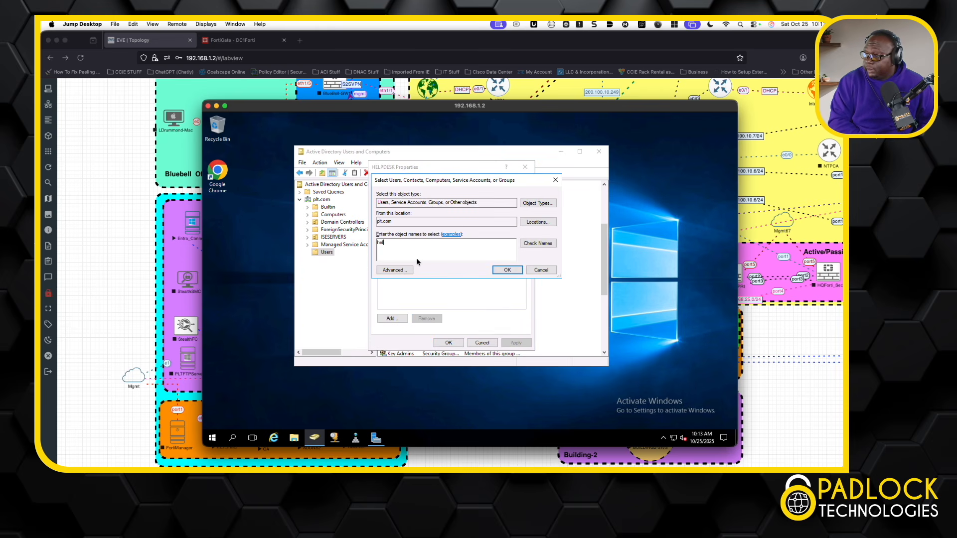
left_click(537, 243)
left_click(514, 269)
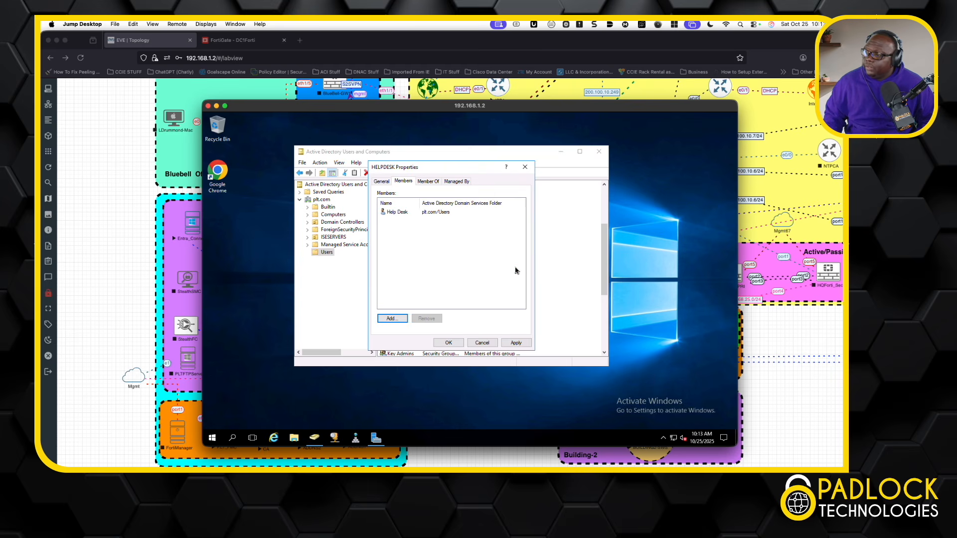
left_click(514, 344)
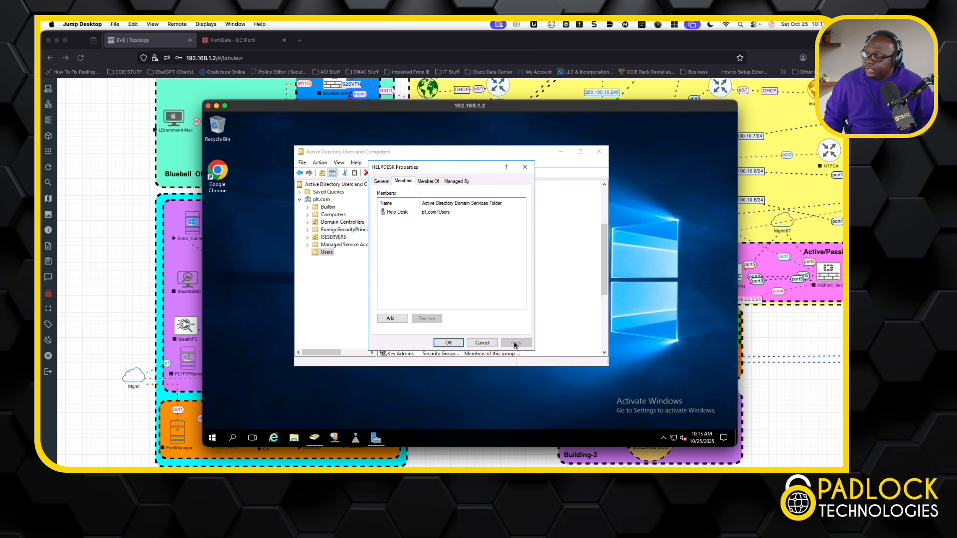
left_click(449, 343)
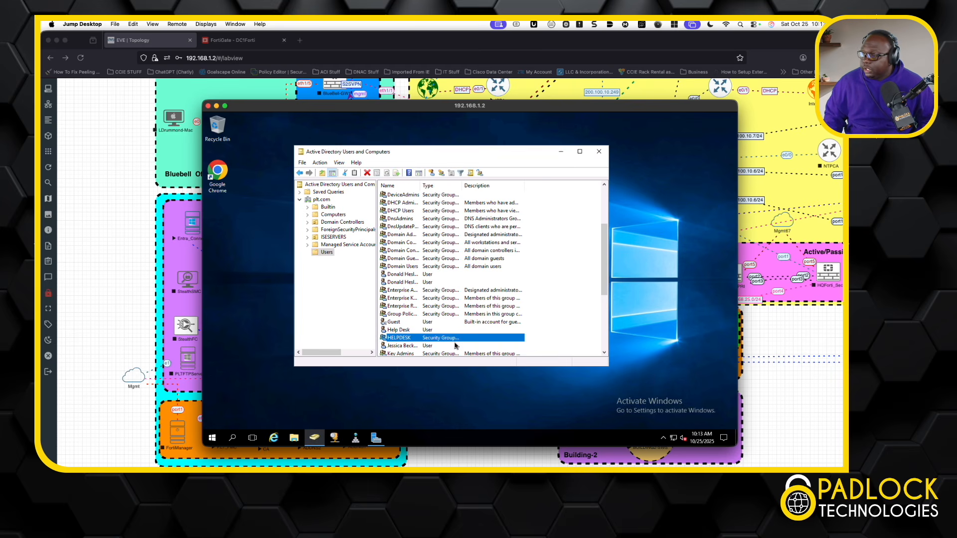
Leave the domain server's remote session and open the PLTAD Active Directory join point in ISE's external identity sources.
left_click(599, 152)
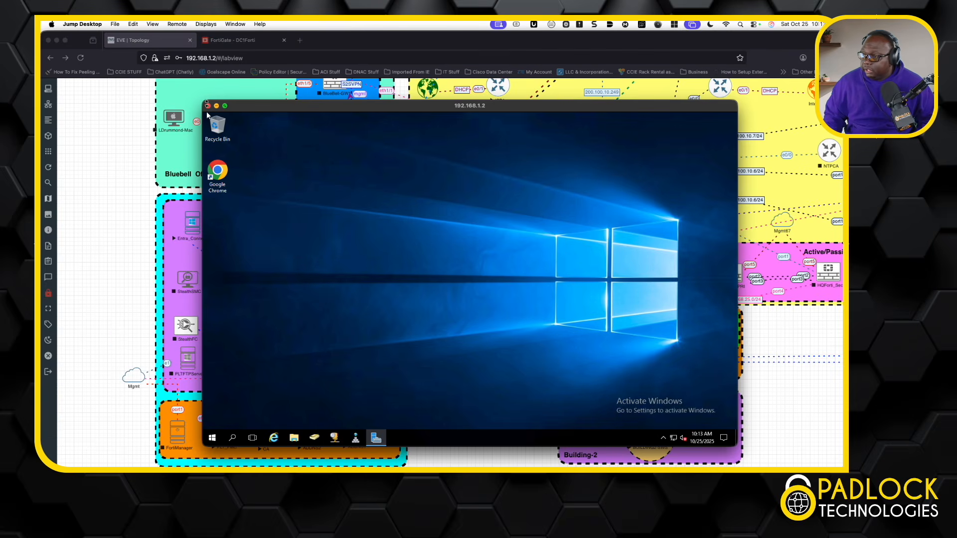
left_click(207, 106)
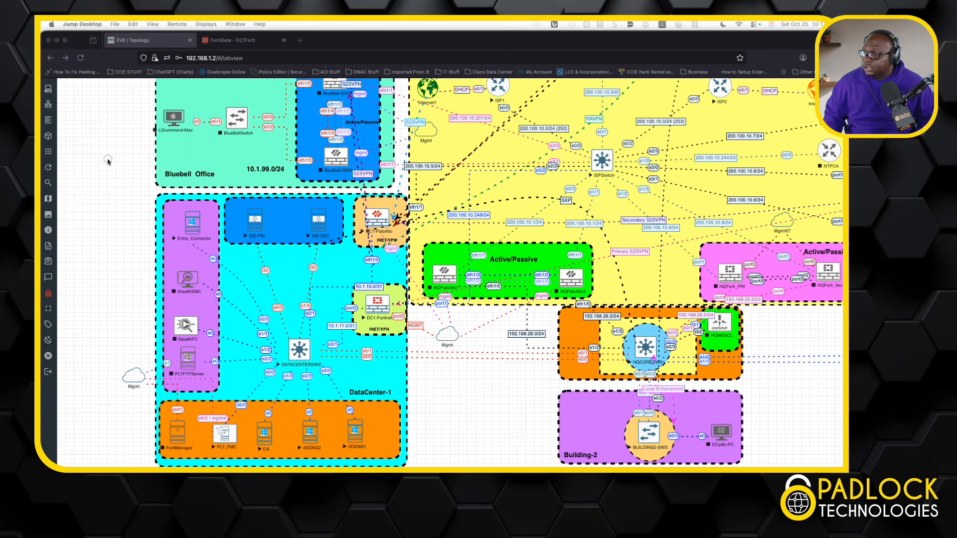
left_click_drag(41, 186, 413, 78)
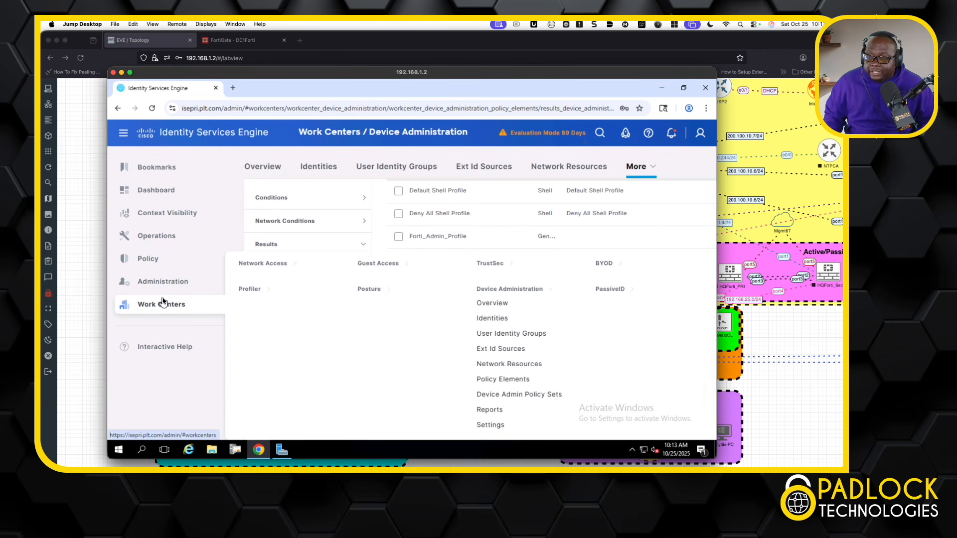
mouse_move(178, 285)
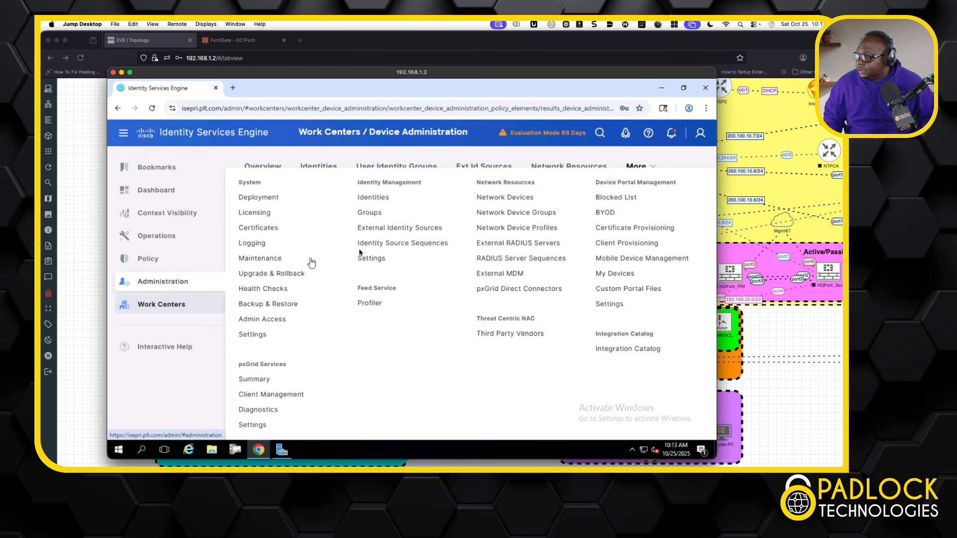
left_click(399, 228)
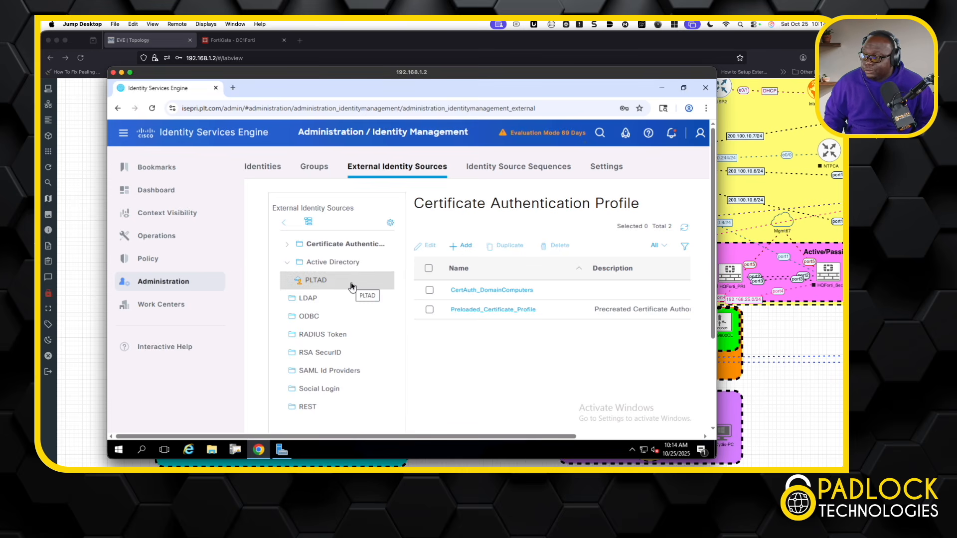
left_click(316, 284)
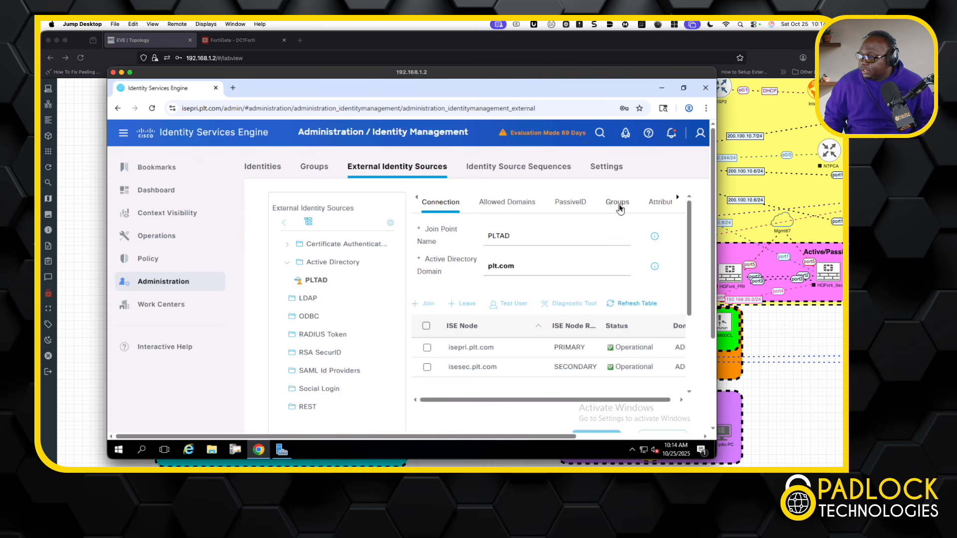
Retrieve the plt.com directory groups for selection in the PLTAD join point's group list.
left_click(620, 205)
left_click(479, 233)
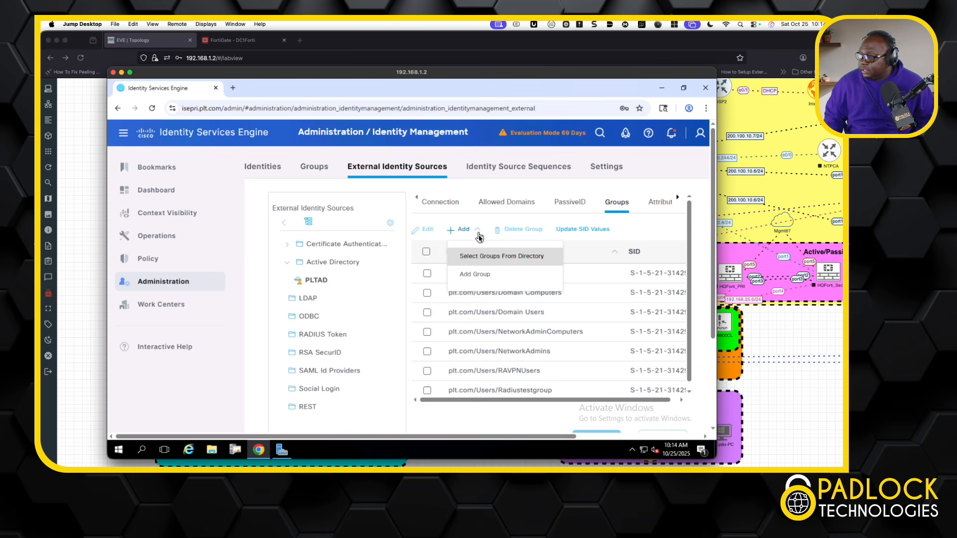
left_click(498, 257)
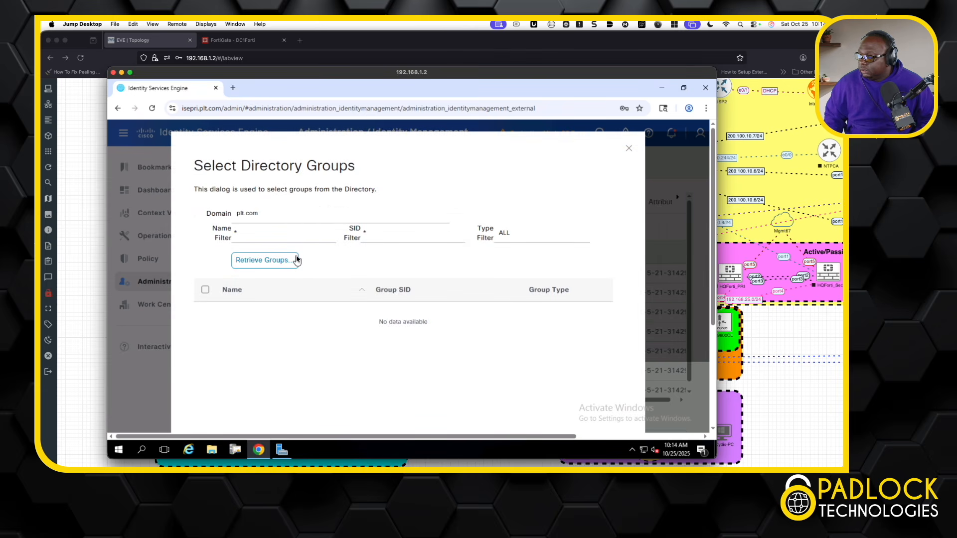
left_click(287, 265)
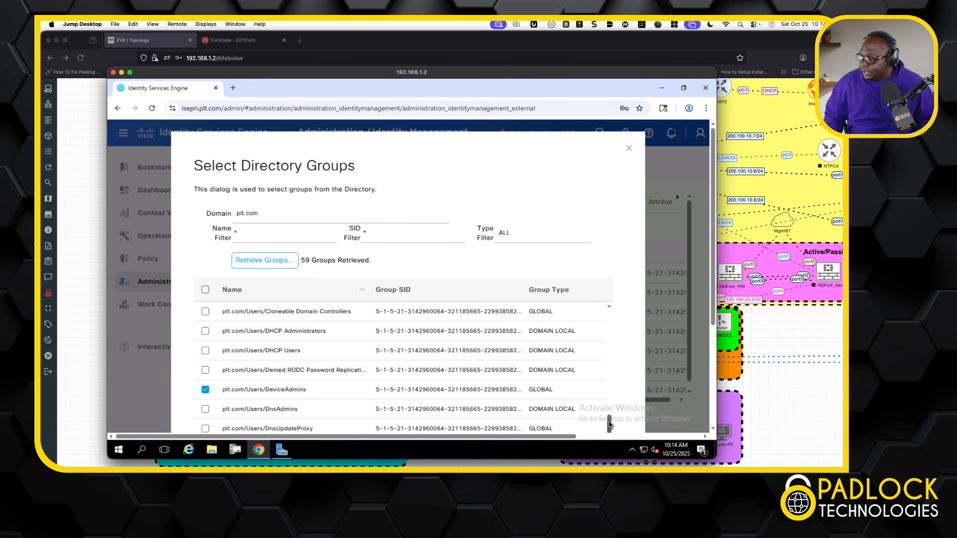
Add the plt.com/Users/HELPDESK group to the PLTAD join point and save it.
left_click_drag(609, 417, 622, 382)
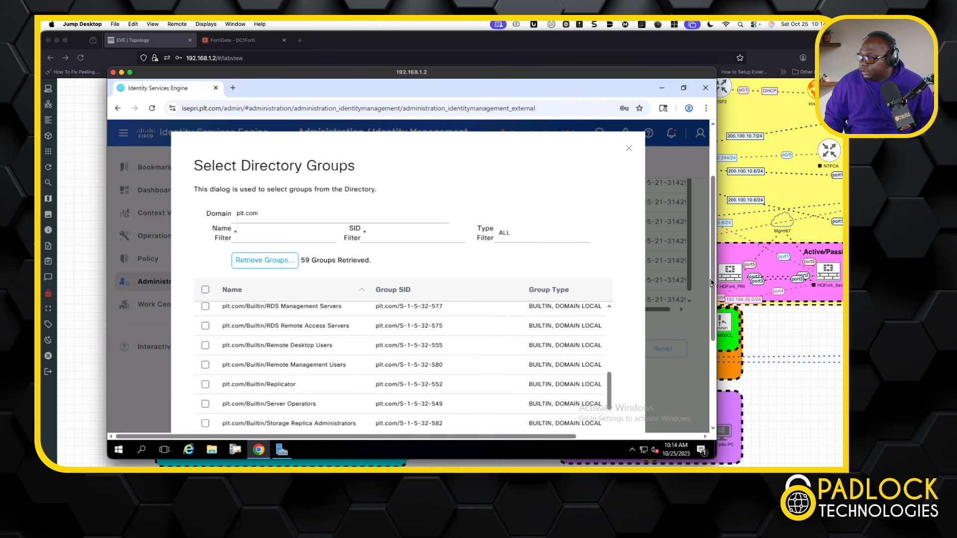
scroll(617, 299, "down", 3)
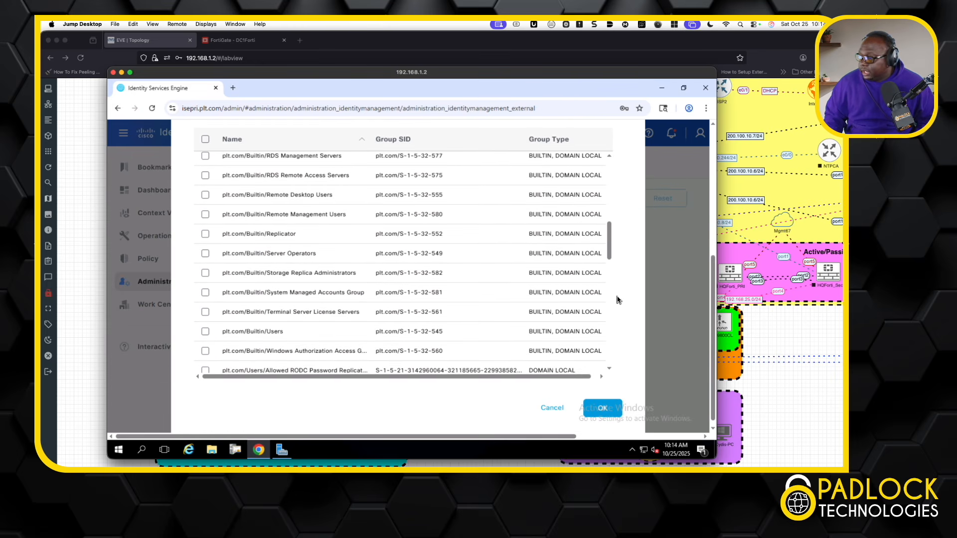
left_click_drag(608, 244, 608, 301)
scroll(309, 314, "down", 3)
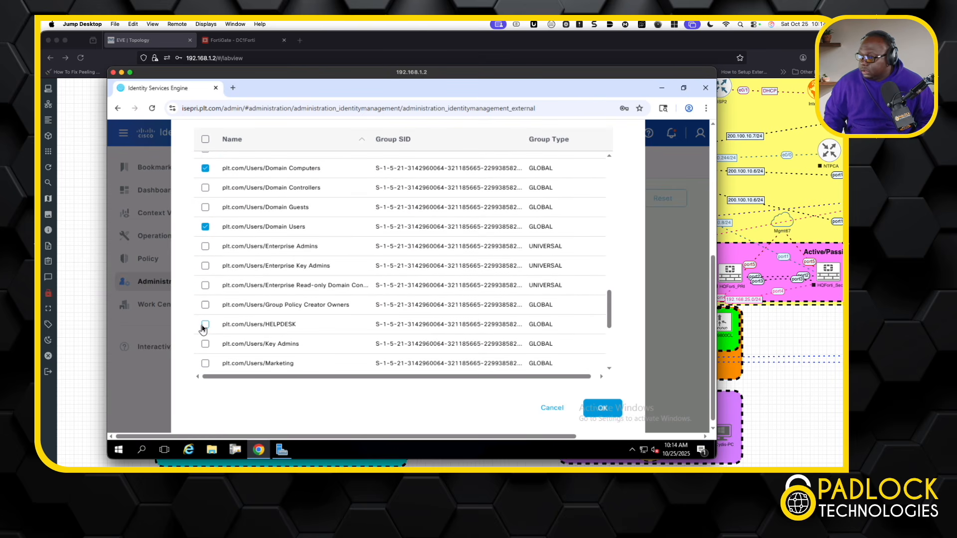
left_click(603, 408)
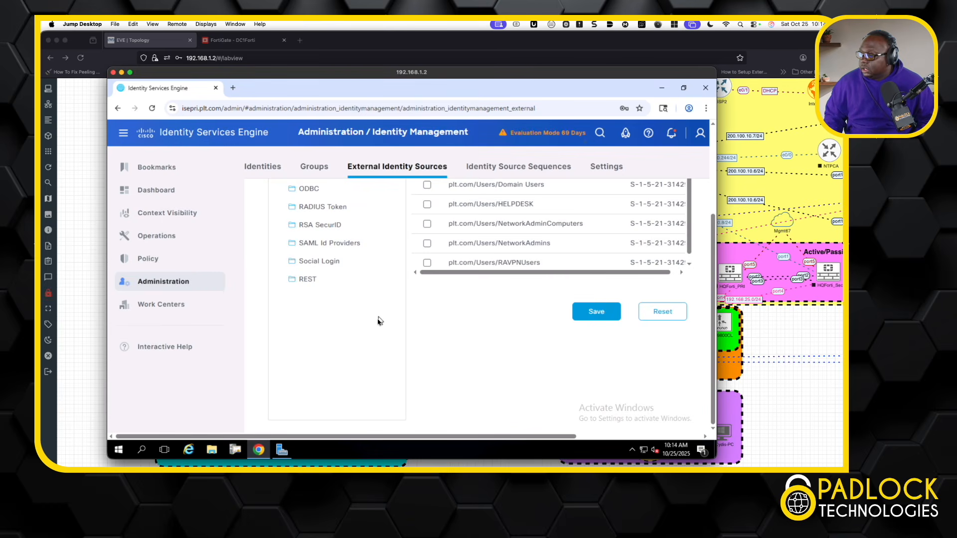
left_click(578, 310)
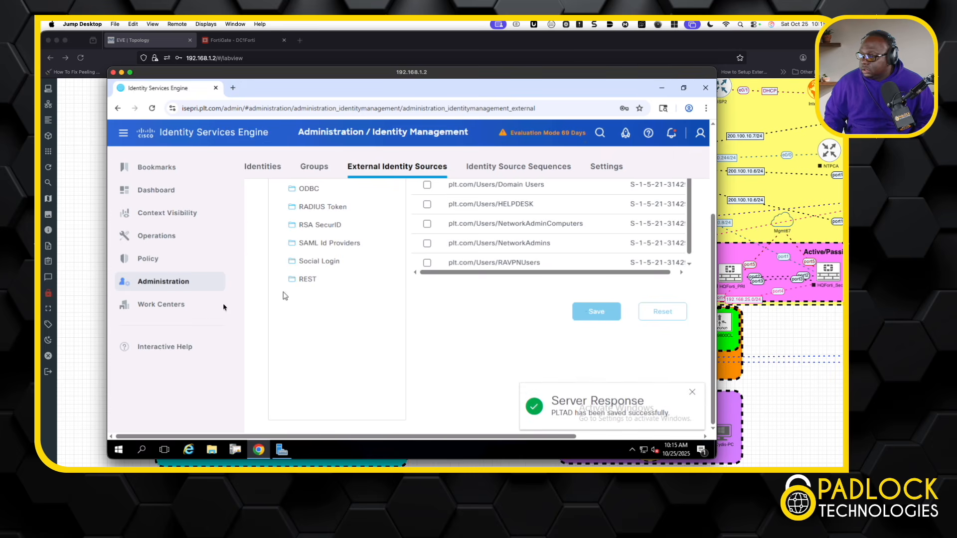
Open the Default policy set under the Device Administration policy sets.
mouse_move(183, 306)
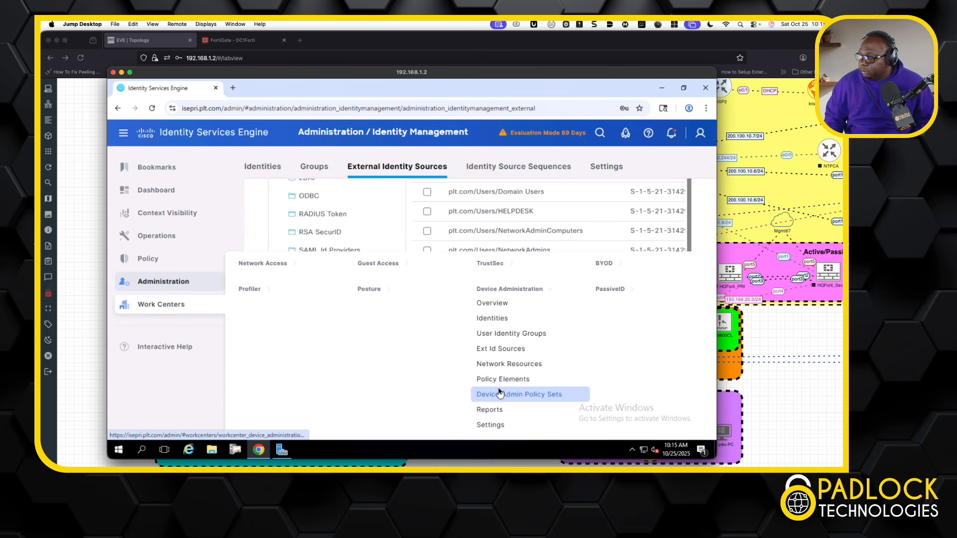
left_click(500, 394)
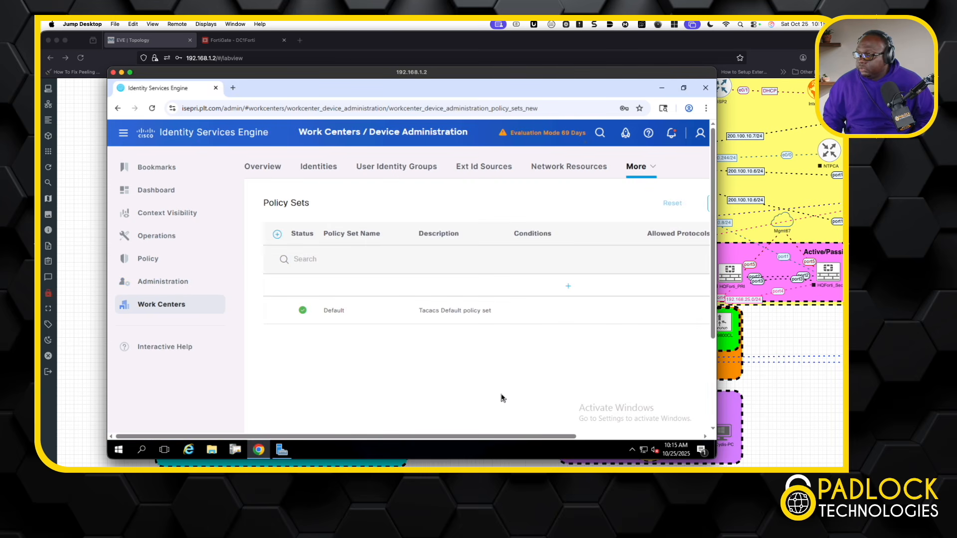
left_click_drag(404, 438, 538, 438)
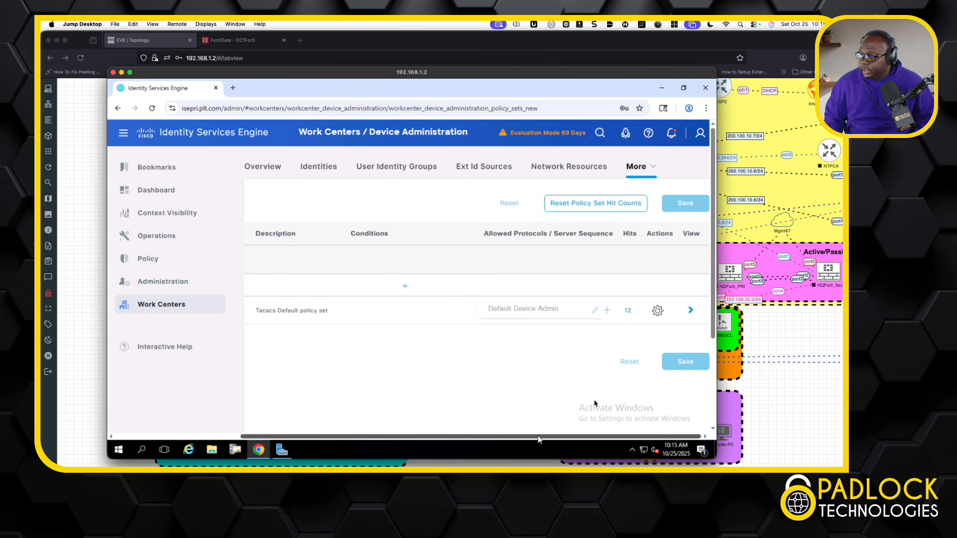
left_click(691, 311)
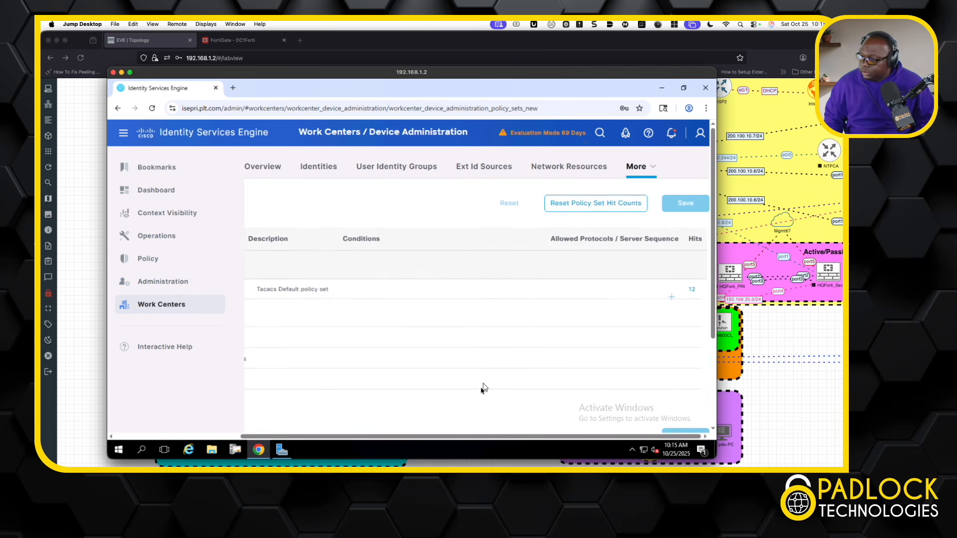
left_click_drag(463, 438, 363, 439)
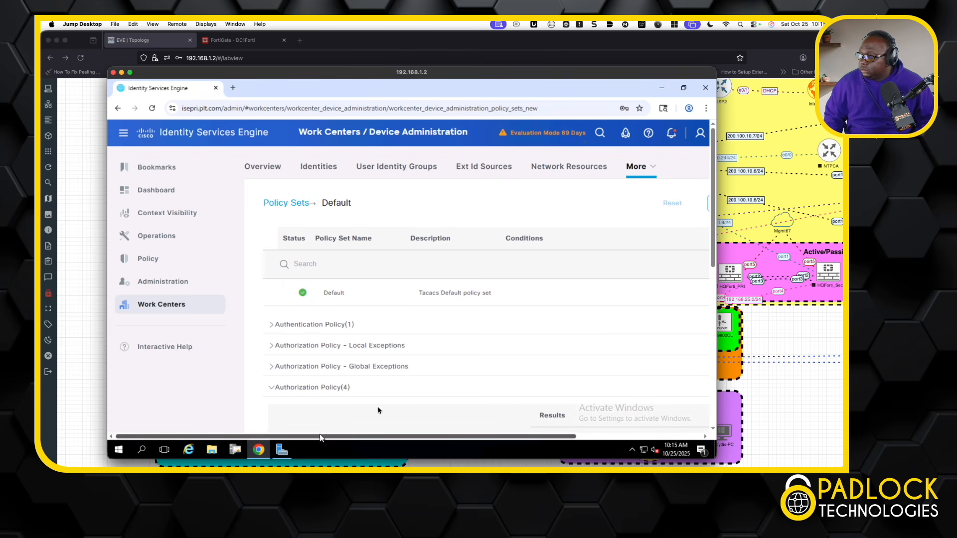
Duplicate the FortiGate NetworkAdmin authorization rule above itself and assign Forti_Helpdesk_Profile as the copy's shell profile.
scroll(698, 338, "down", 4)
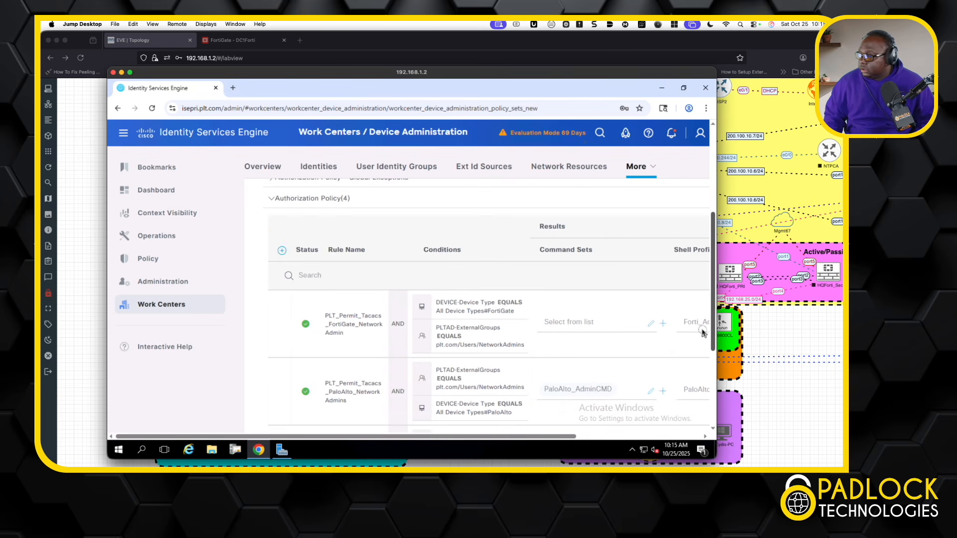
scroll(699, 339, "down", 1)
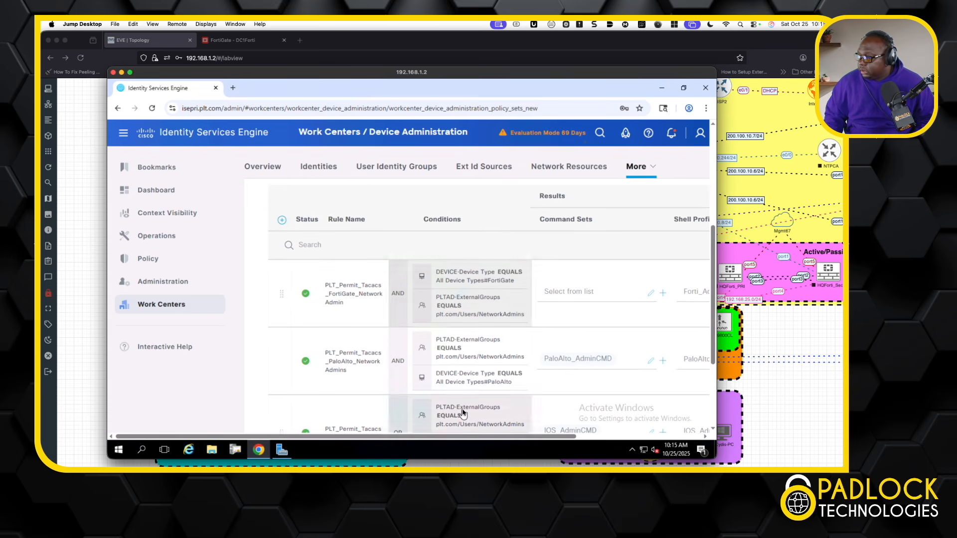
left_click_drag(465, 437, 547, 440)
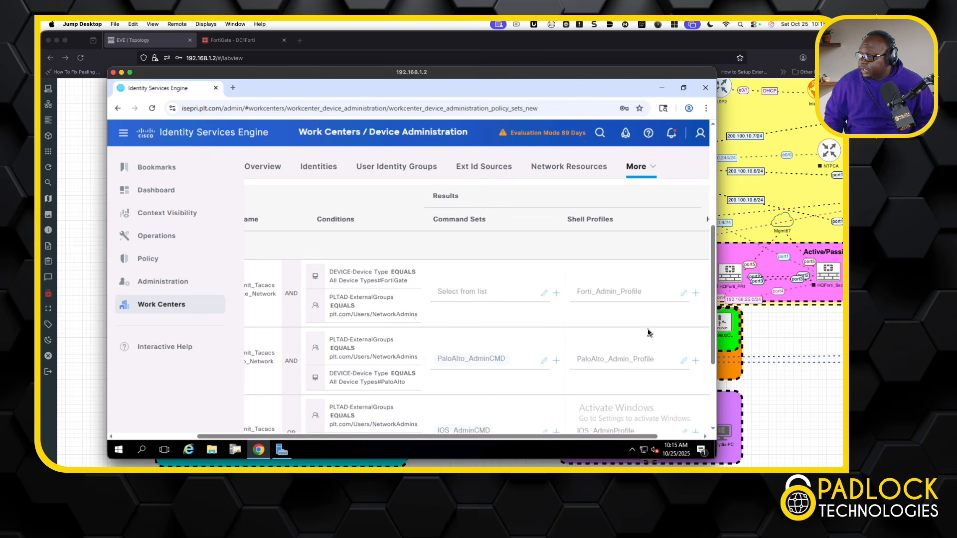
scroll(698, 297, "right", 2)
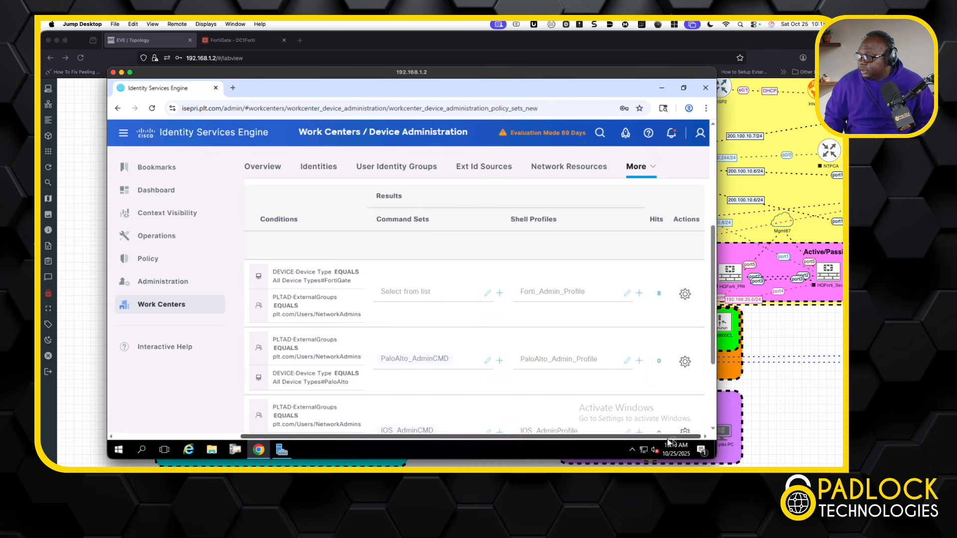
left_click(685, 295)
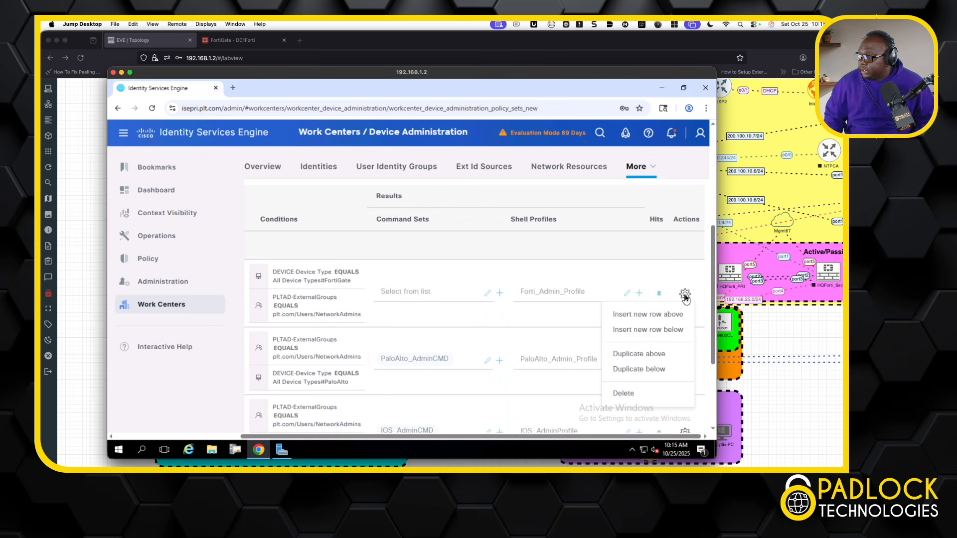
left_click(654, 359)
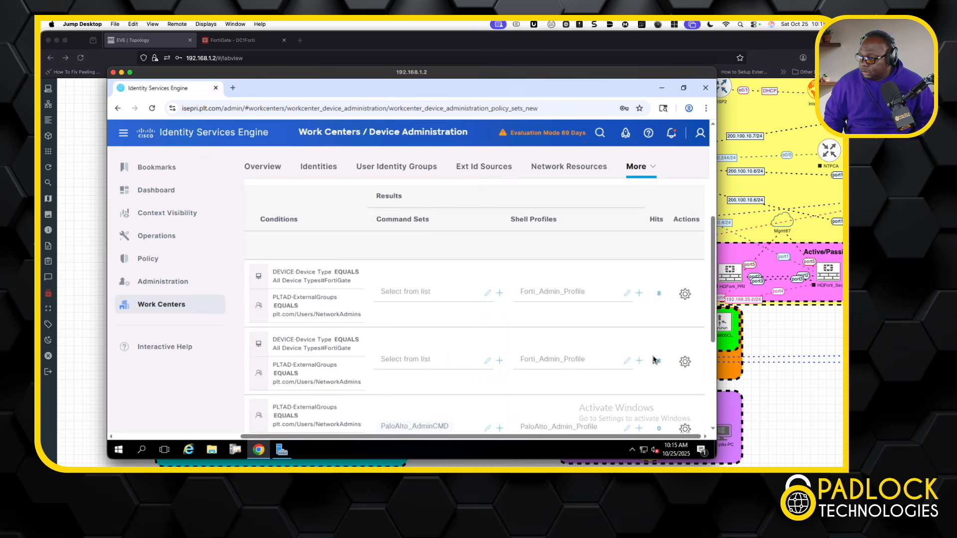
left_click(614, 296)
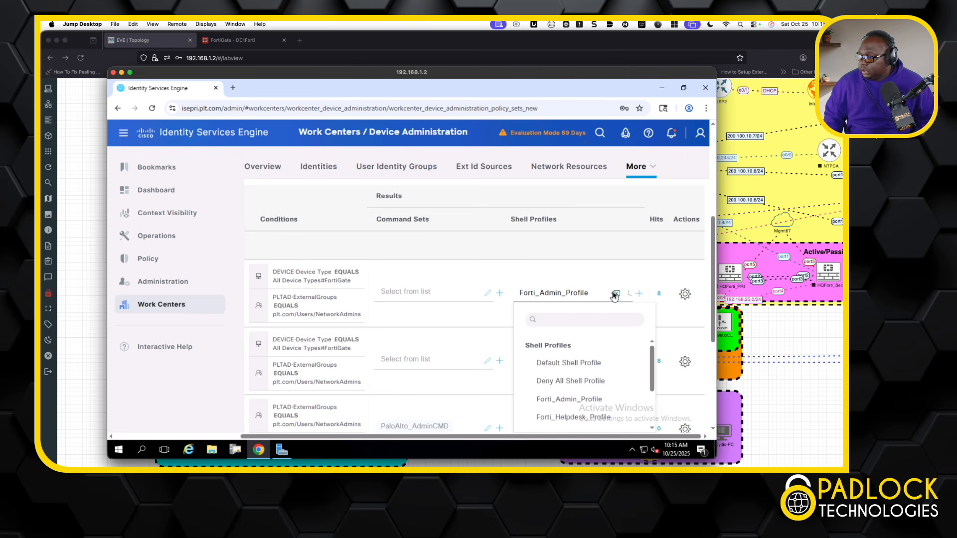
left_click(571, 418)
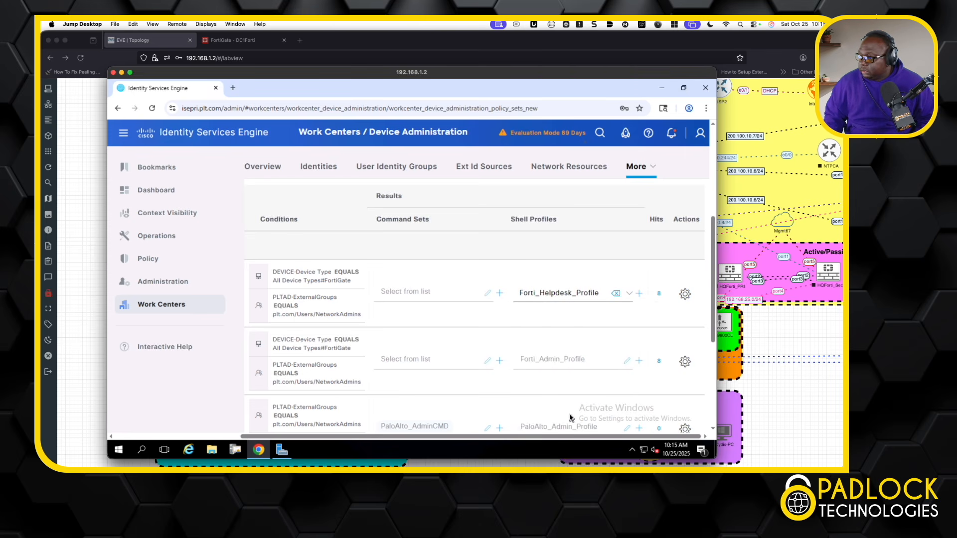
Set the copied rule's PLTAD ExternalGroups condition to equal plt.com/Users/HELPDESK and apply the edited conditions.
scroll(449, 423, "left", 5)
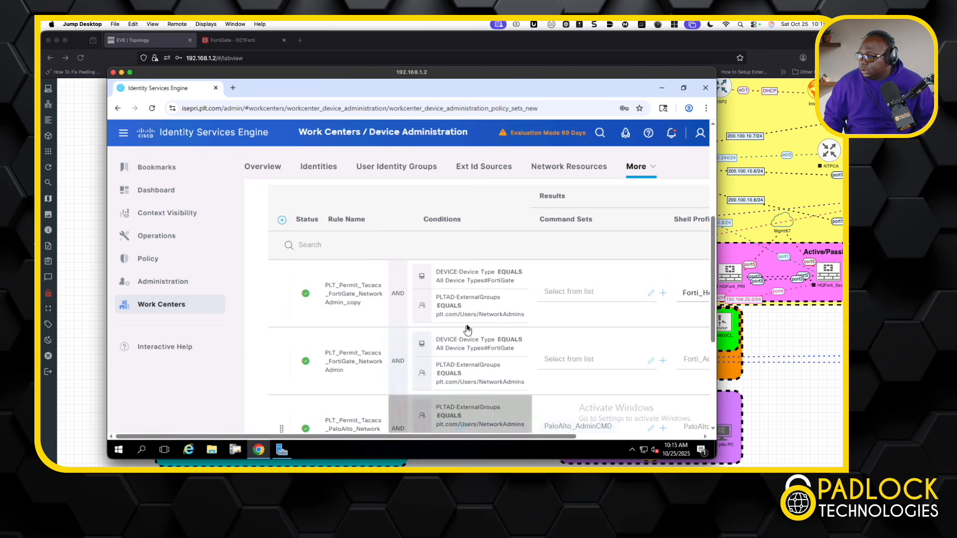
left_click(456, 293)
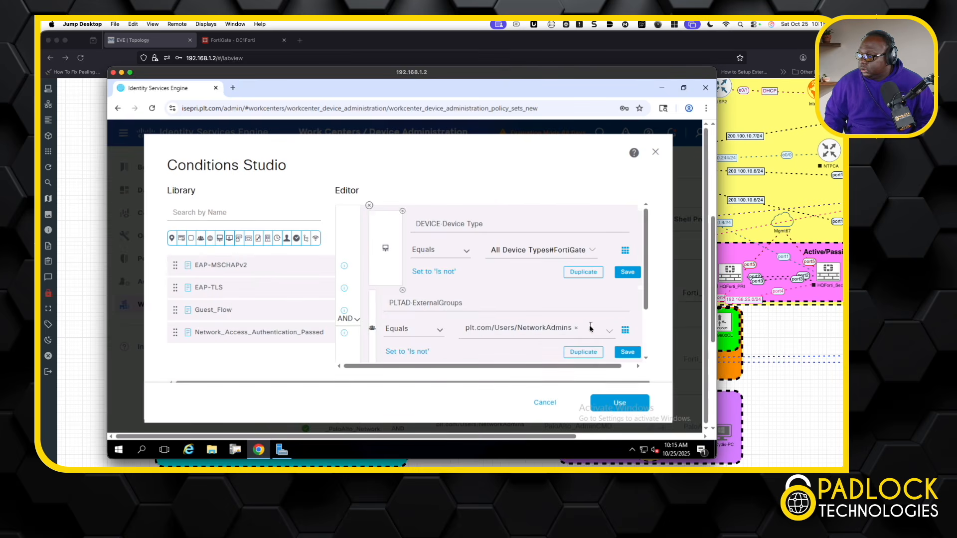
left_click(577, 332)
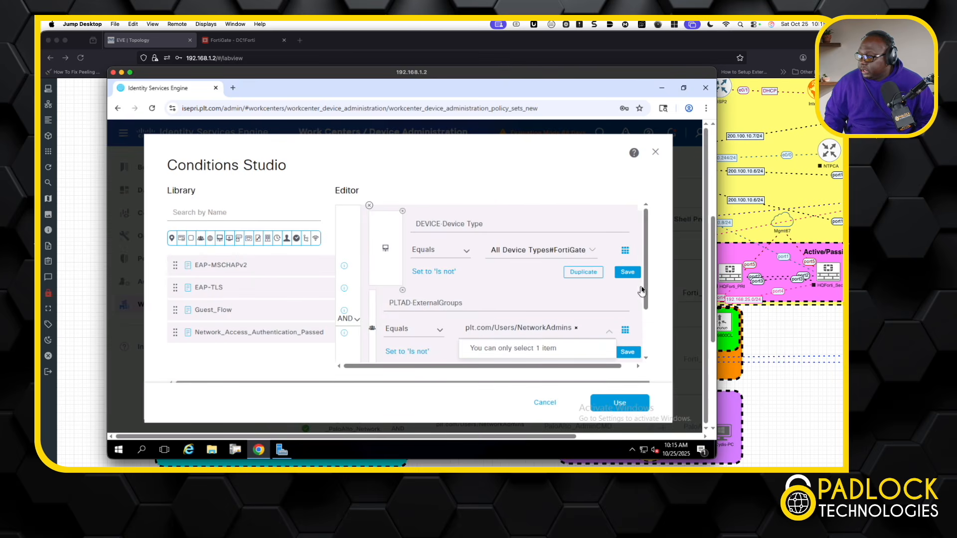
left_click_drag(647, 293, 646, 321)
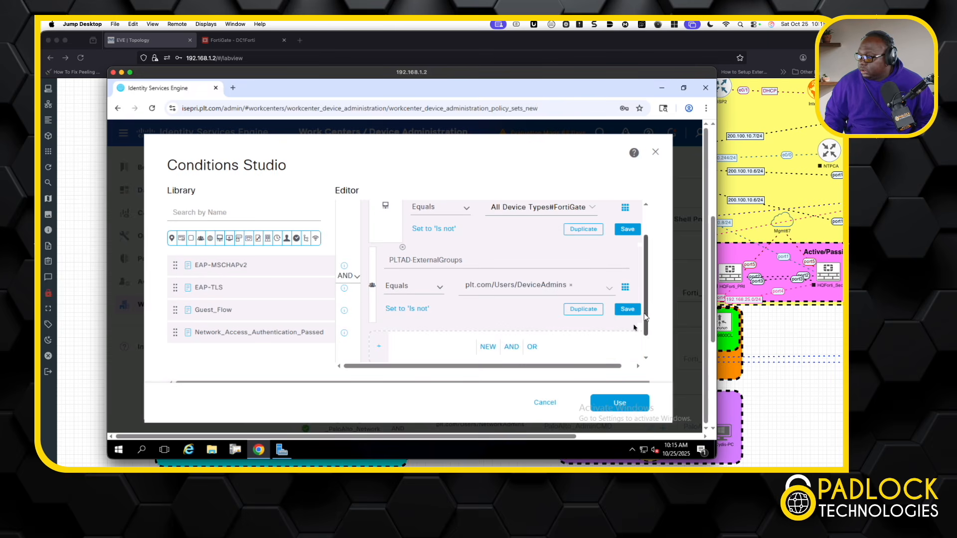
left_click(569, 285)
left_click(551, 239)
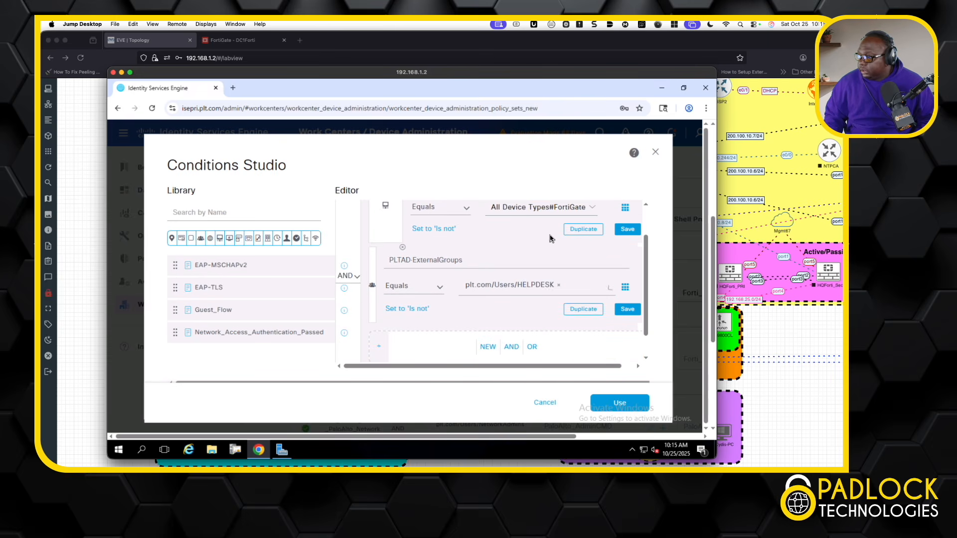
left_click(617, 402)
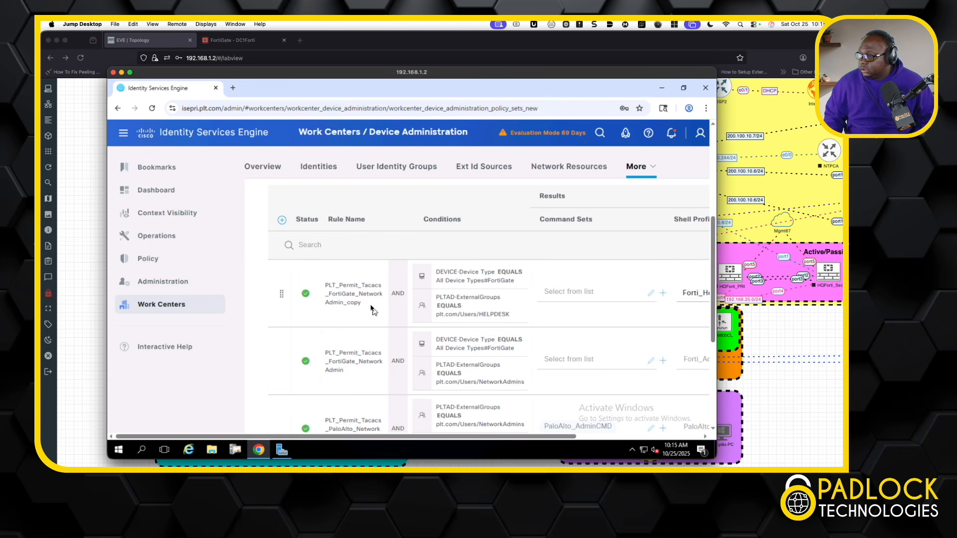
Replace the NetworkAdmin_copy ending of the duplicated rule's name with Helpdesk.
left_click(364, 305)
left_click_drag(362, 300, 359, 294)
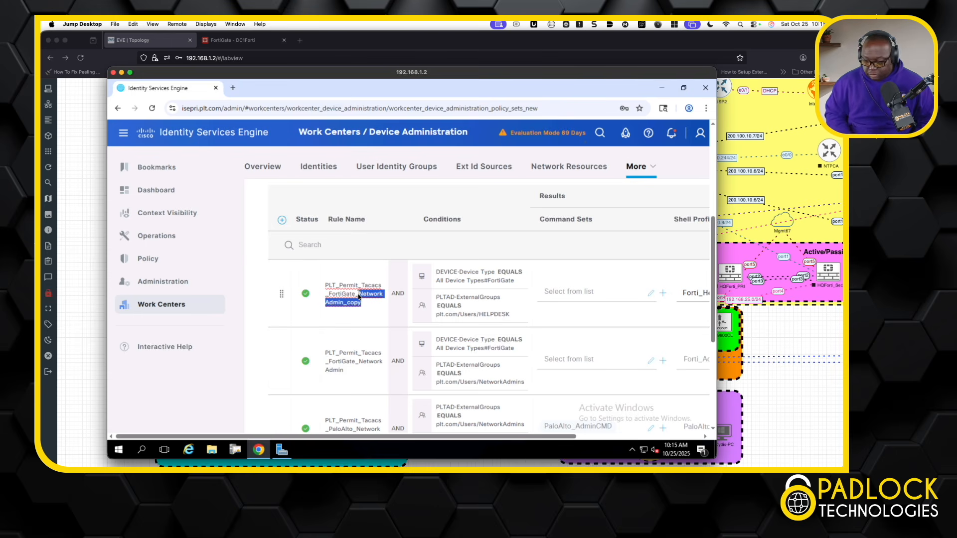
type("Help")
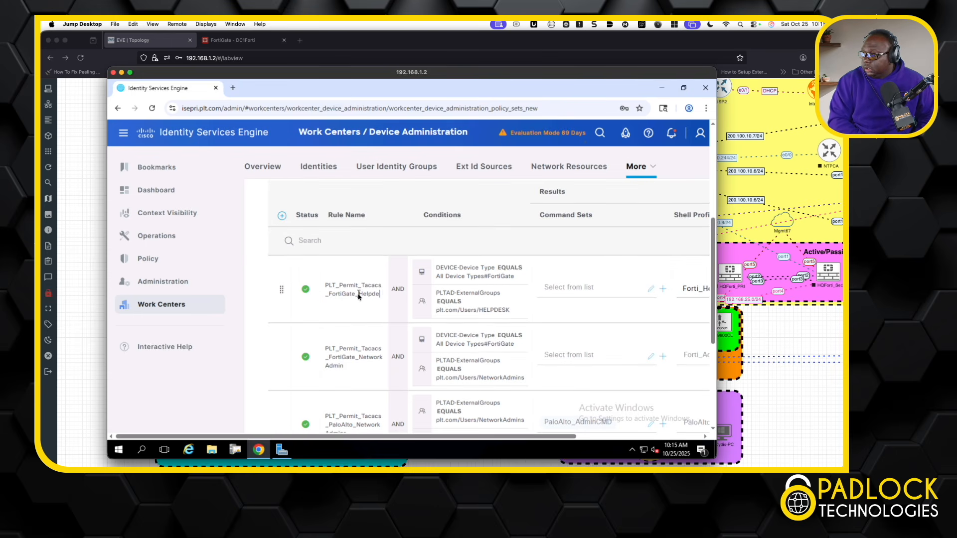
type("de")
Review the authorization rules and save the Default policy set.
scroll(502, 342, "down", 4)
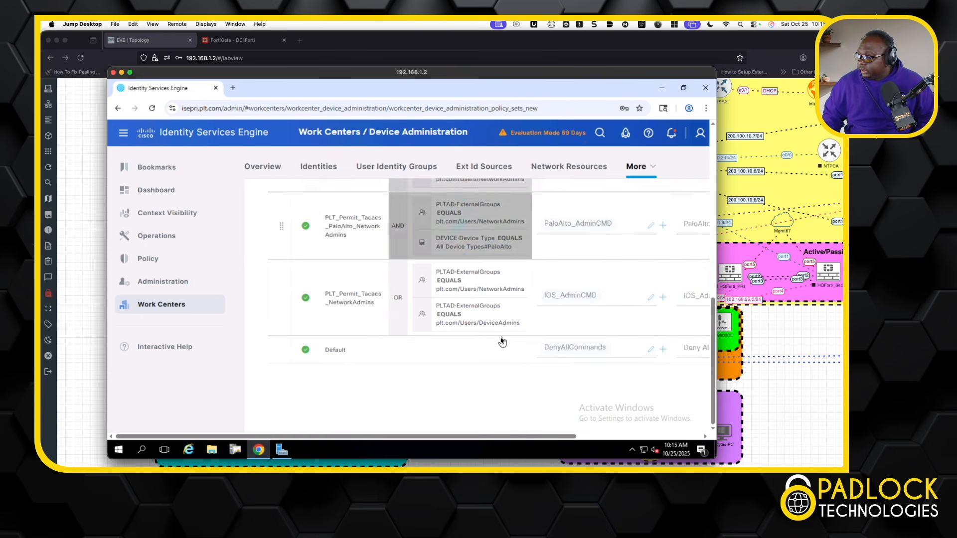
scroll(517, 433, "up", 3)
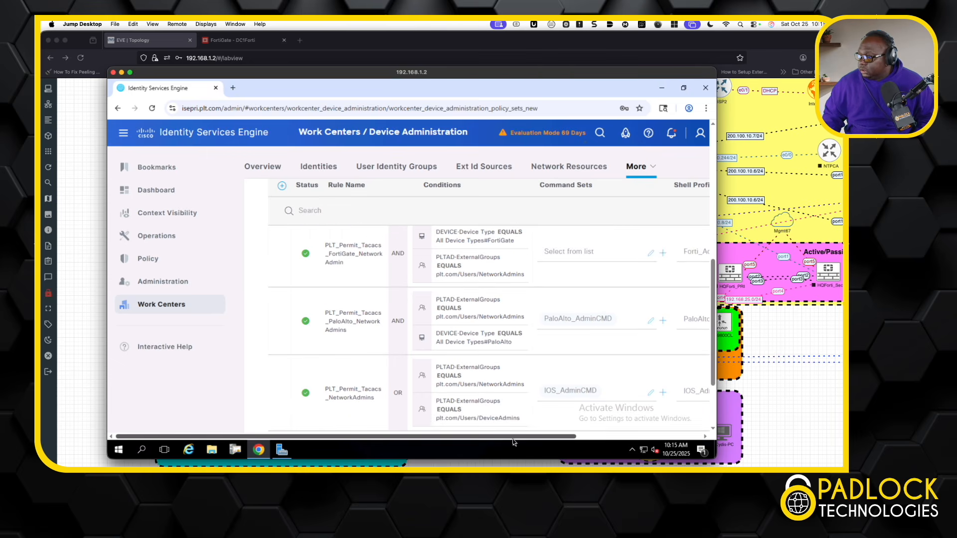
left_click_drag(516, 441, 636, 441)
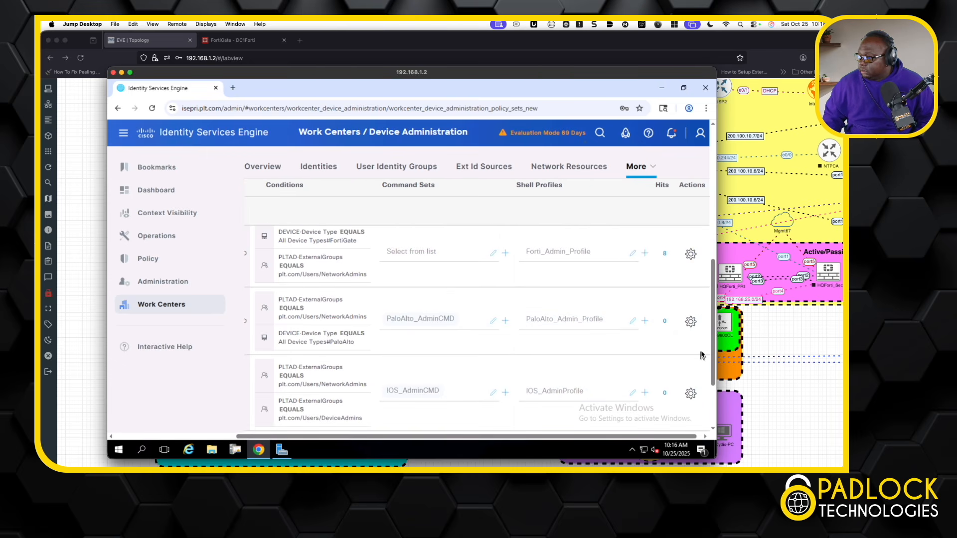
left_click_drag(713, 347, 714, 398)
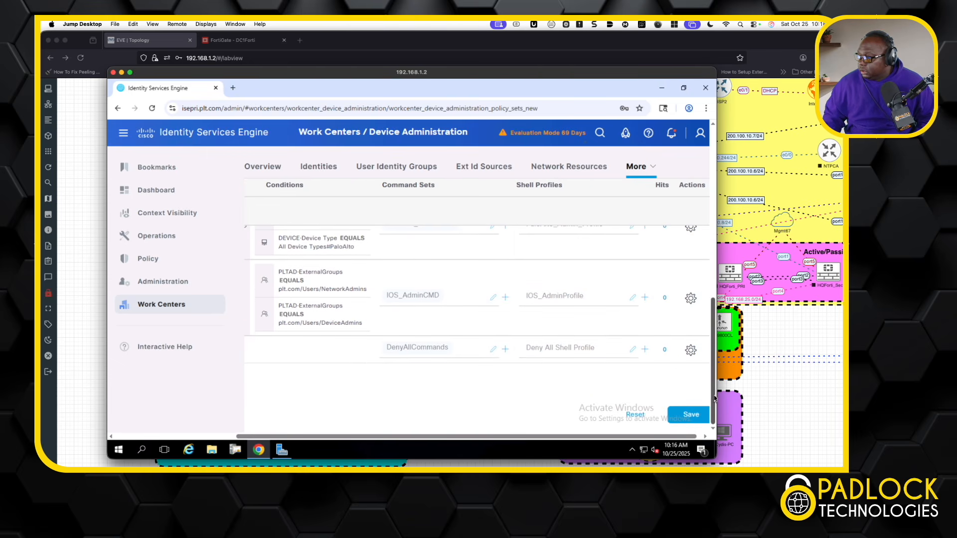
scroll(689, 357, "up", 5)
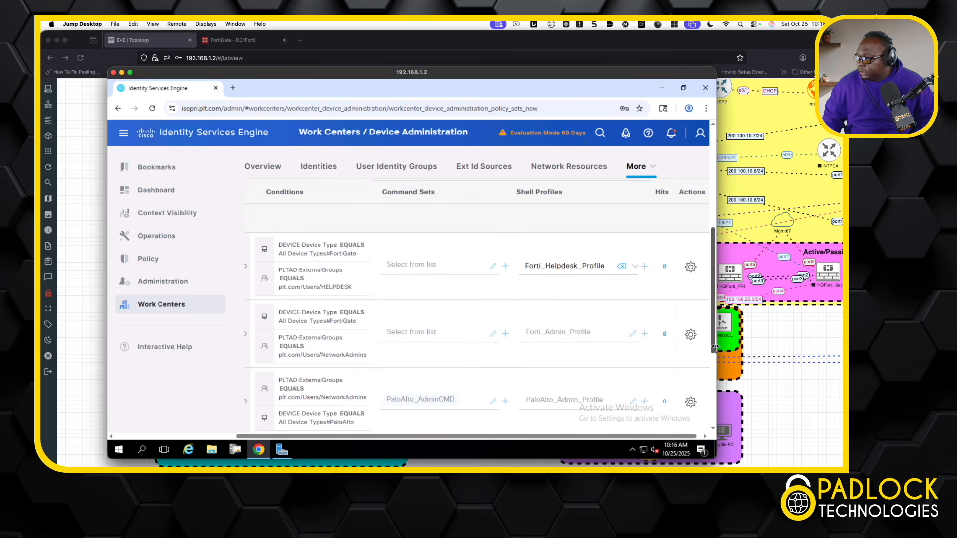
scroll(698, 379, "down", 5)
left_click(688, 415)
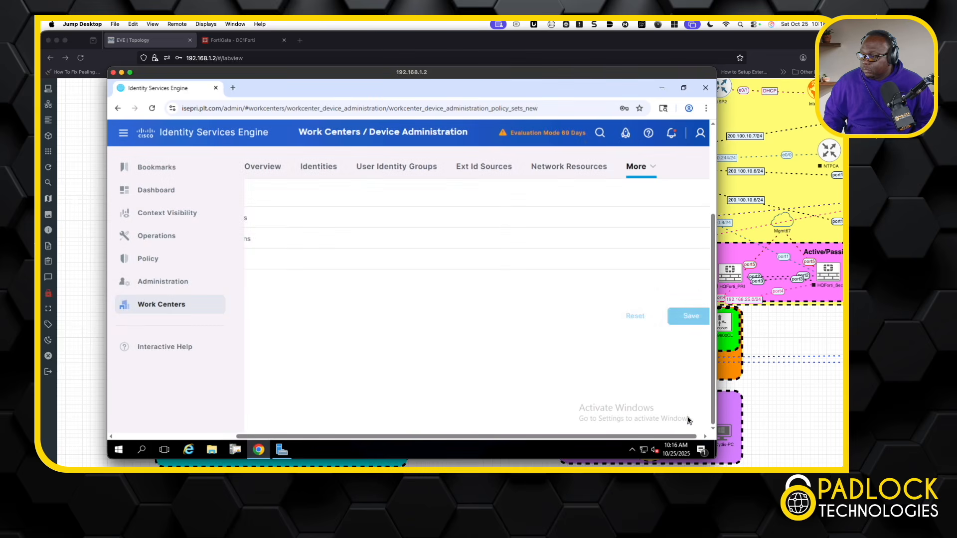
Switch to the DC1Forti FortiGate page in Firefox and log out of the current administrator session.
left_click(236, 40)
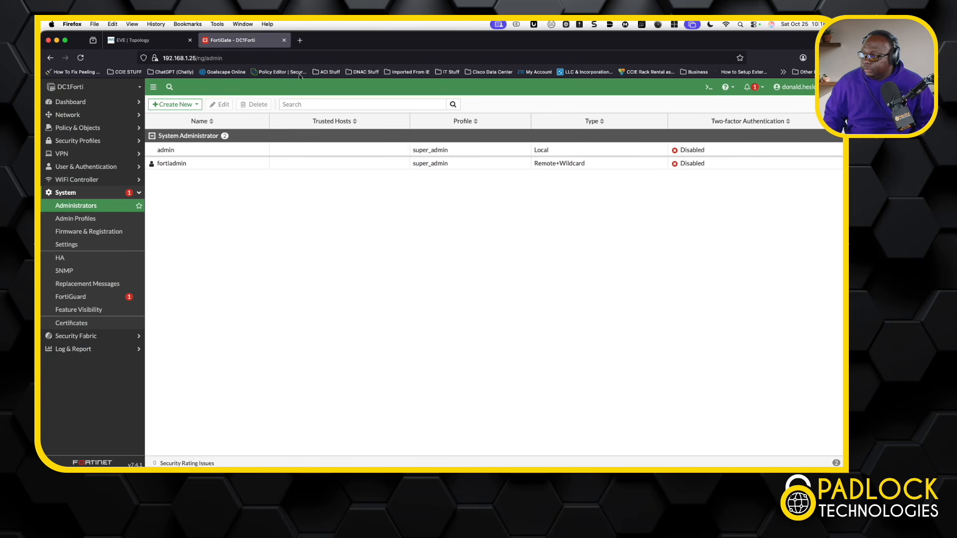
left_click(796, 87)
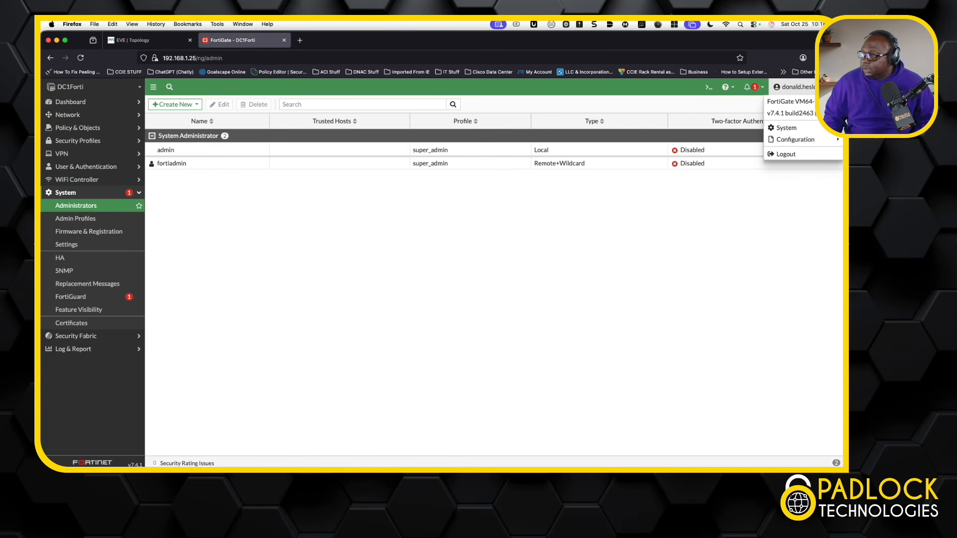
left_click(793, 155)
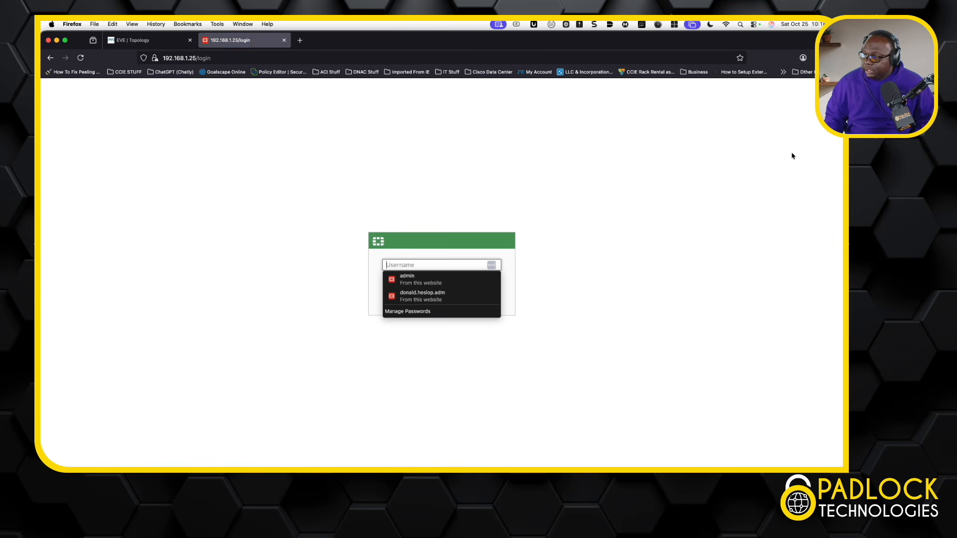
Log in to the FortiGate as help.desk with the account password and save the login in the browser.
left_click(438, 266)
type("he")
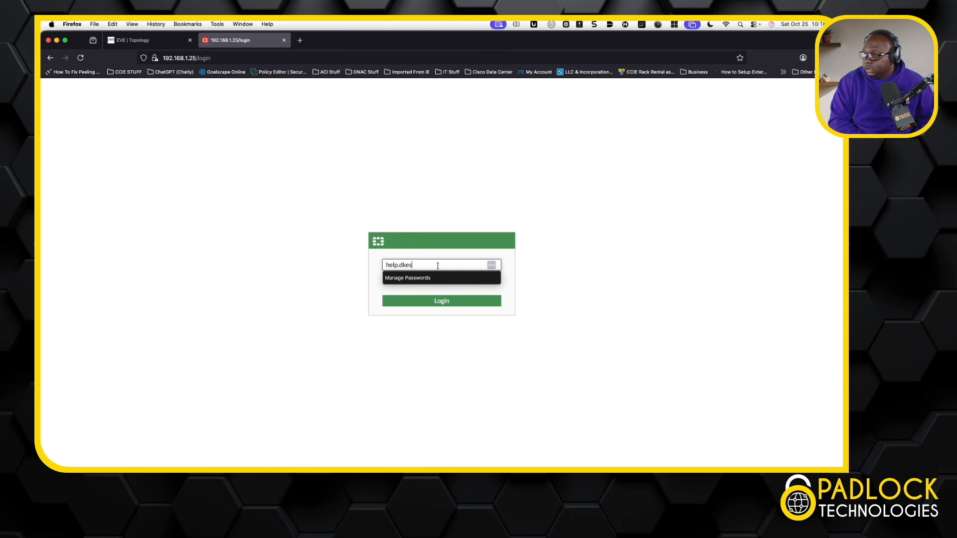
type("lp.desk")
key("Tab")
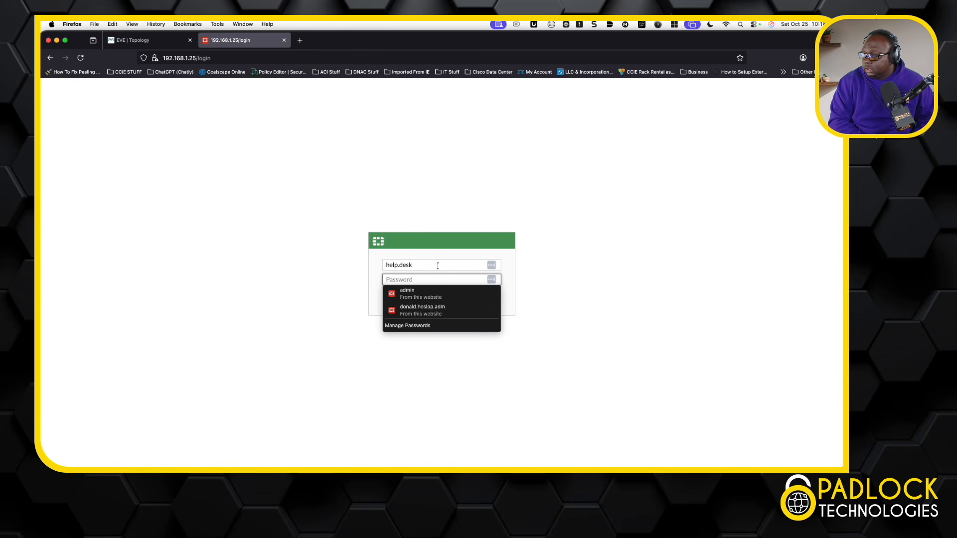
type("•••")
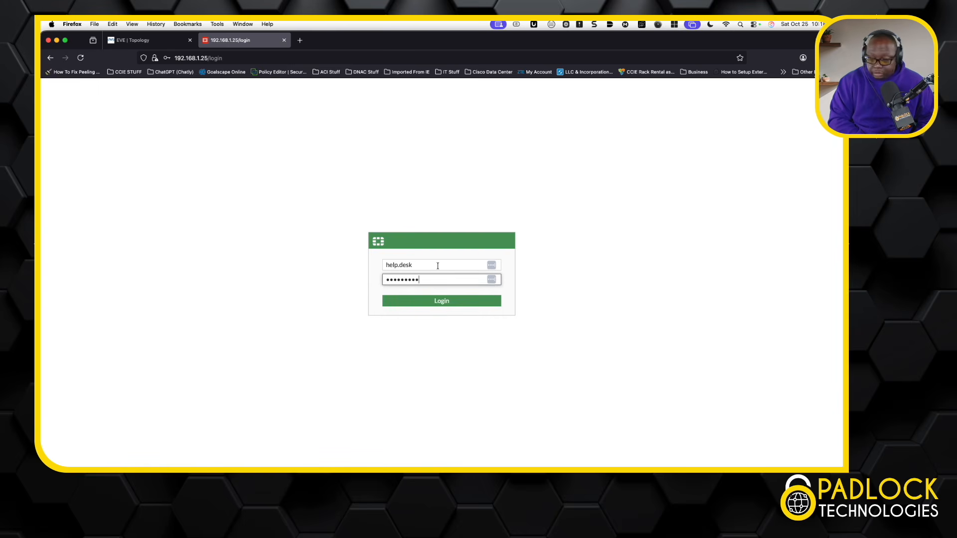
key("Return")
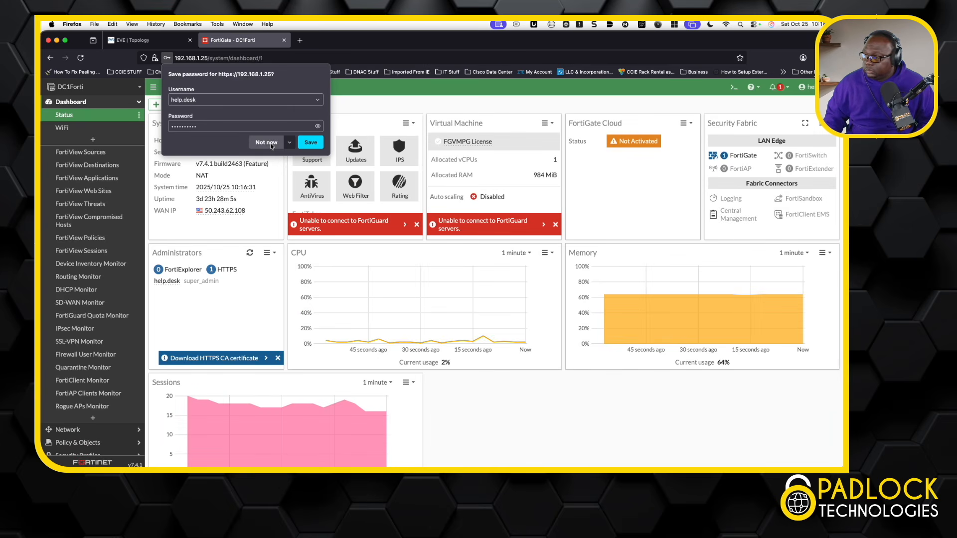
left_click(310, 143)
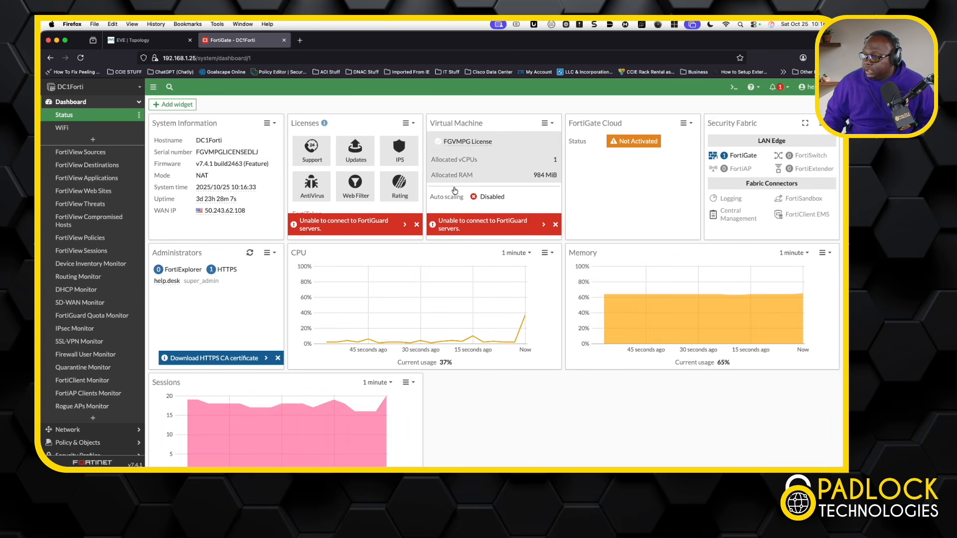
Check whether help.desk can create network interfaces by examining the new interface form and its type options, then leave it without saving.
scroll(111, 272, "down", 5)
left_click(75, 395)
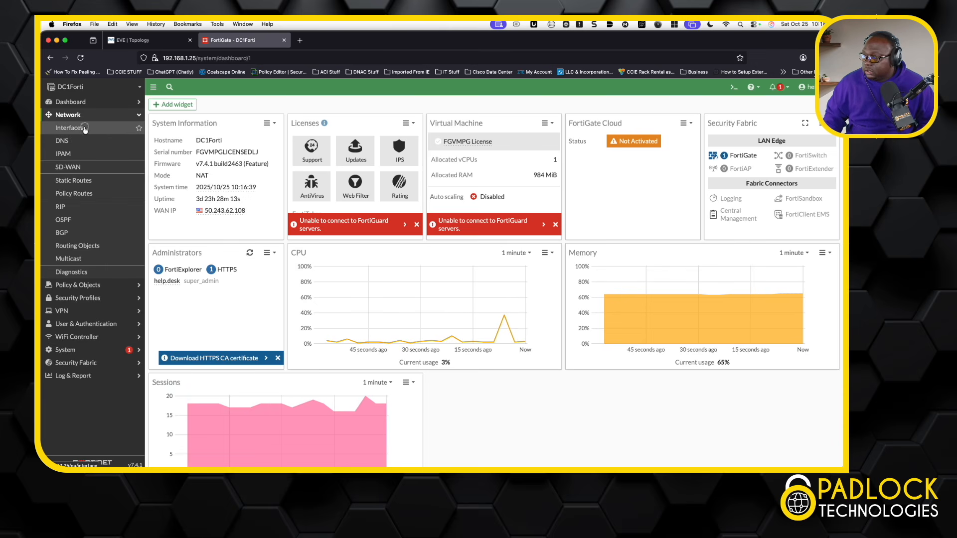
left_click(85, 129)
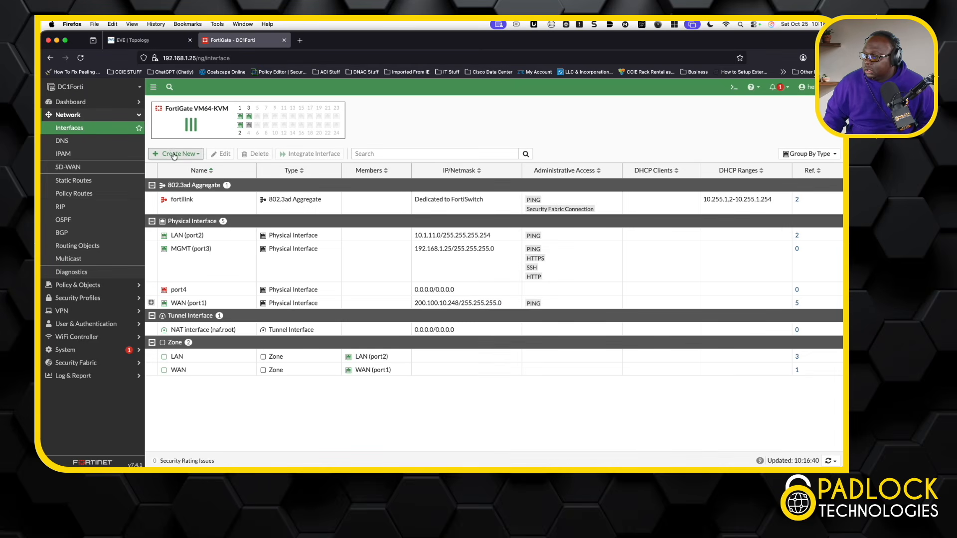
left_click(173, 154)
left_click(171, 168)
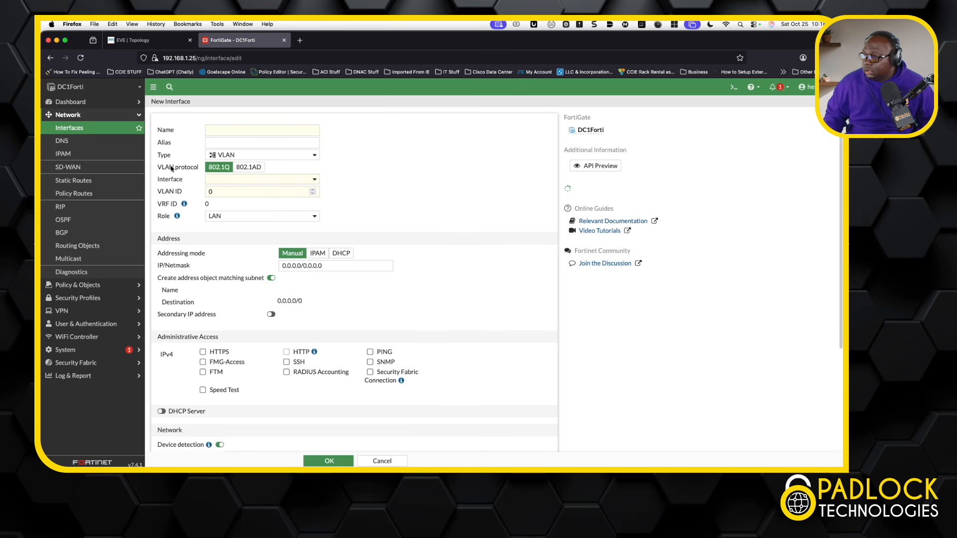
scroll(333, 265, "down", 5)
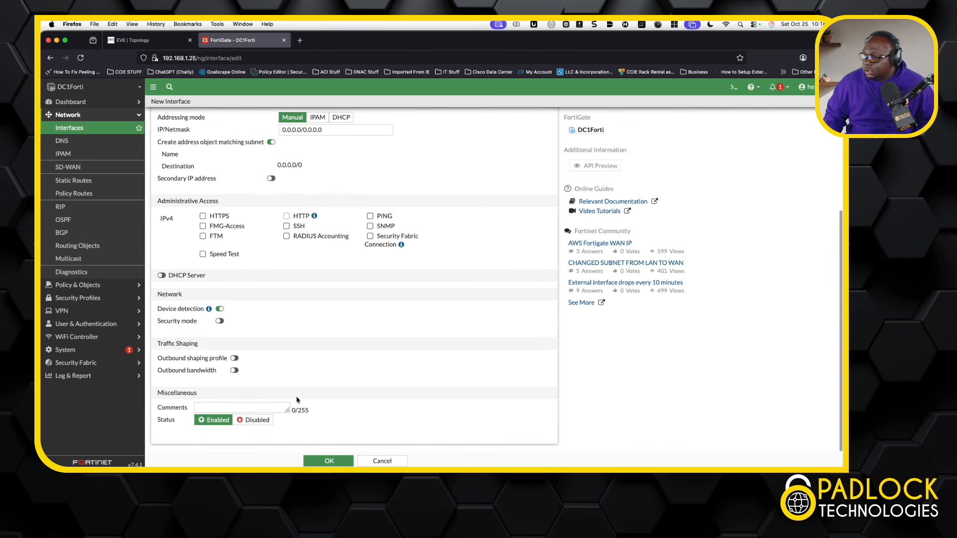
scroll(258, 365, "up", 5)
scroll(264, 357, "down", 3)
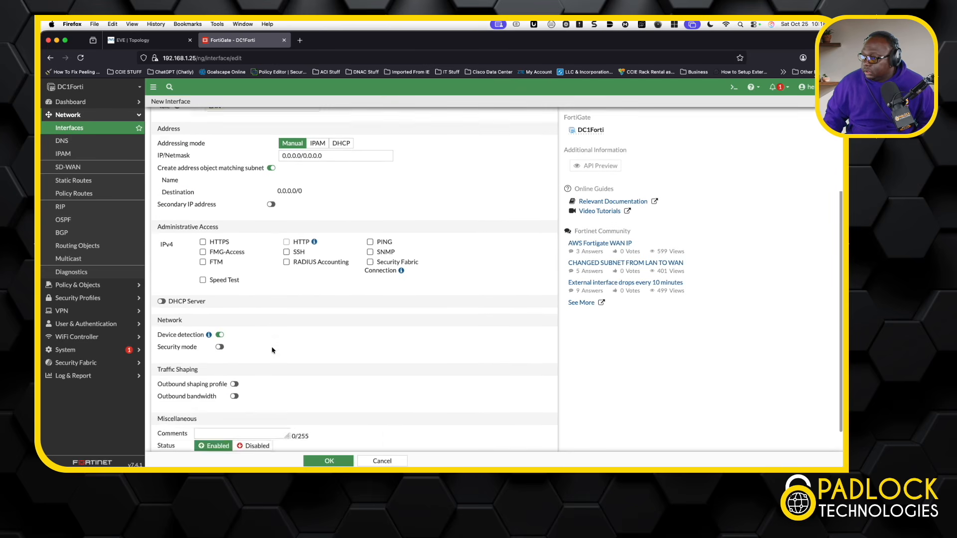
scroll(273, 350, "up", 3)
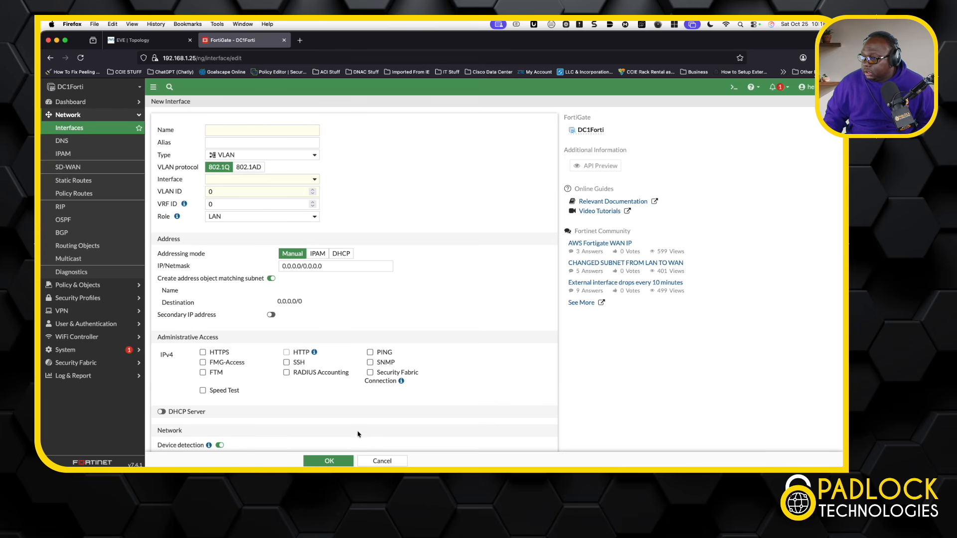
left_click(314, 158)
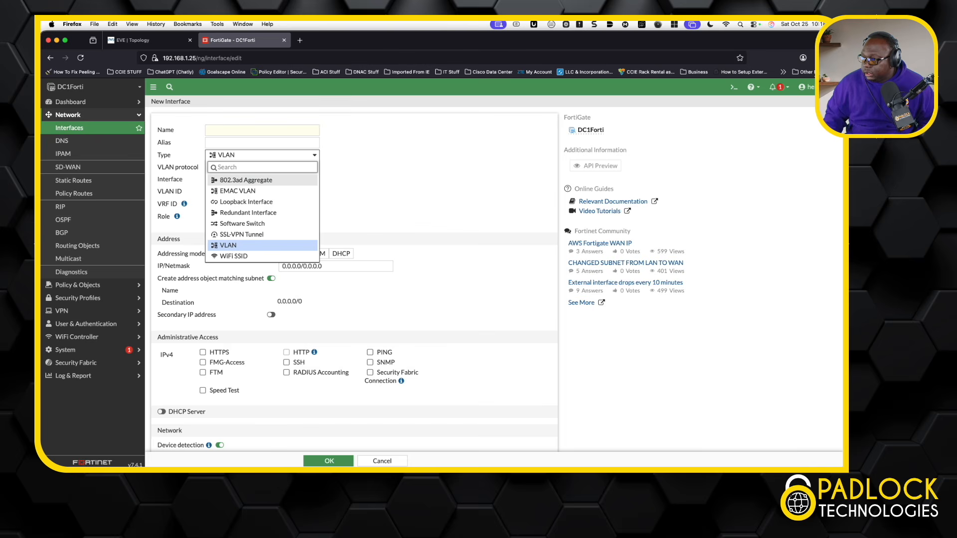
left_click(394, 412)
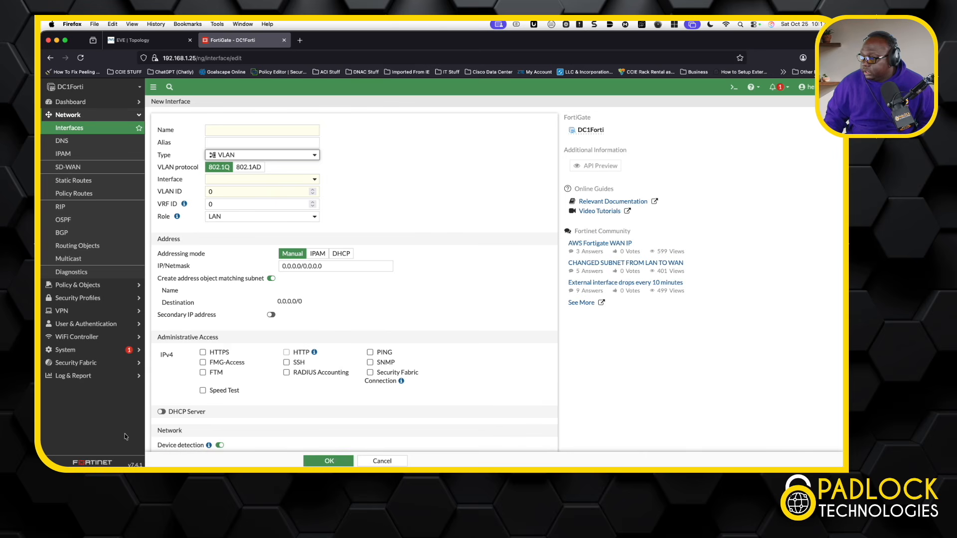
left_click(382, 461)
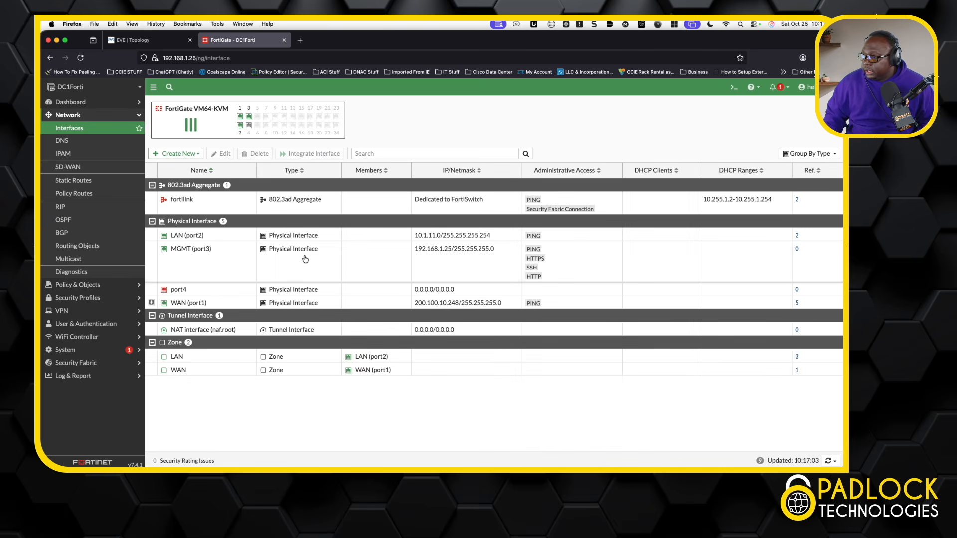
Review the access permissions of the Helpdesk admin profile and close it without changes.
left_click(91, 350)
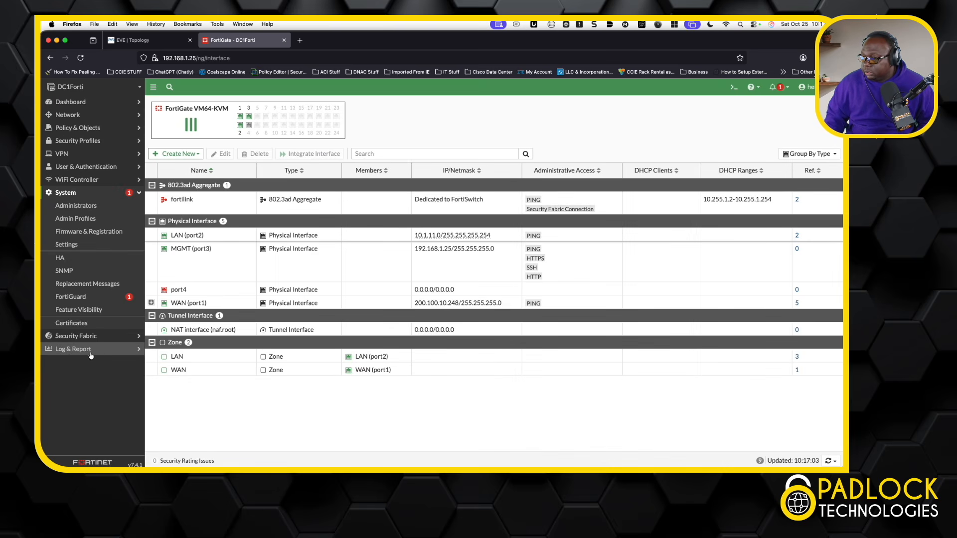
left_click(95, 217)
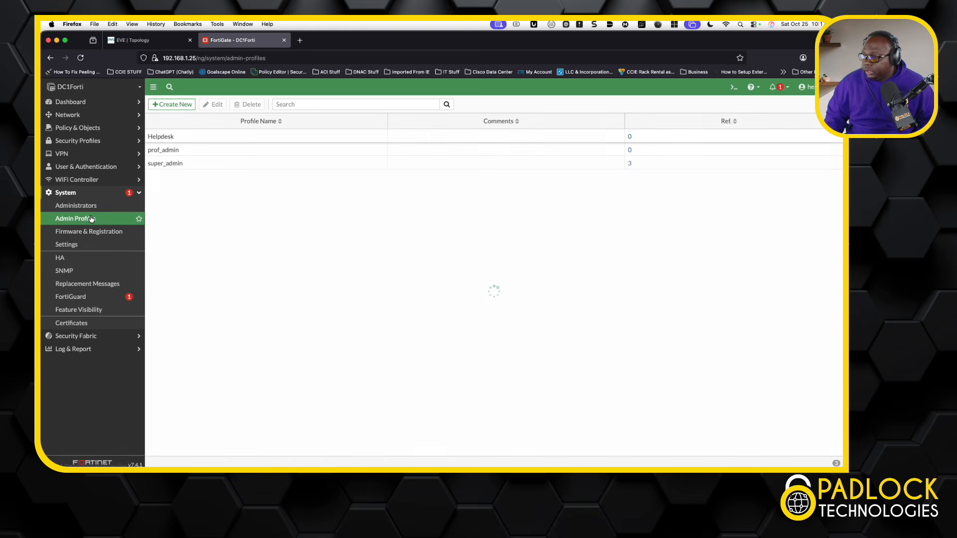
left_click(180, 139)
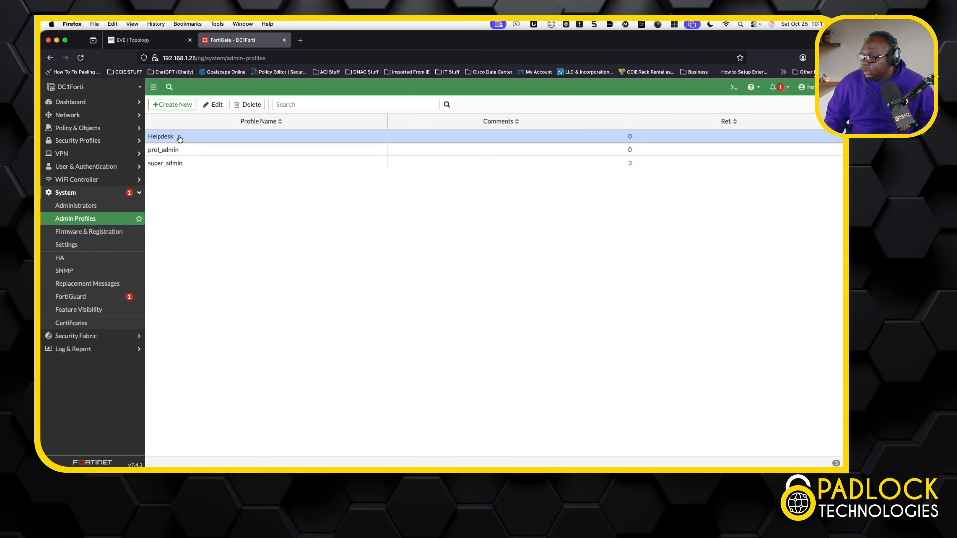
left_click(213, 104)
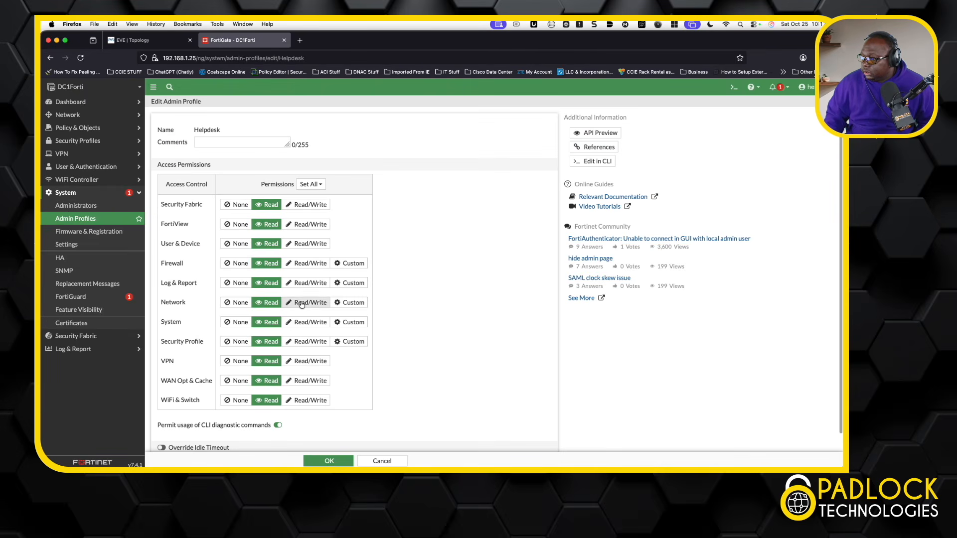
left_click(380, 460)
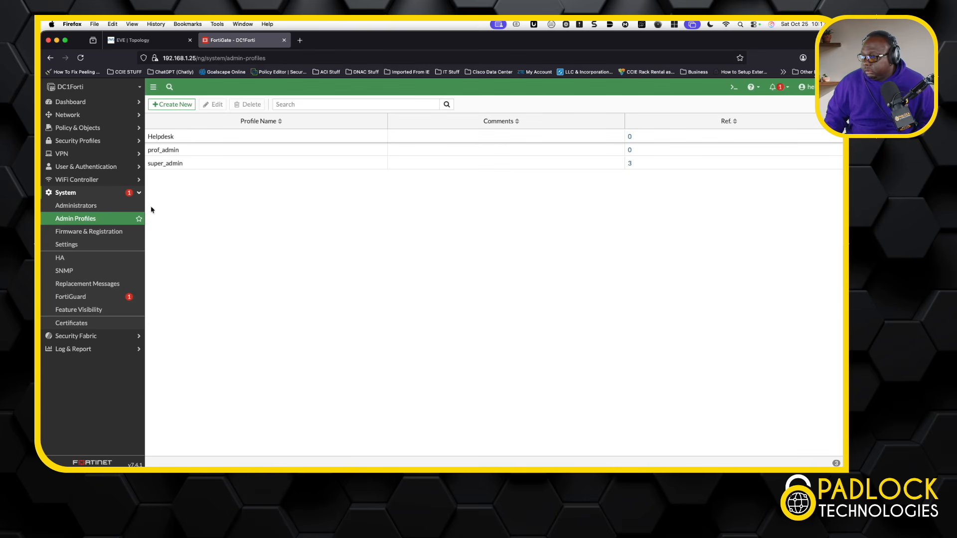
Create a network zone named Testprofile without interface members to test the help.desk account's write access.
left_click(68, 115)
left_click(77, 128)
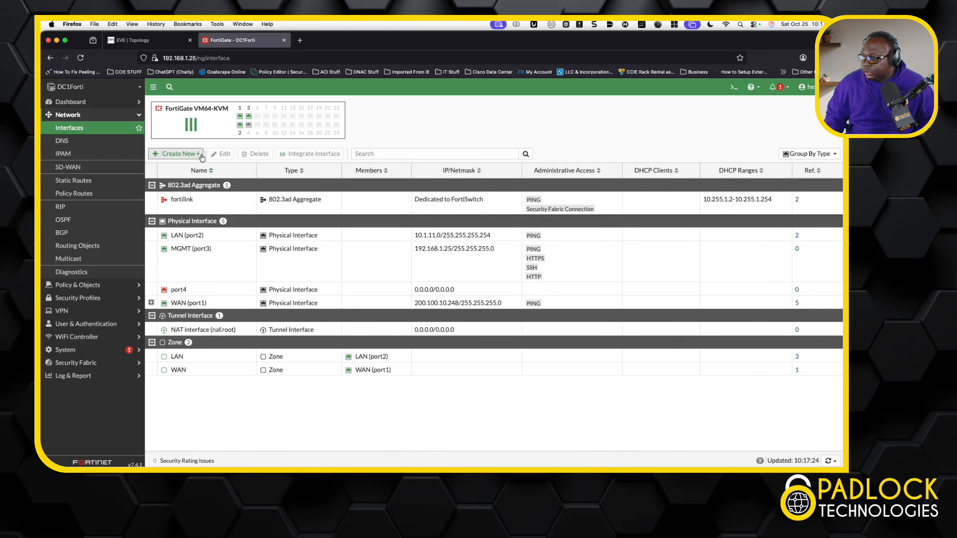
left_click(195, 154)
left_click(191, 180)
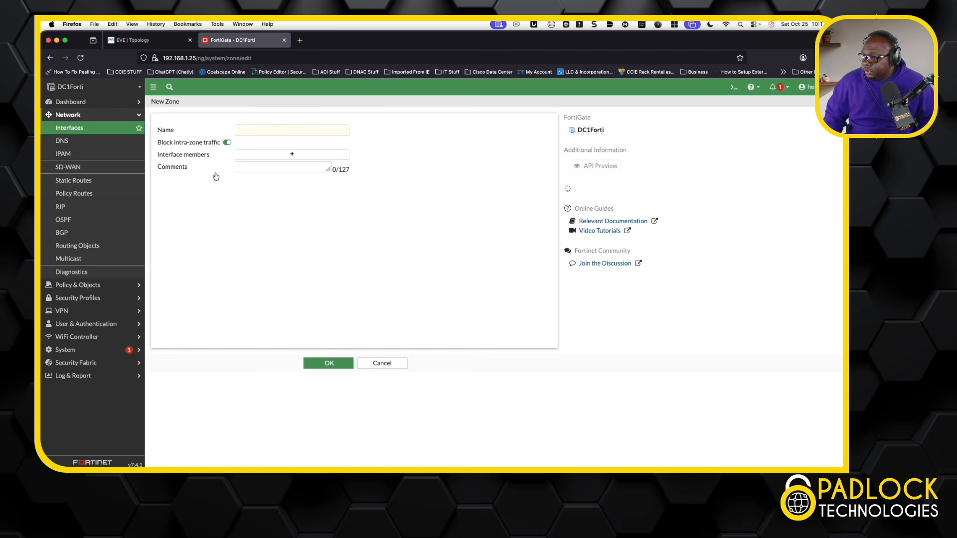
left_click(252, 130)
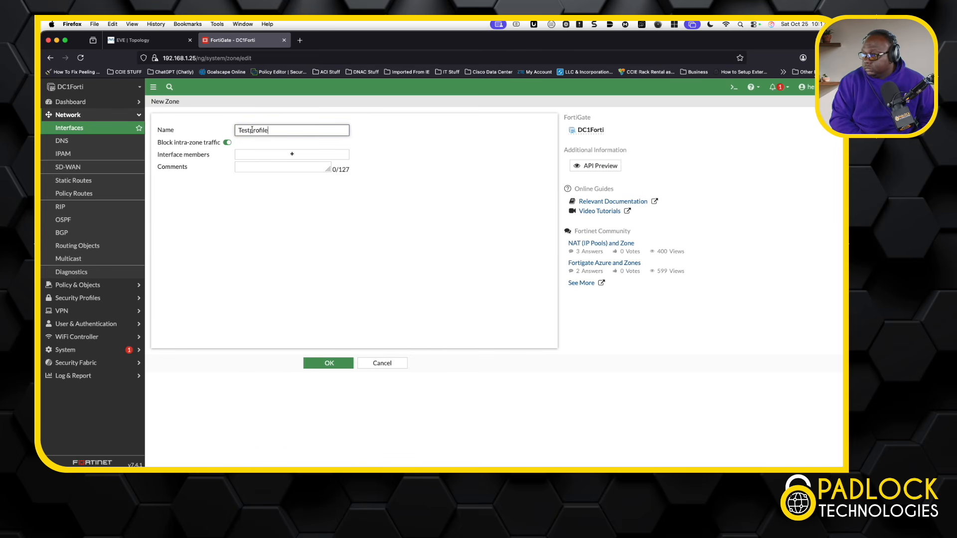
left_click(329, 363)
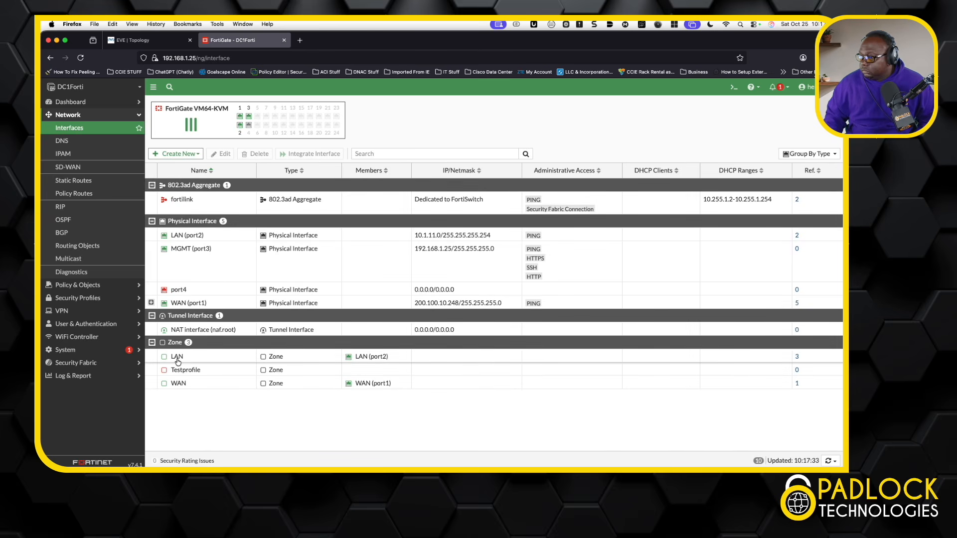
Delete the Testprofile zone from the interface list and confirm the deletion.
mouse_move(175, 371)
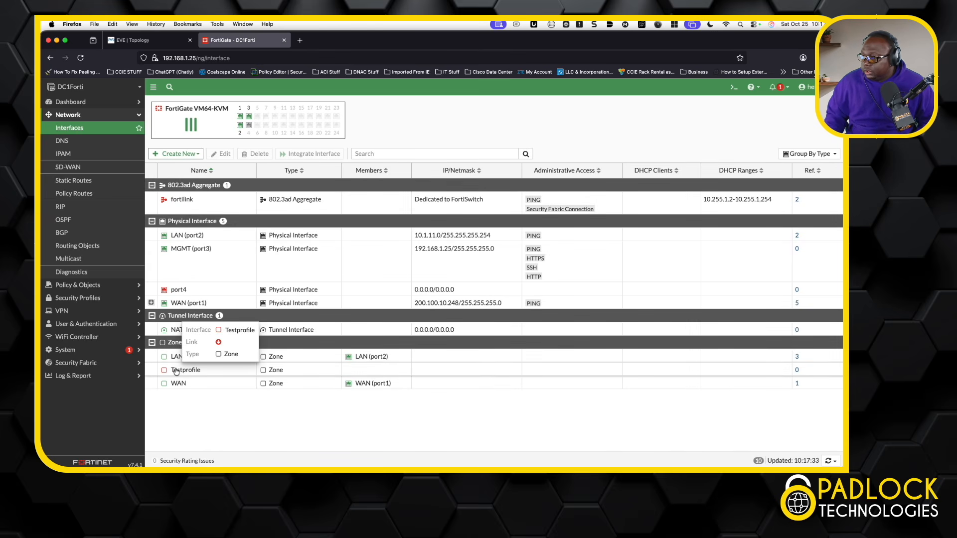
left_click(176, 371)
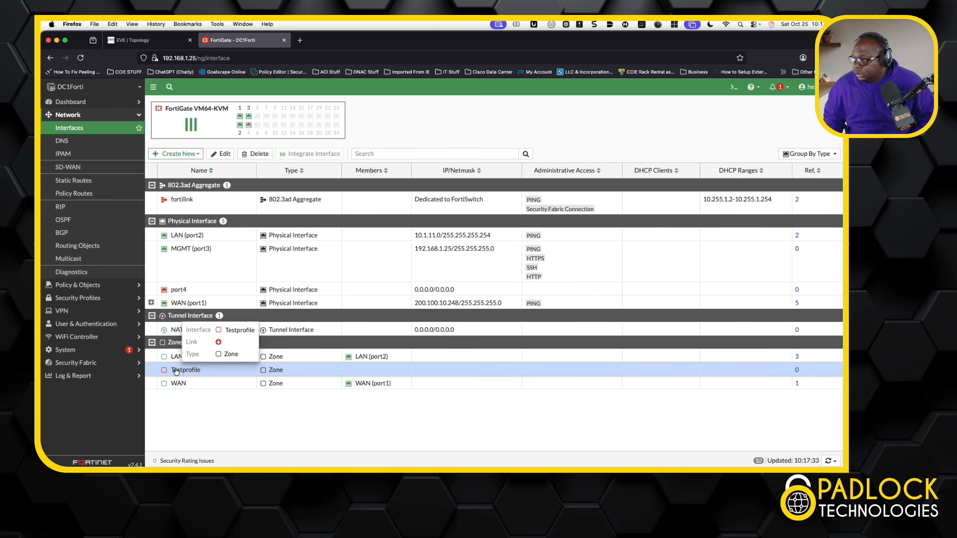
left_click(260, 154)
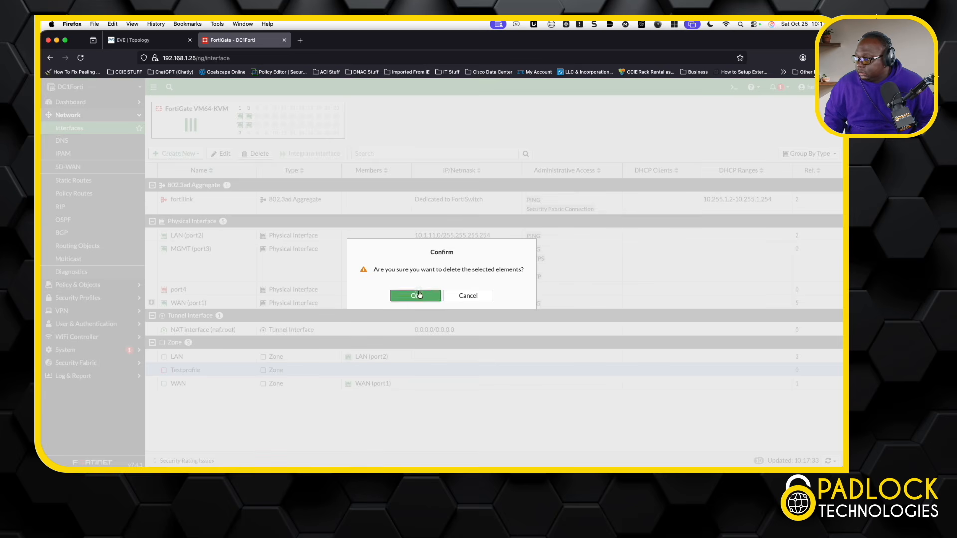
left_click(416, 296)
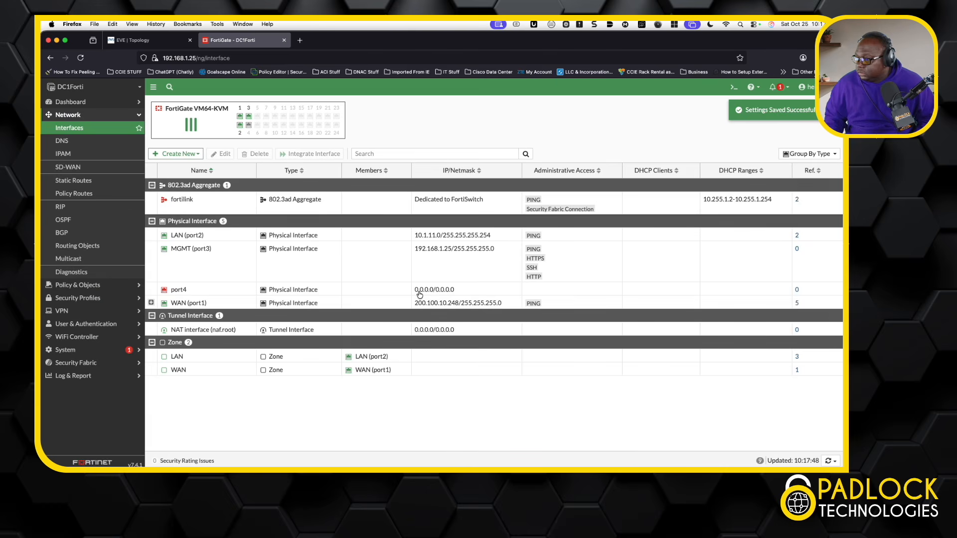
Reopen the Helpdesk admin profile and examine its permissions for every access control category.
left_click(96, 349)
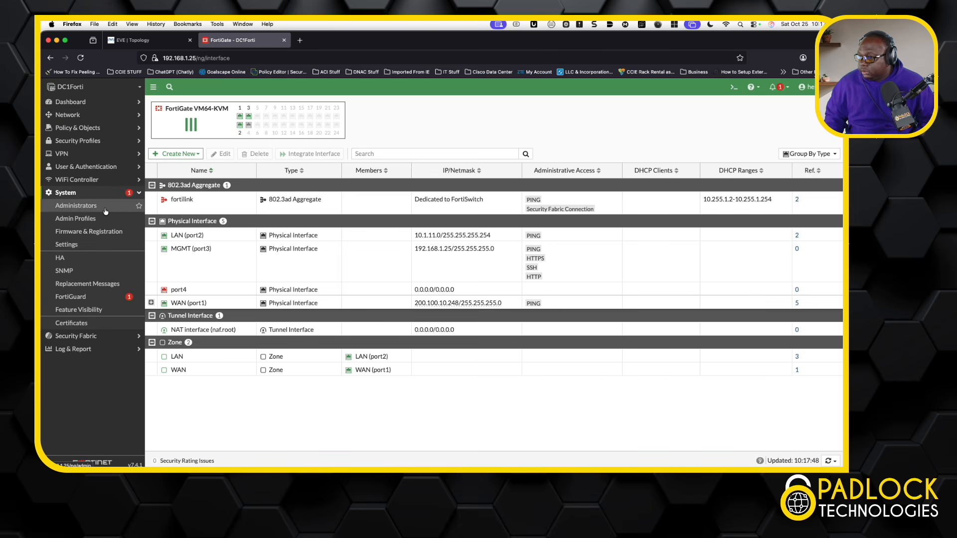
left_click(77, 219)
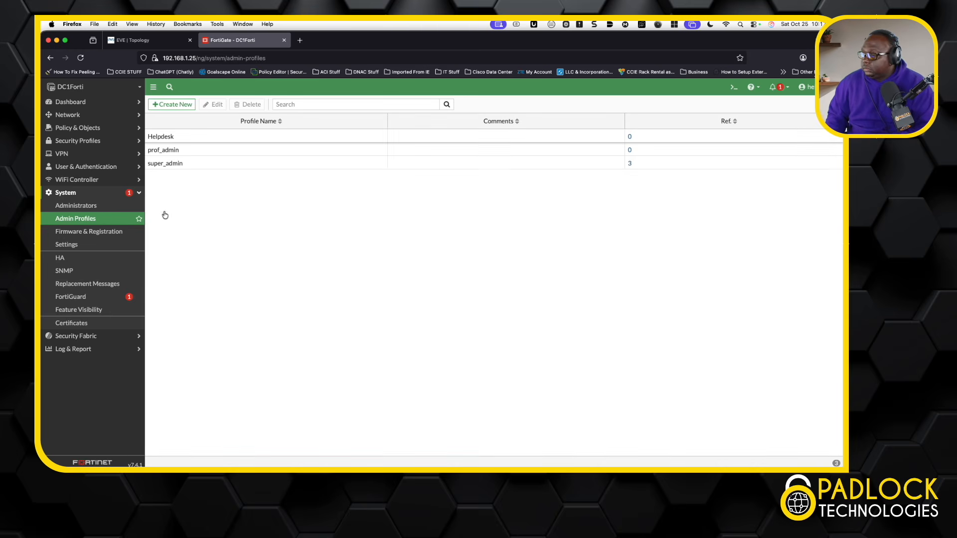
double_click(213, 138)
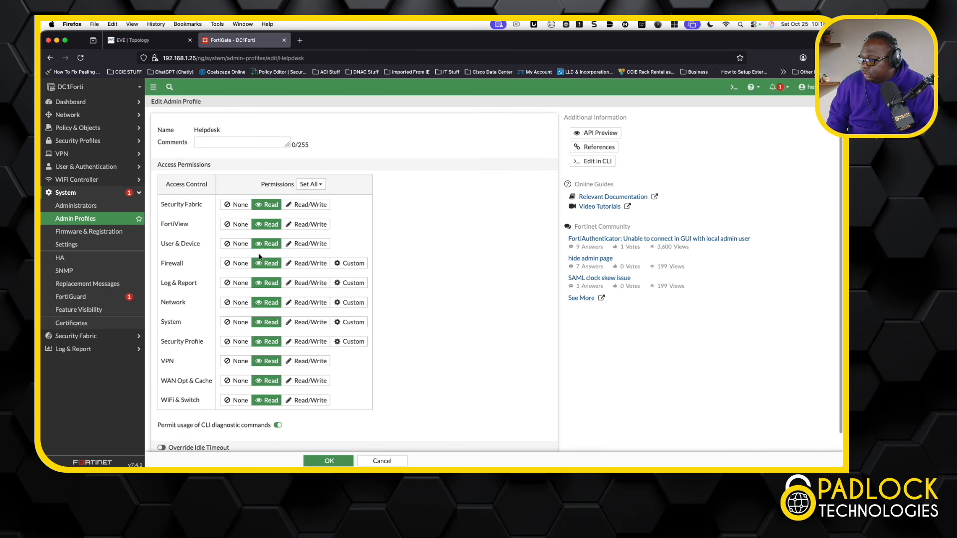
scroll(258, 335, "down", 1)
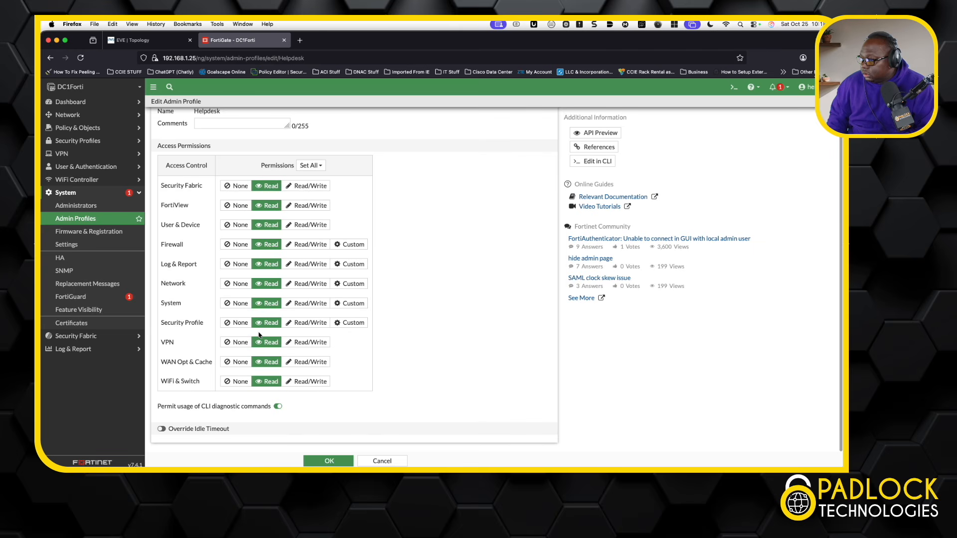
scroll(259, 335, "up", 1)
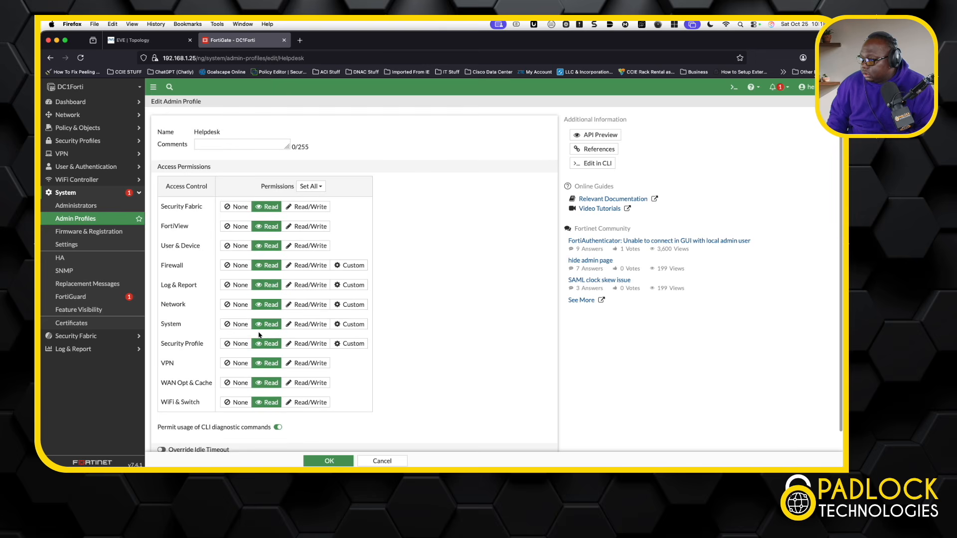
scroll(258, 335, "down", 1)
left_click_drag(259, 335, 128, 465)
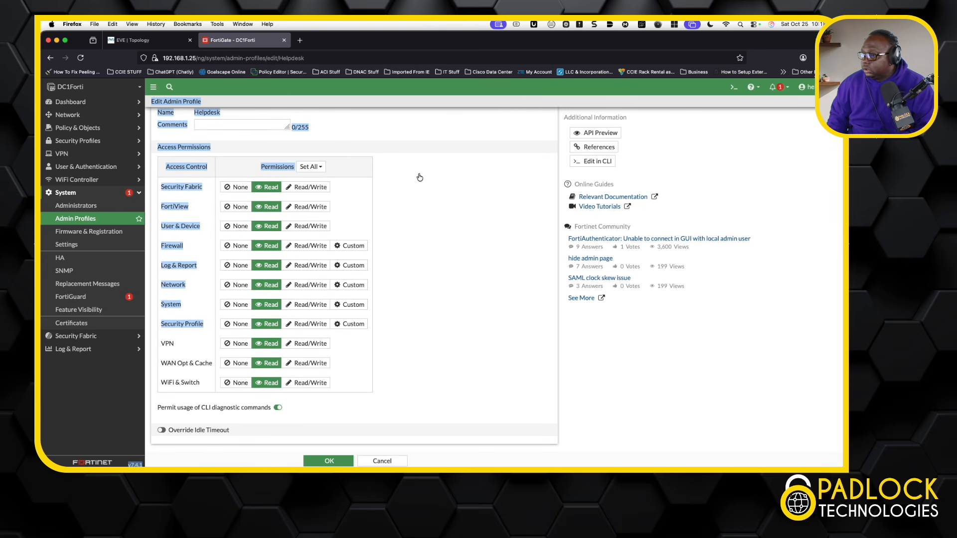
Switch to the ISE remote desktop session and check the authorization policy applied to help.desk in the TACACS live logs.
left_click(149, 40)
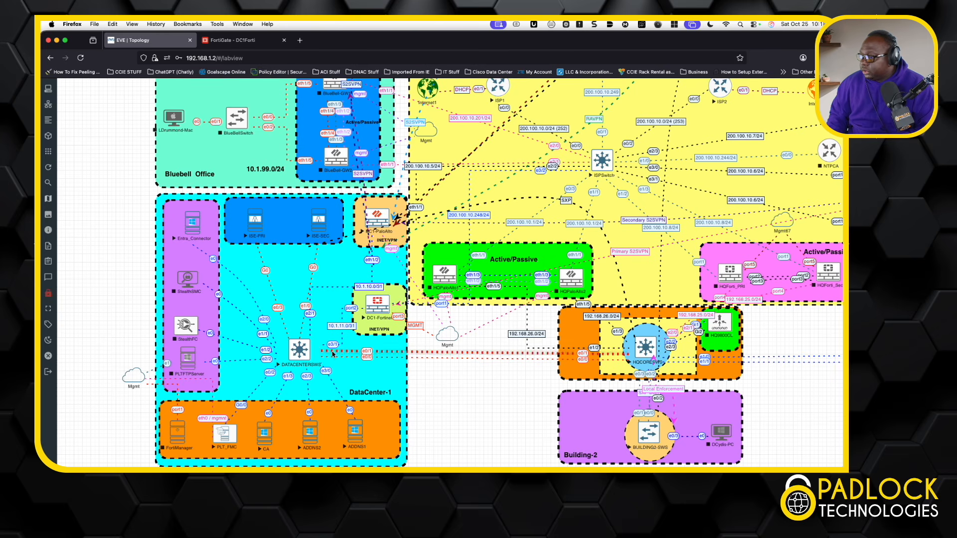
left_click(266, 431)
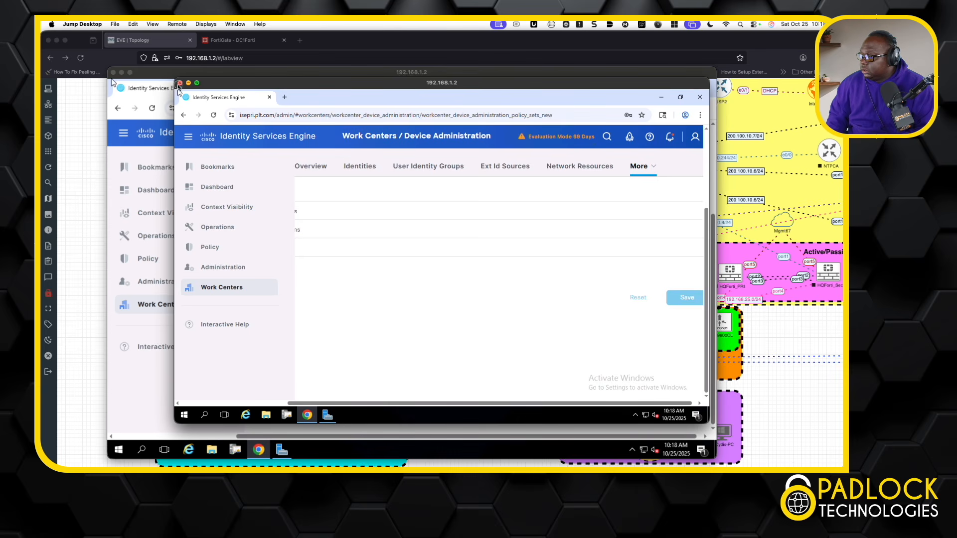
left_click(179, 84)
mouse_move(218, 166)
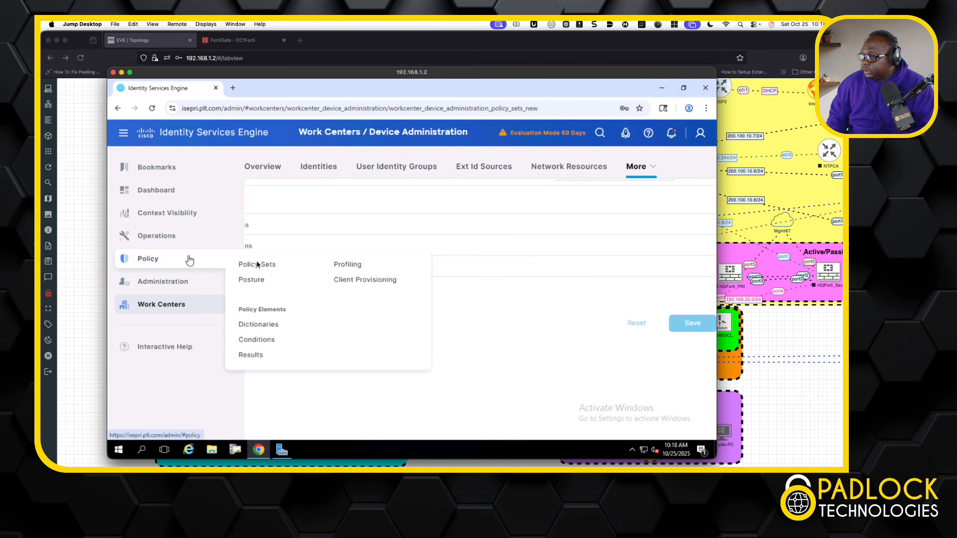
mouse_move(184, 234)
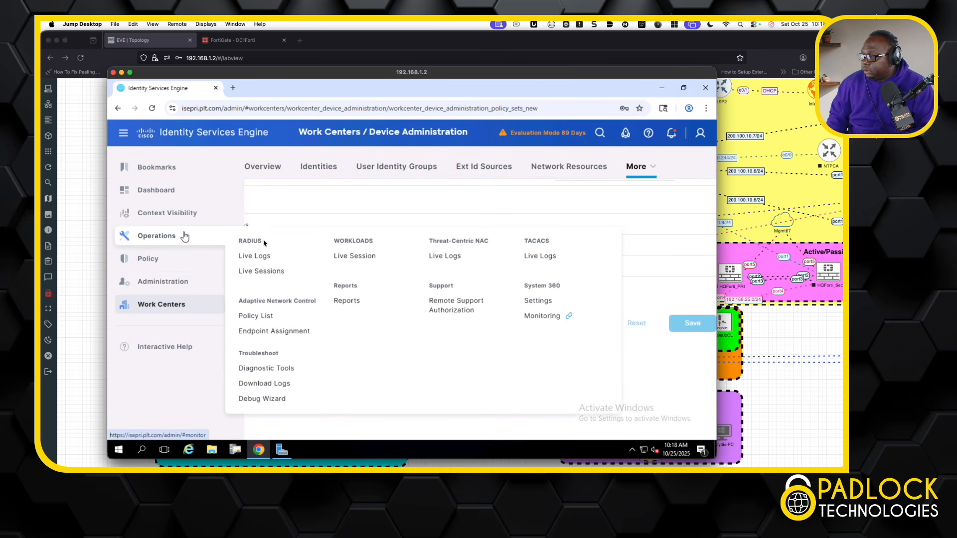
left_click(543, 262)
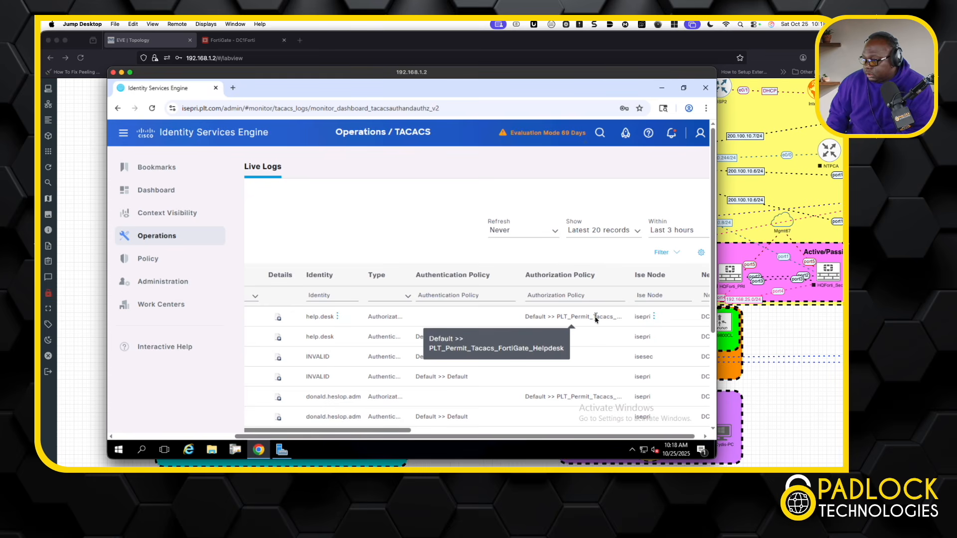
Open the Forti_Helpdesk_Profile TACACS profile in the device administration policy elements and examine its service and admin_prof custom attributes.
mouse_move(160, 282)
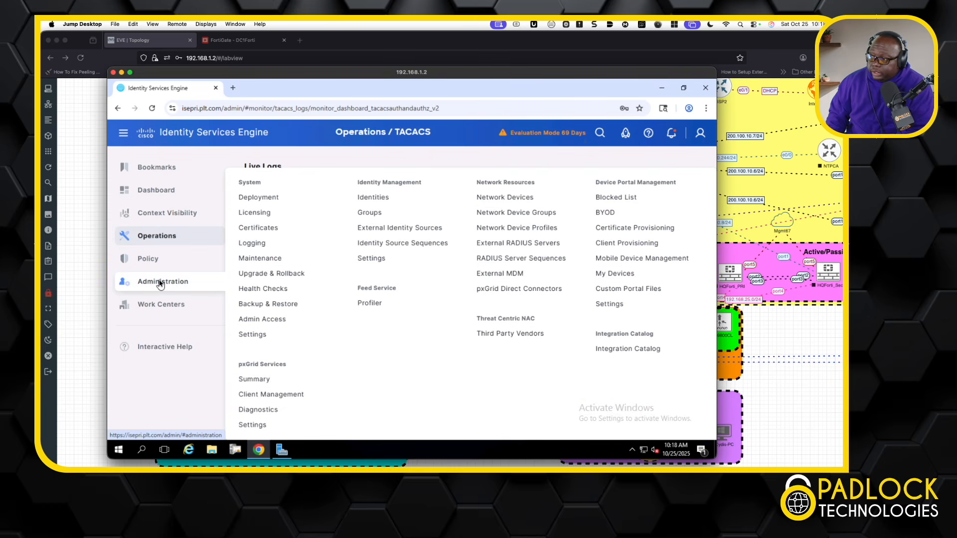
mouse_move(160, 306)
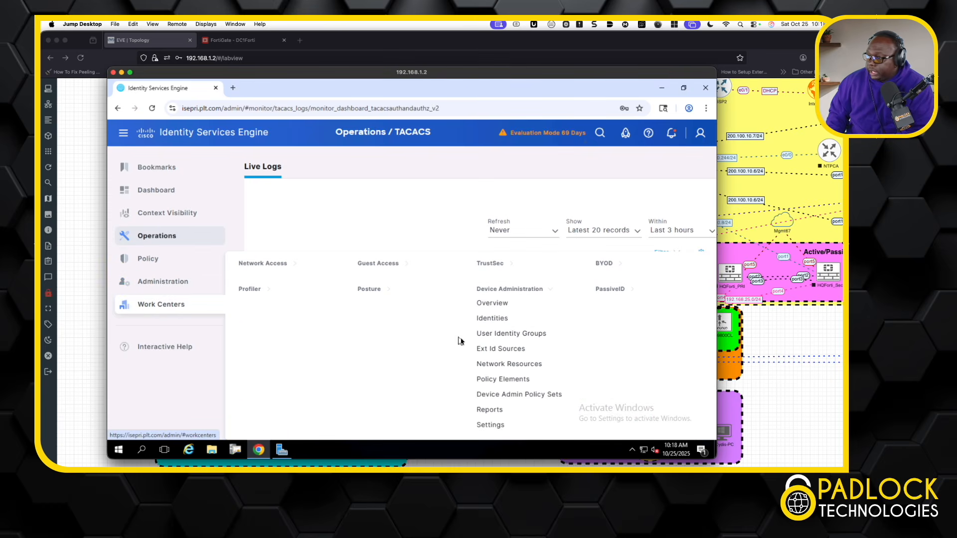
left_click(519, 381)
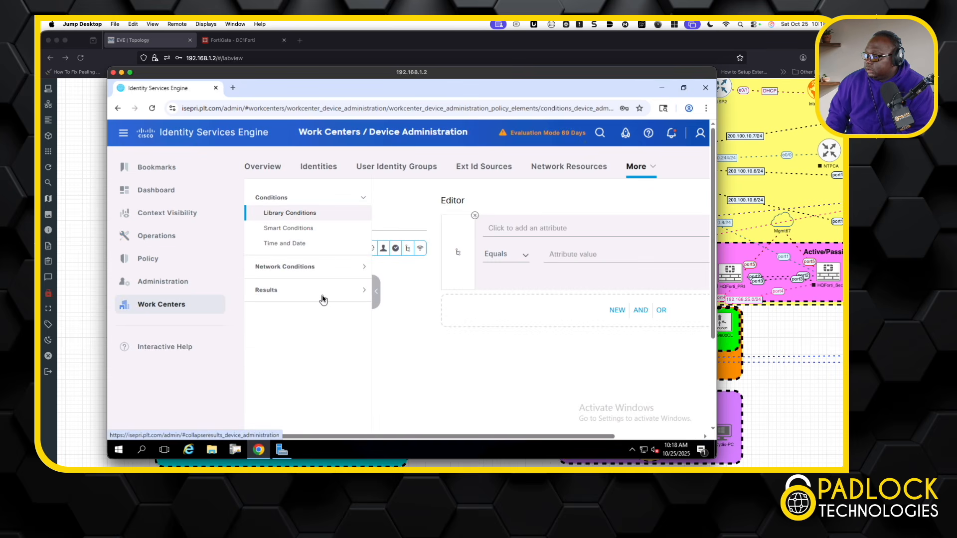
left_click(344, 299)
left_click(331, 290)
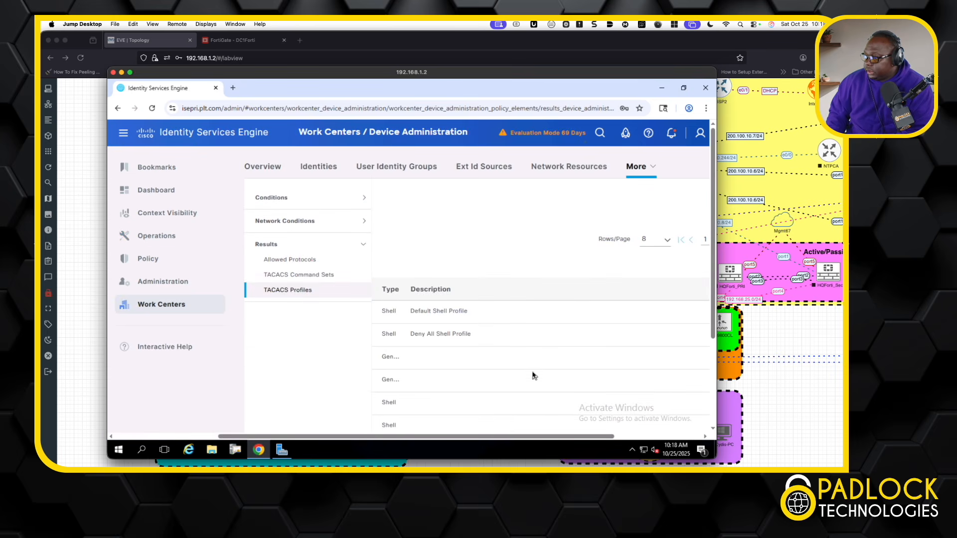
scroll(533, 375, "down", 1)
left_click_drag(495, 437, 367, 417)
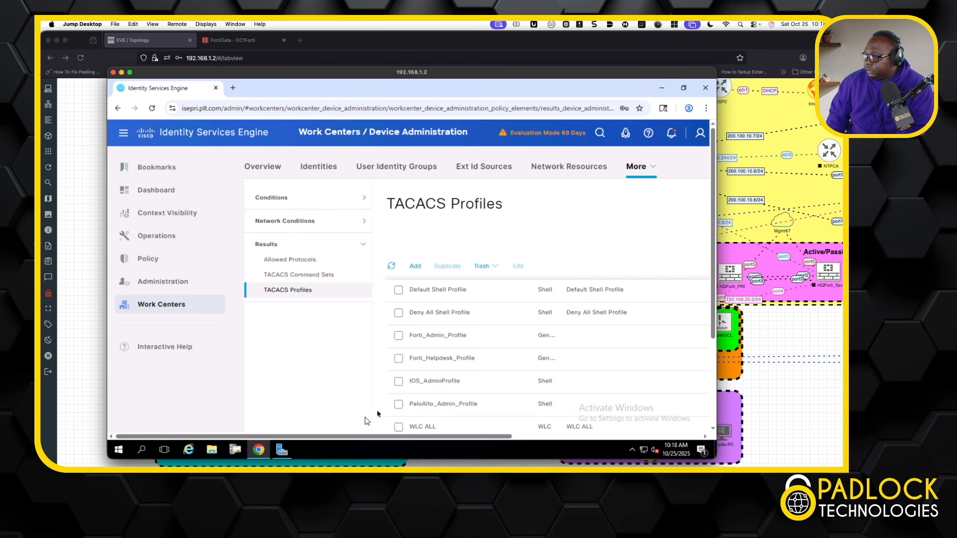
left_click(399, 359)
left_click(519, 267)
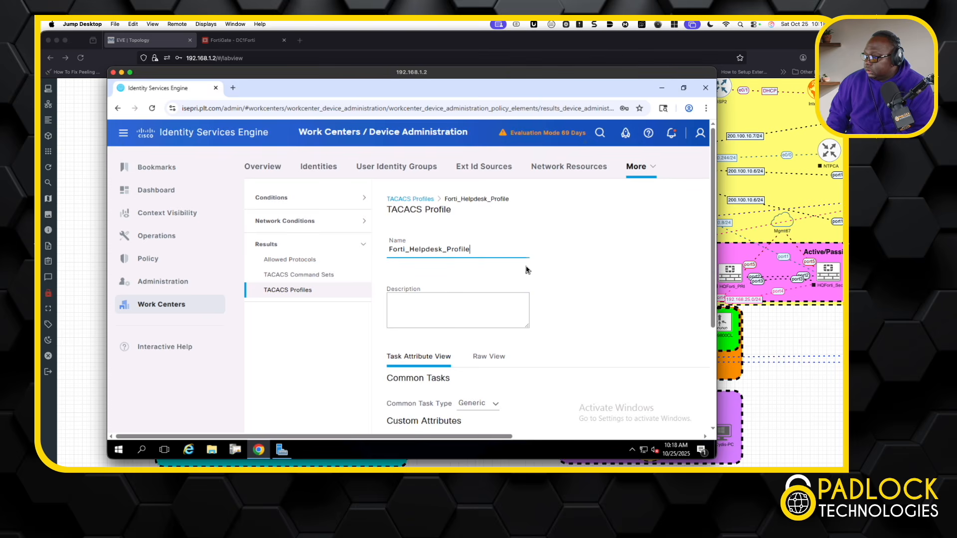
scroll(578, 361, "down", 3)
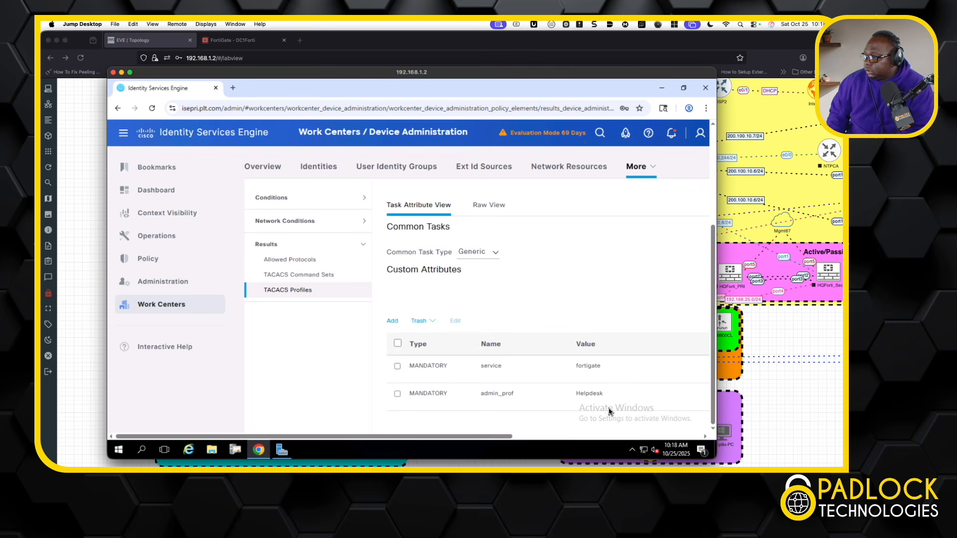
left_click_drag(491, 439, 537, 439)
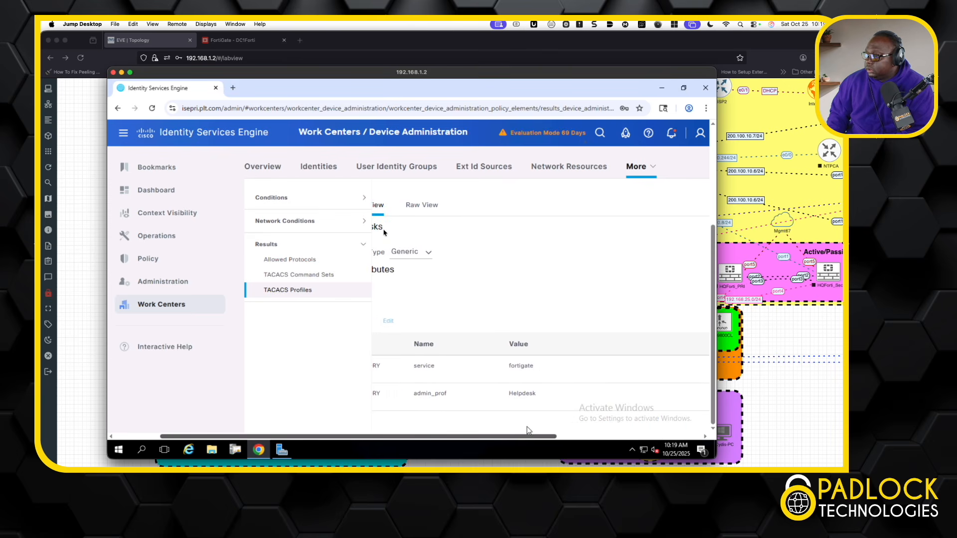
Switch back to the FortiGate, set every access permission of the Helpdesk admin profile to None, and save it.
left_click(248, 44)
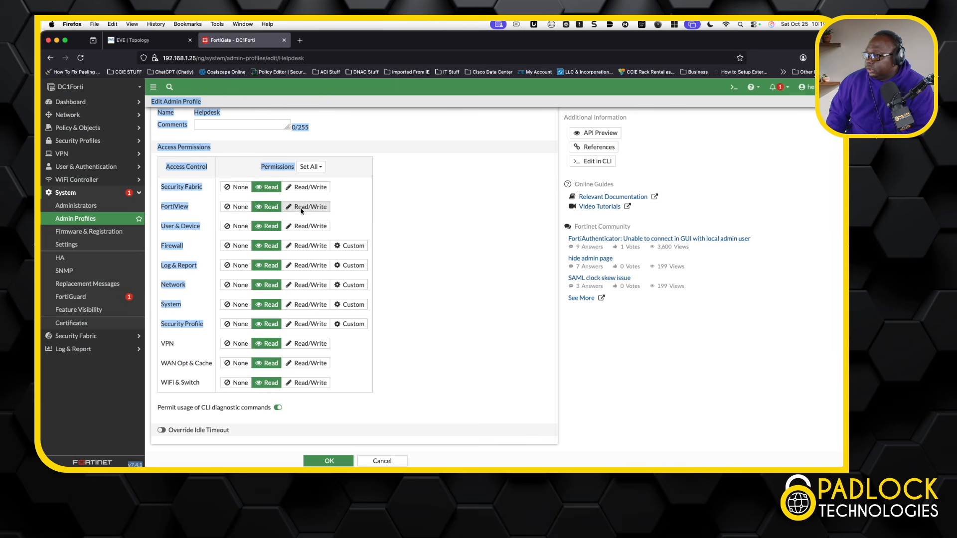
left_click(441, 237)
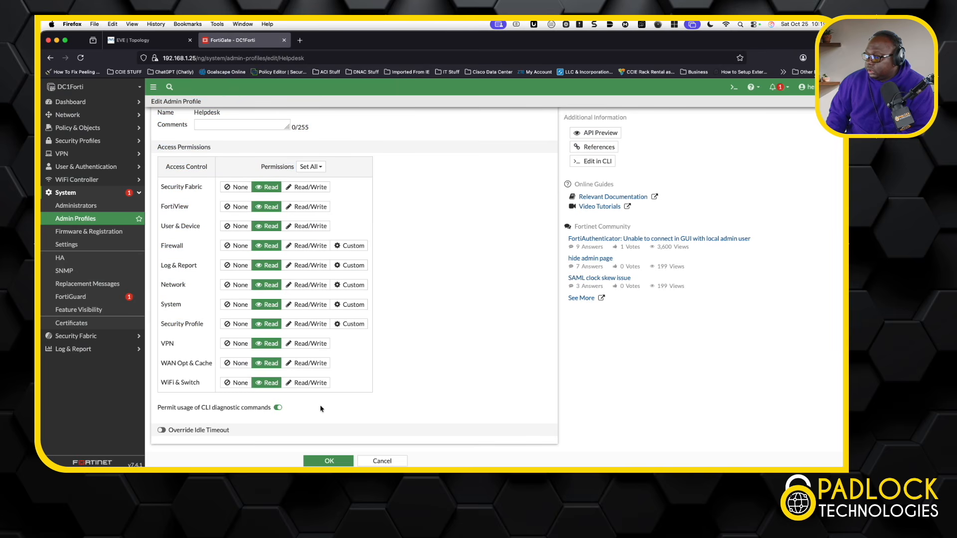
left_click(311, 167)
left_click(309, 180)
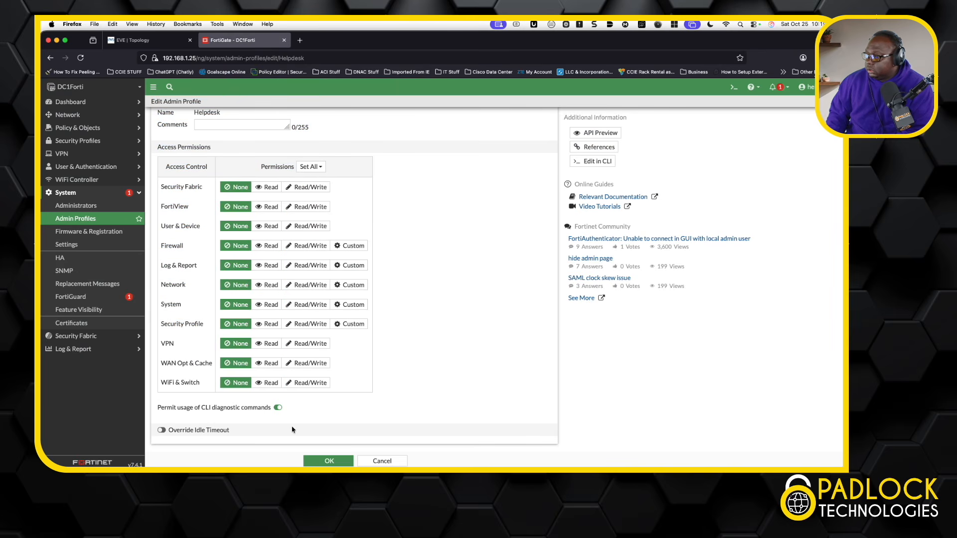
left_click(327, 461)
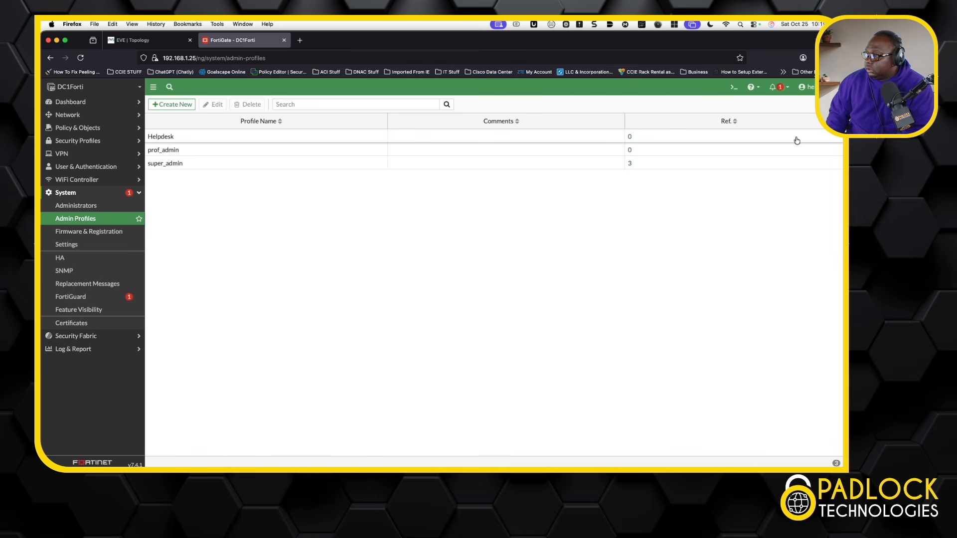
Log out of the FortiGate and log back in as help.desk with the account password, without saving the credentials in the browser.
left_click(805, 86)
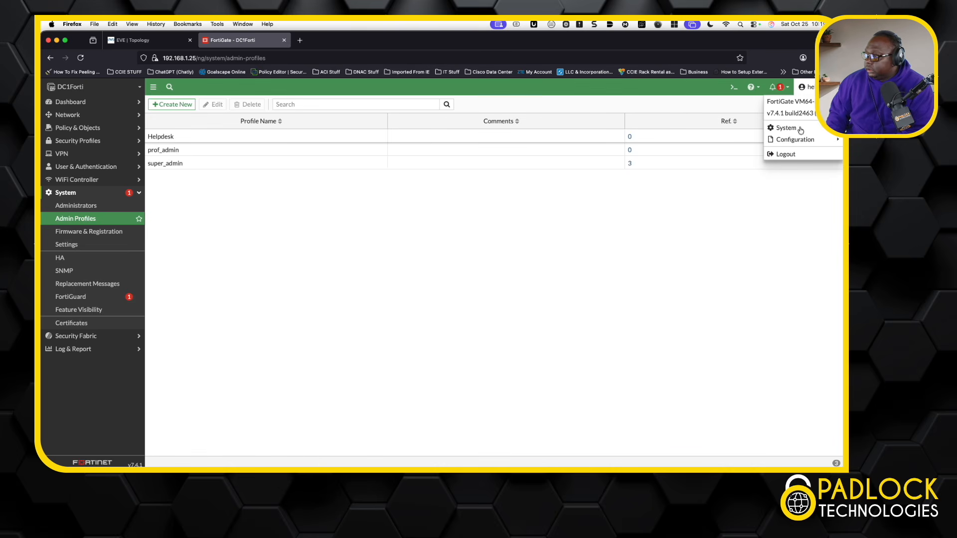
left_click(791, 153)
left_click(441, 262)
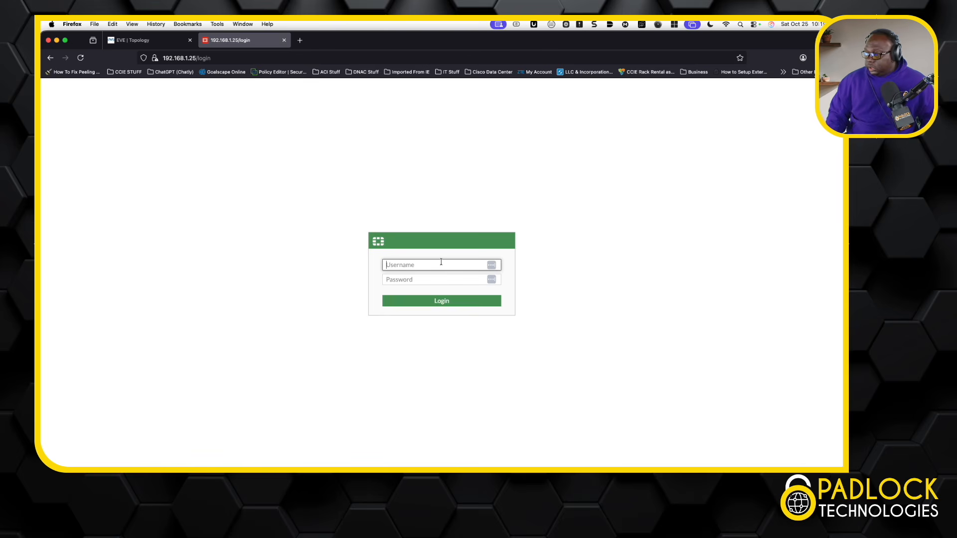
type("help.desk")
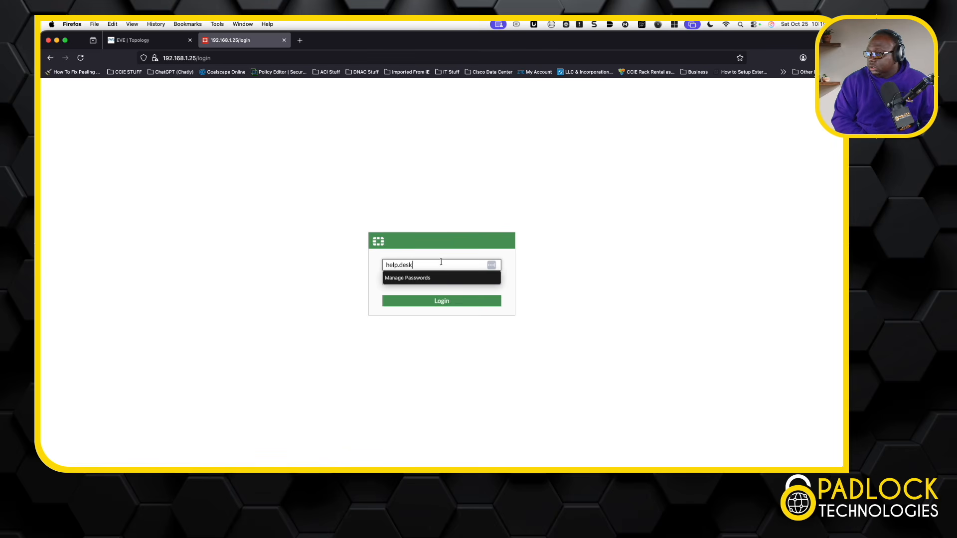
key("Tab")
type("••")
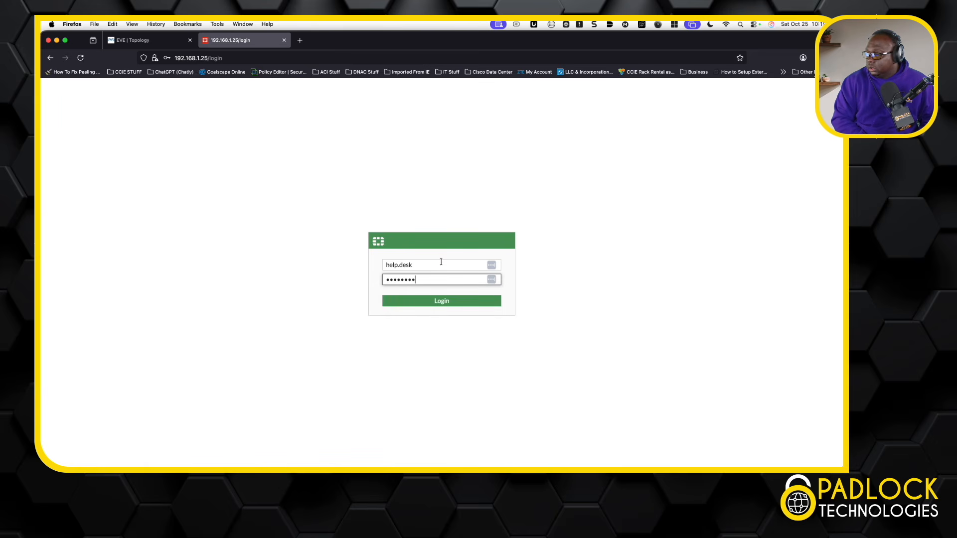
type("••••••••")
key("Return")
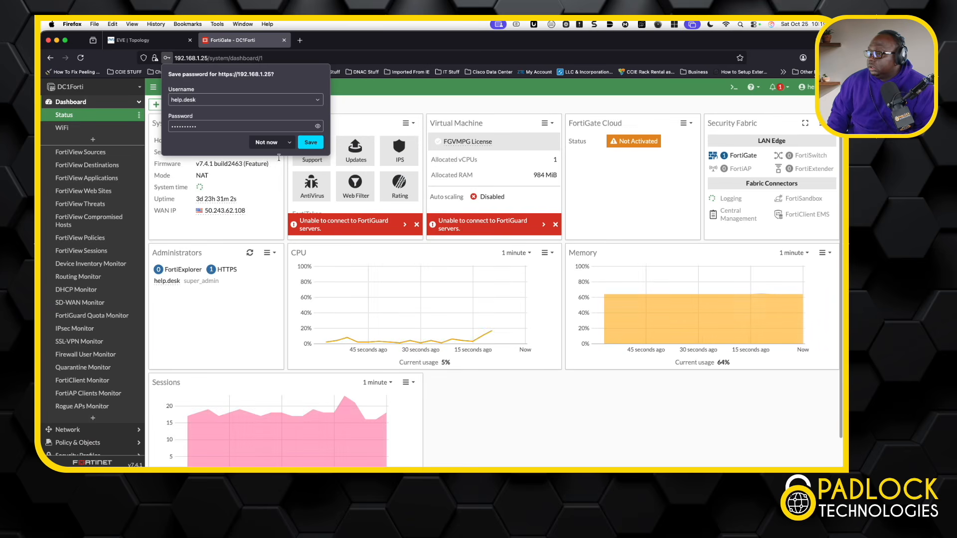
left_click(267, 143)
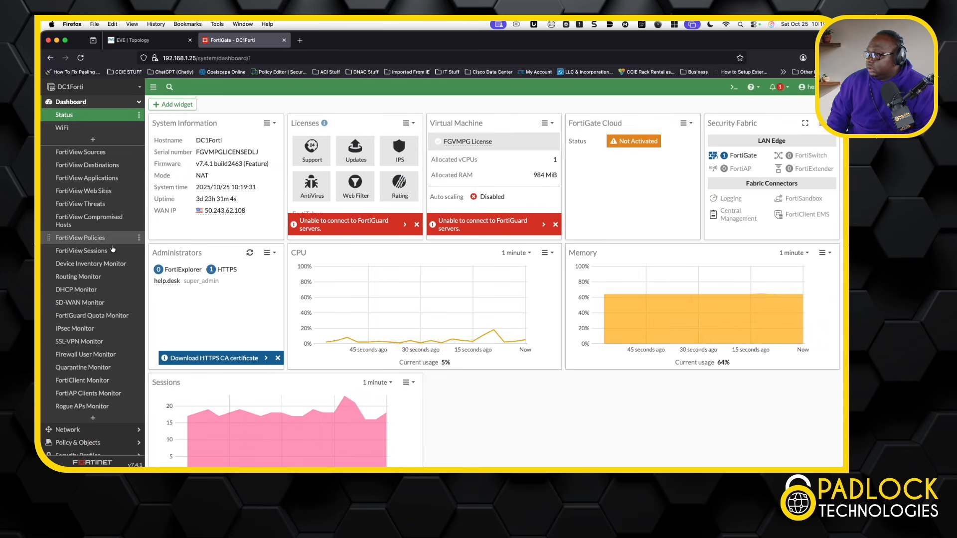
Check which configuration areas help.desk can reach, including the network interfaces list and the User & Authentication and System sections.
scroll(103, 316, "down", 4)
scroll(104, 314, "up", 2)
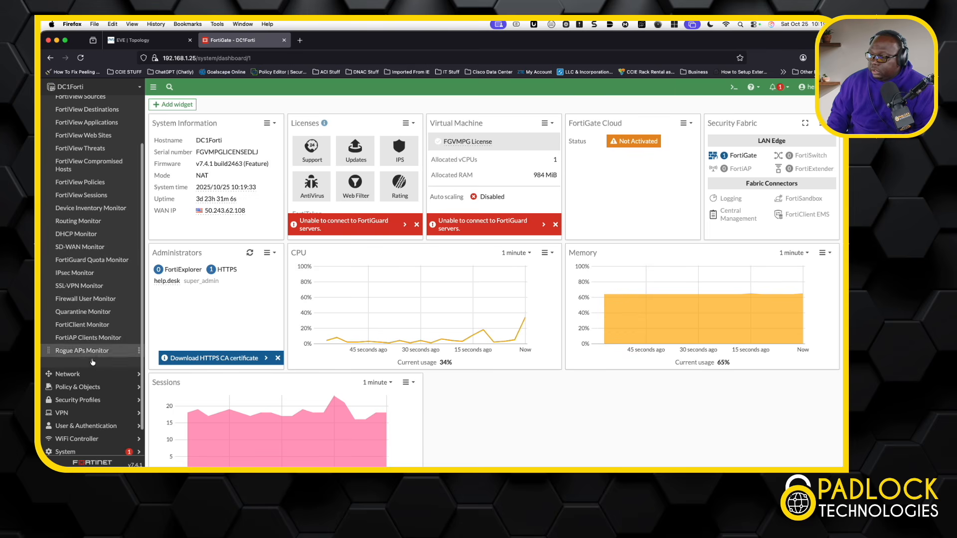
left_click(89, 373)
left_click(69, 128)
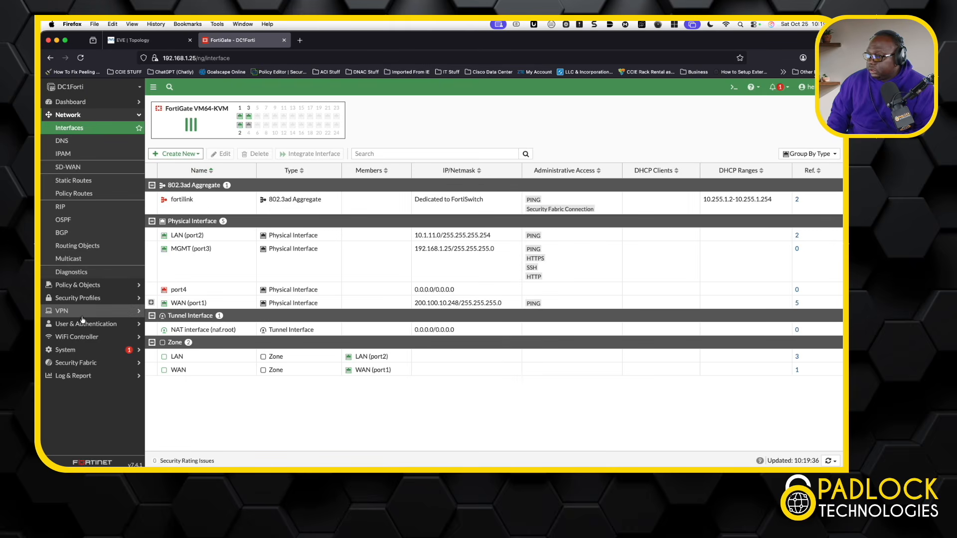
left_click(85, 327)
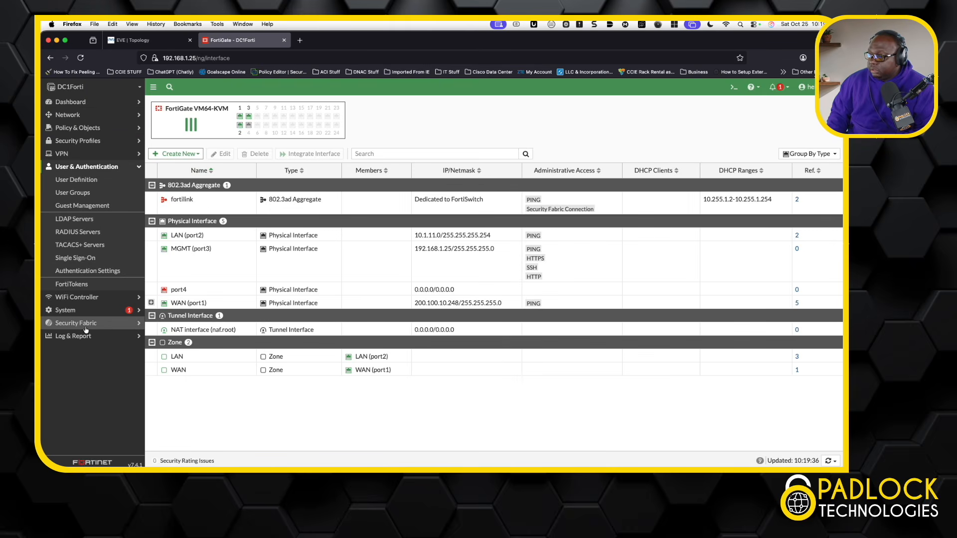
left_click(93, 311)
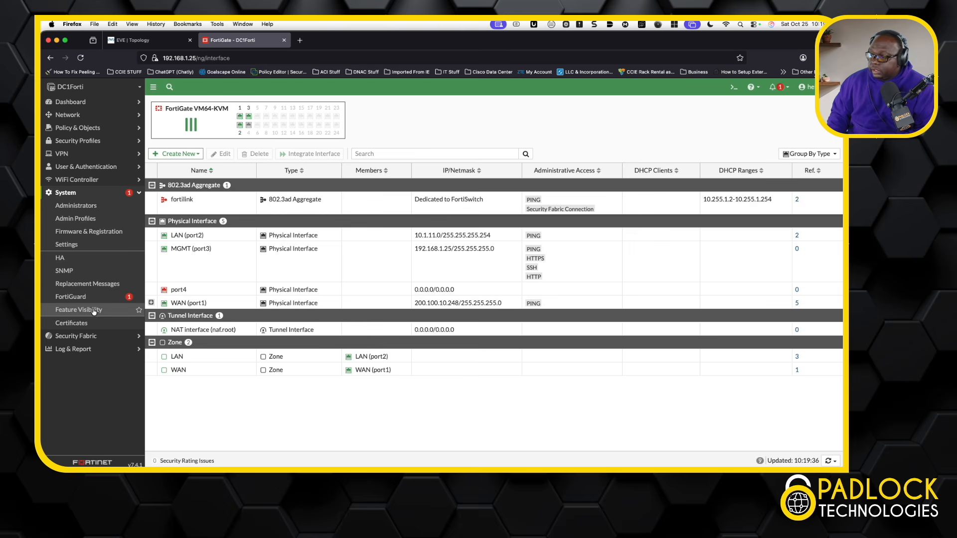
Set every access permission of the Helpdesk admin profile to Read and save the profile.
left_click(86, 220)
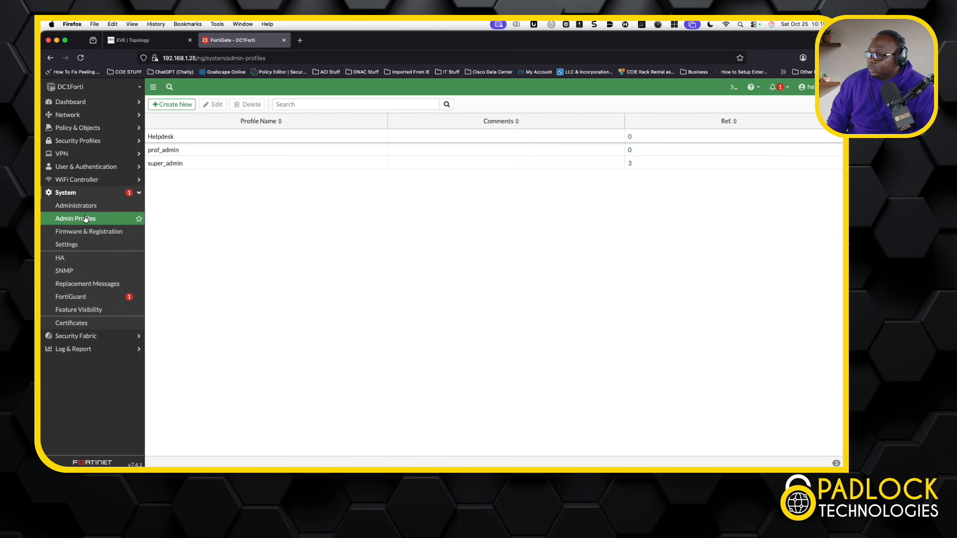
left_click(179, 137)
double_click(179, 137)
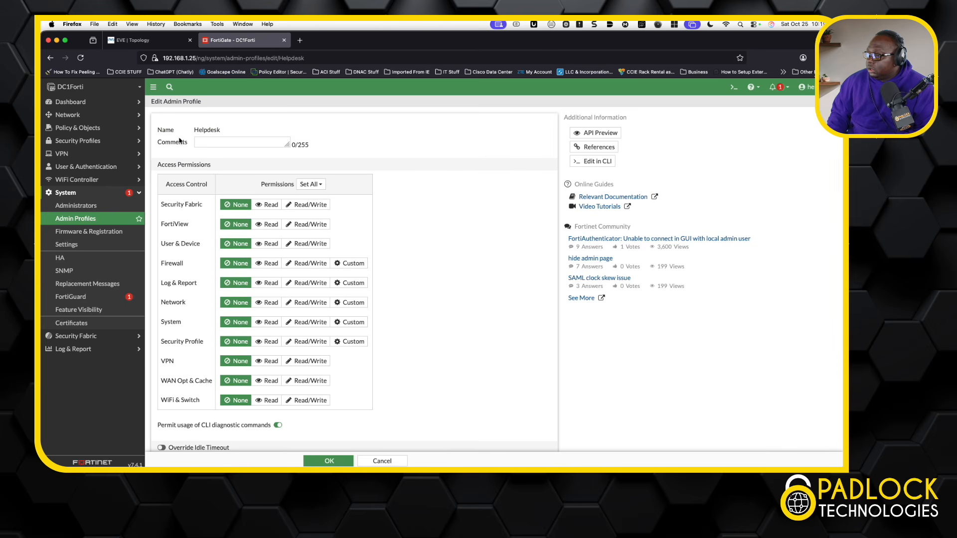
left_click(310, 184)
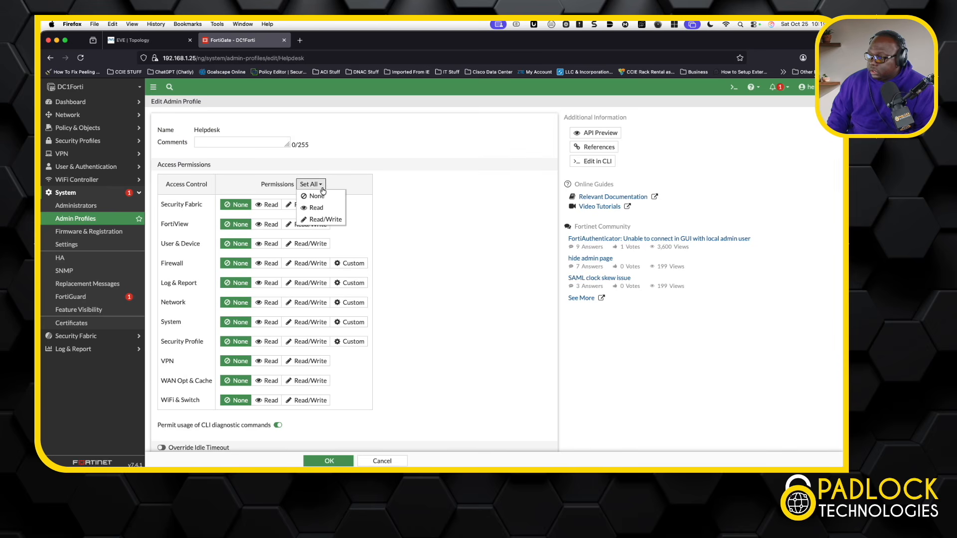
left_click(315, 206)
scroll(403, 272, "down", 2)
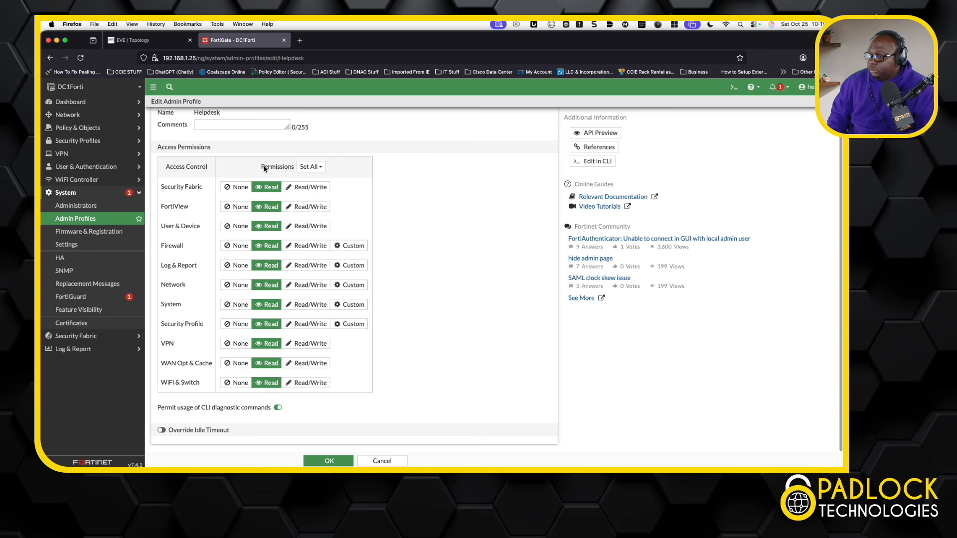
scroll(264, 169, "up", 2)
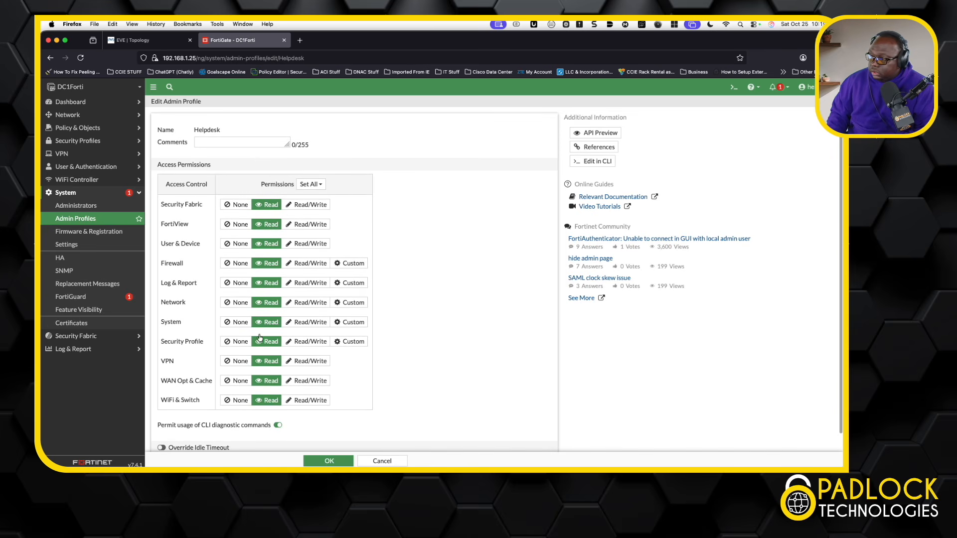
left_click(319, 461)
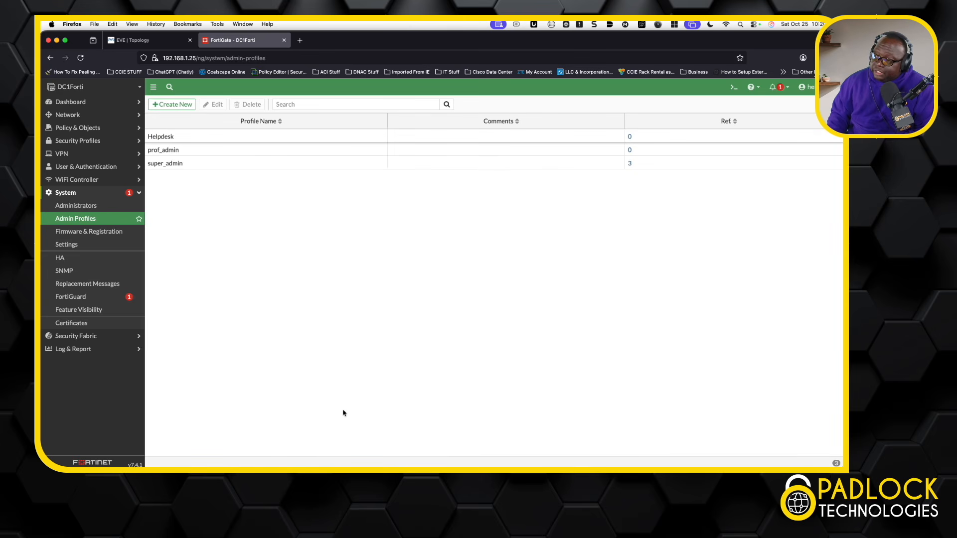
View the objects that reference the super_admin profile.
left_click(631, 164)
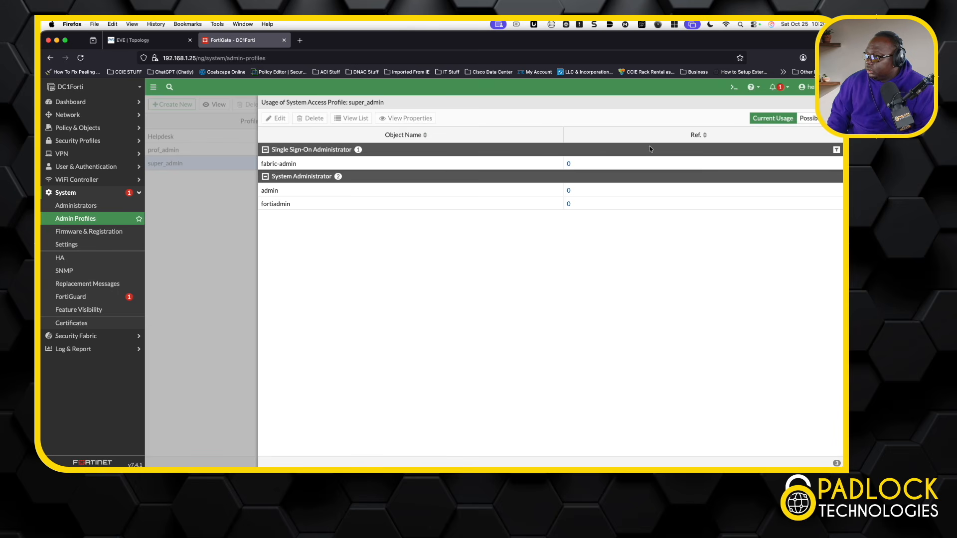
View the object types that can possibly reference the super_admin profile, and close the usage view.
left_click(809, 119)
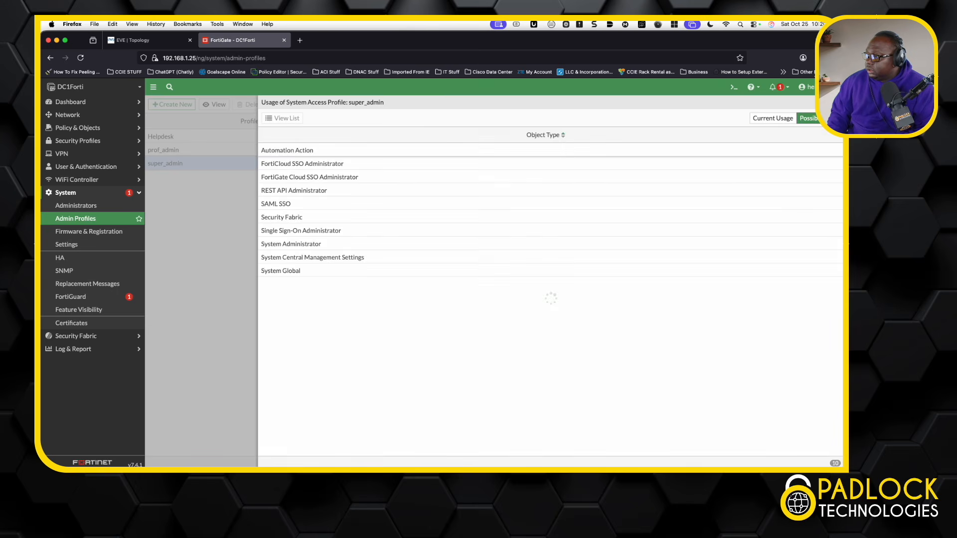
left_click(836, 102)
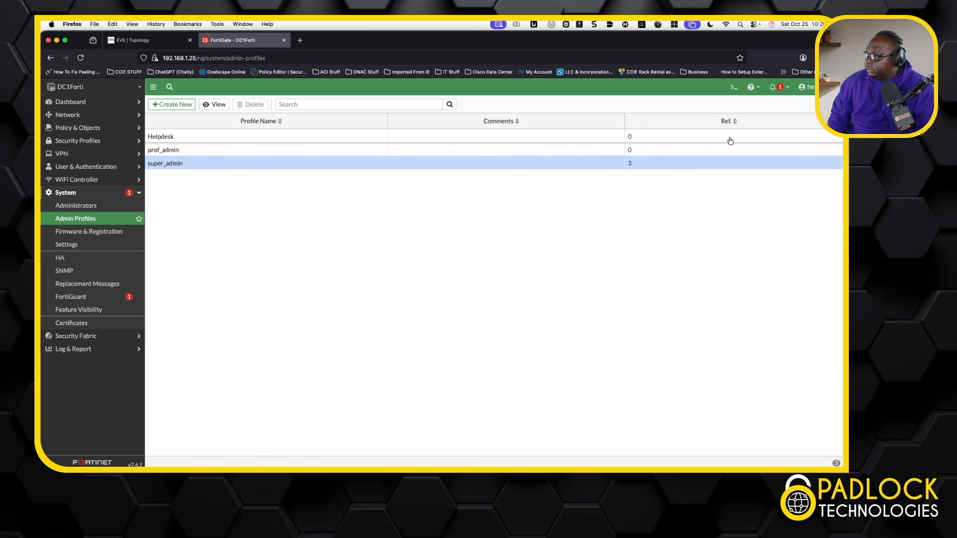
left_click(806, 87)
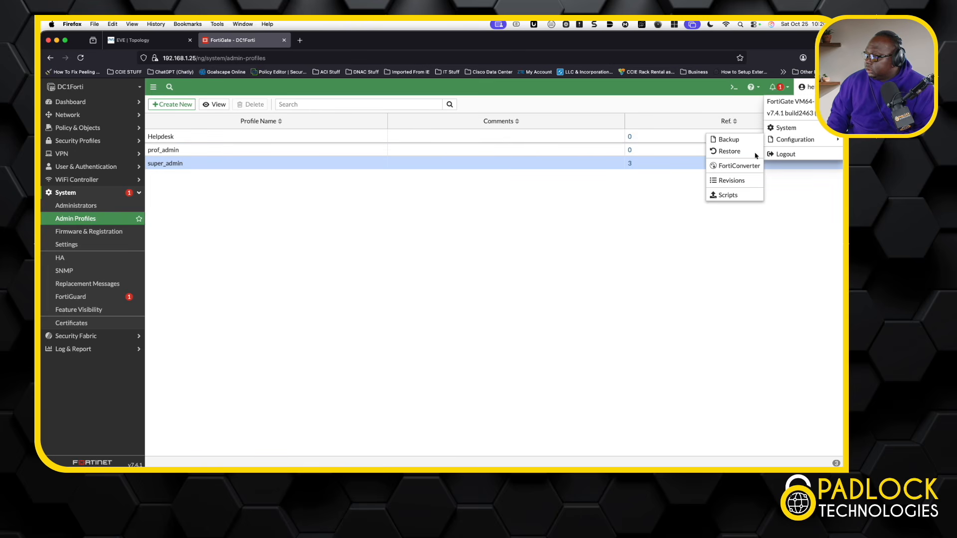
Inspect the remote server assigned to the TACACSGroup user group and leave the group without saving.
left_click(104, 166)
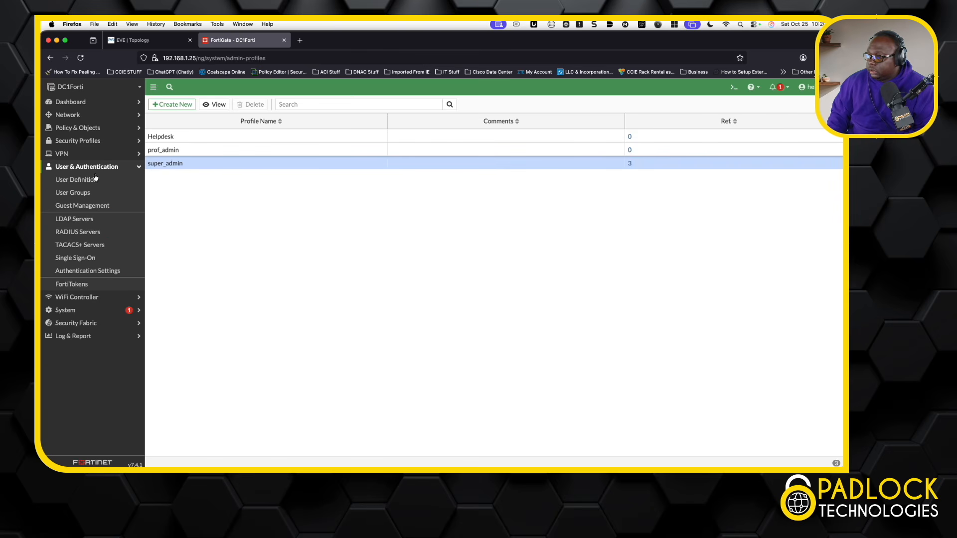
left_click(93, 194)
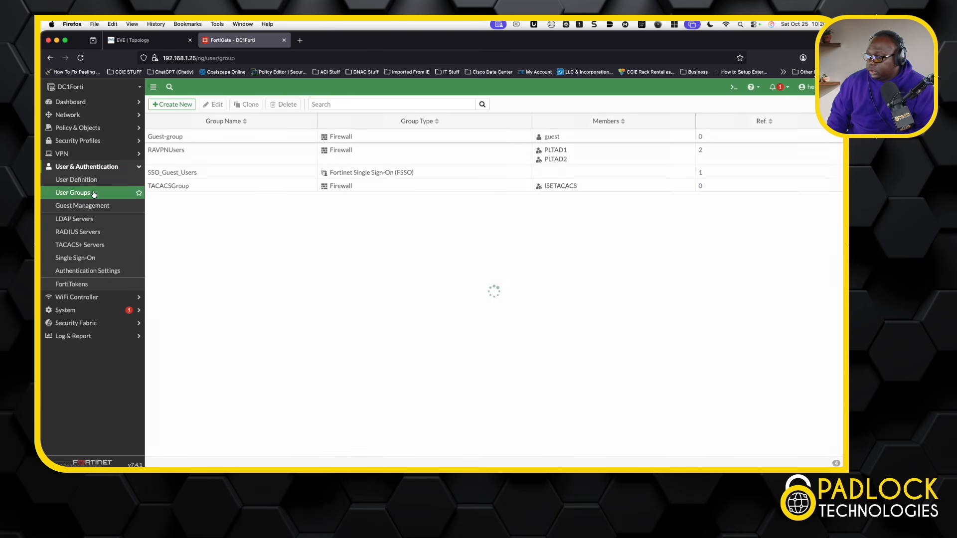
double_click(212, 191)
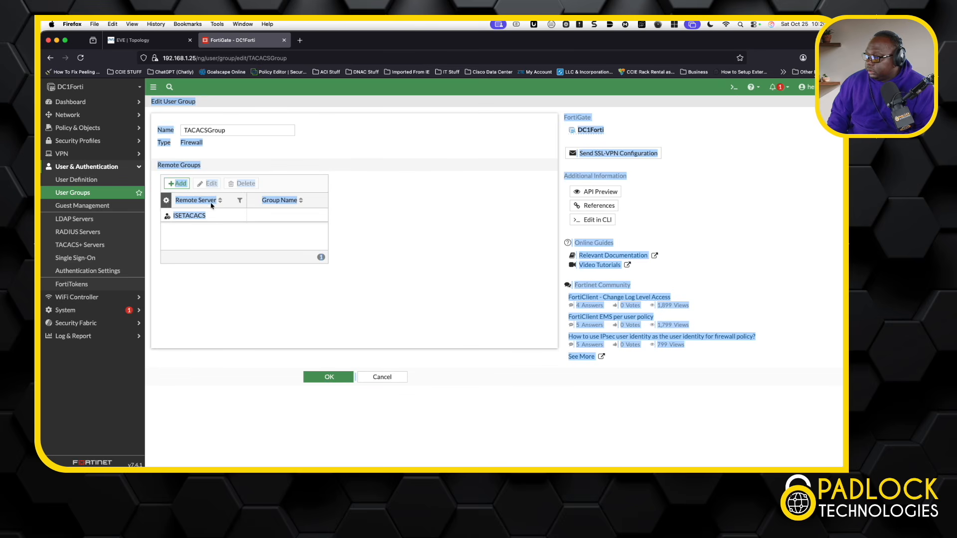
left_click(314, 324)
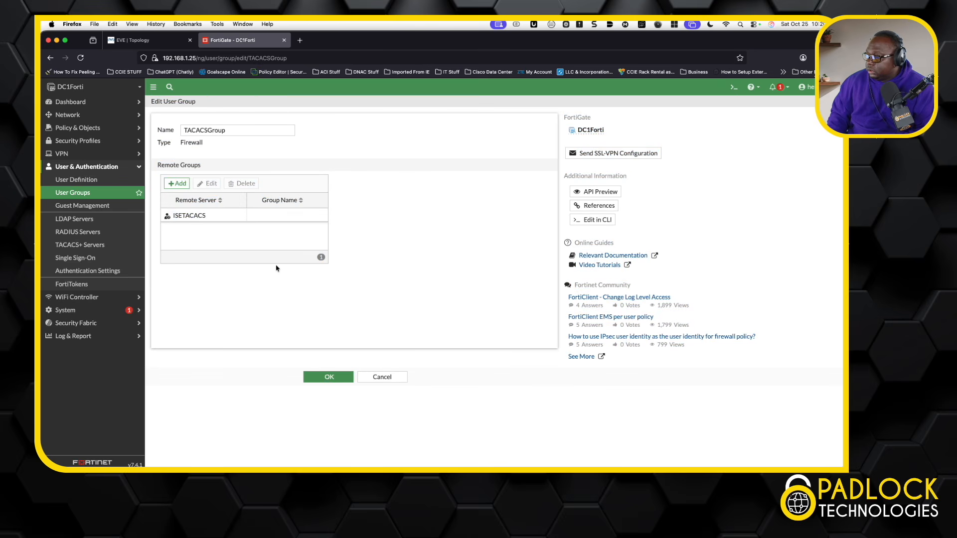
left_click(382, 377)
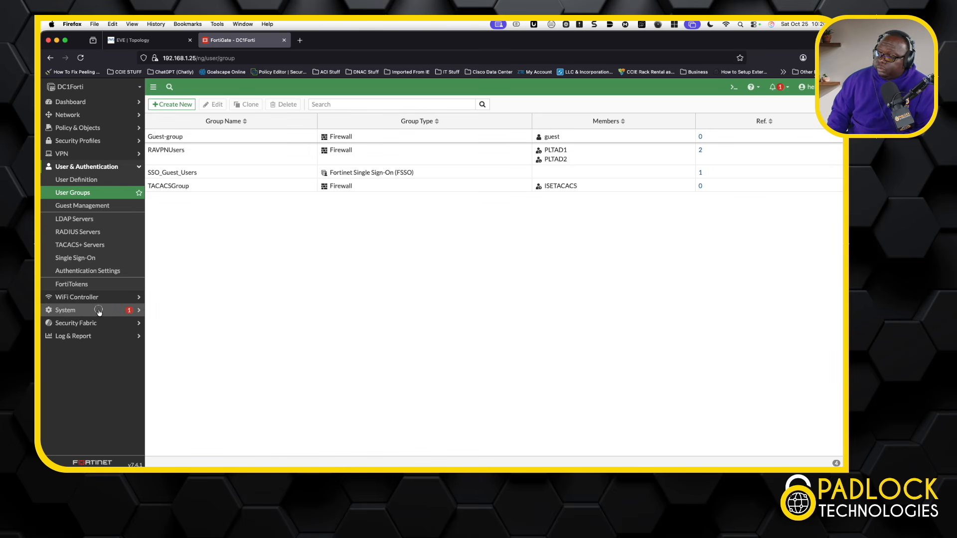
Review the access permissions of the prof_admin profile and of the Helpdesk profile.
left_click(103, 310)
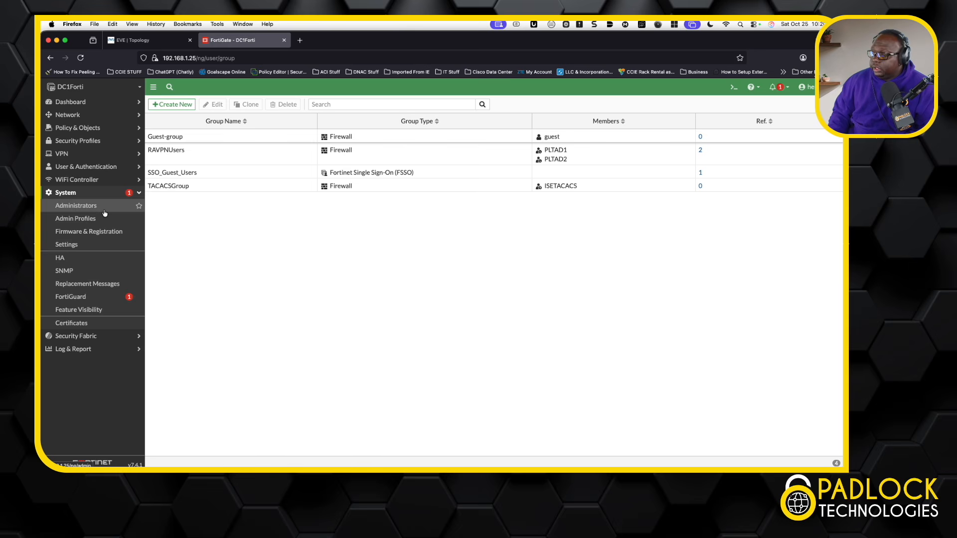
left_click(96, 220)
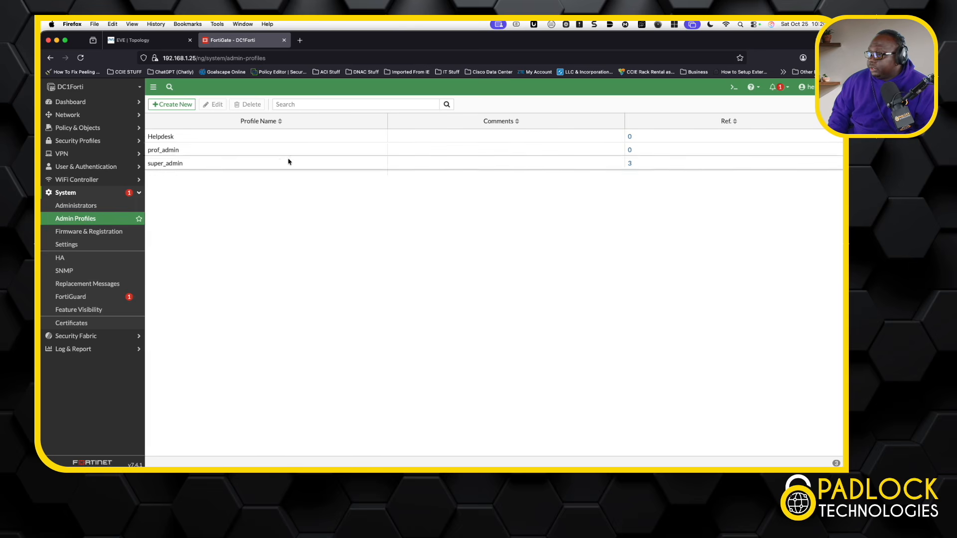
double_click(165, 150)
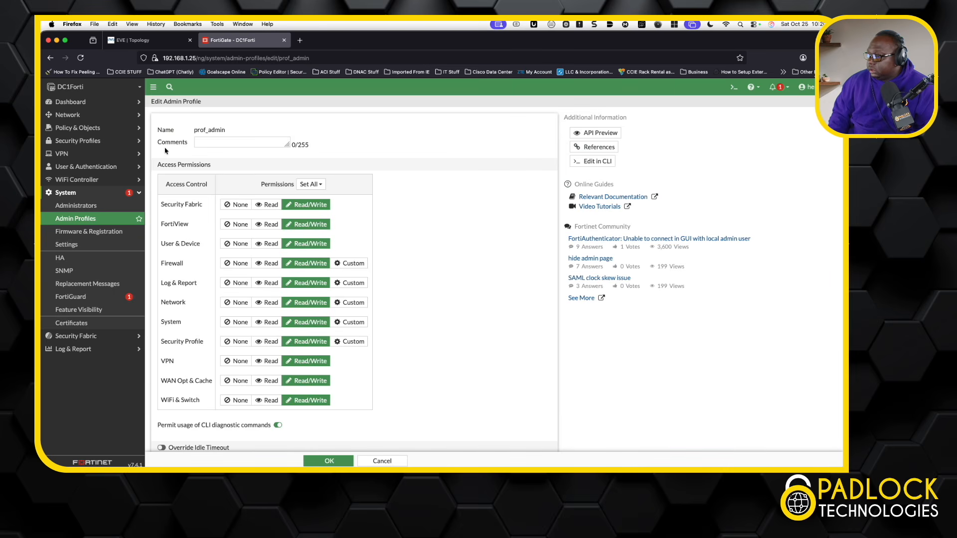
left_click(376, 458)
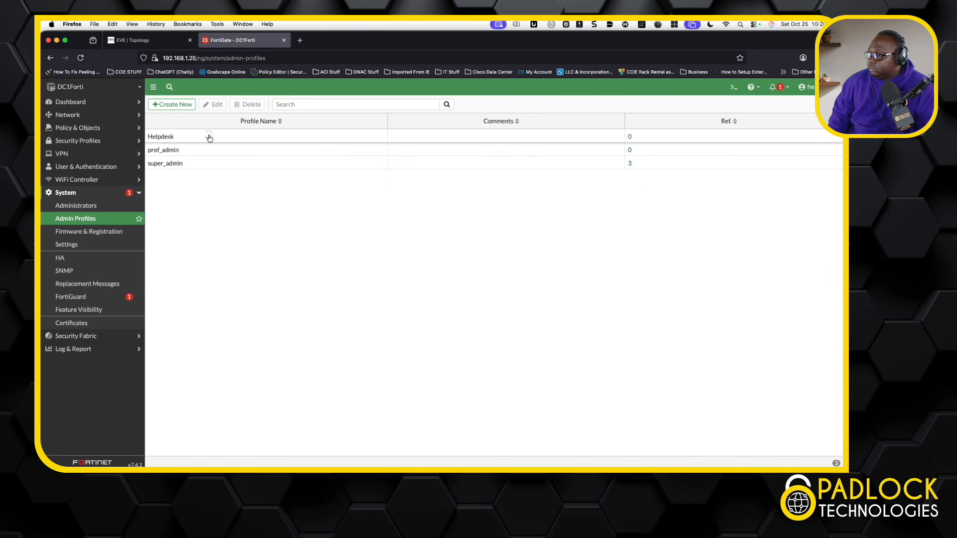
double_click(208, 136)
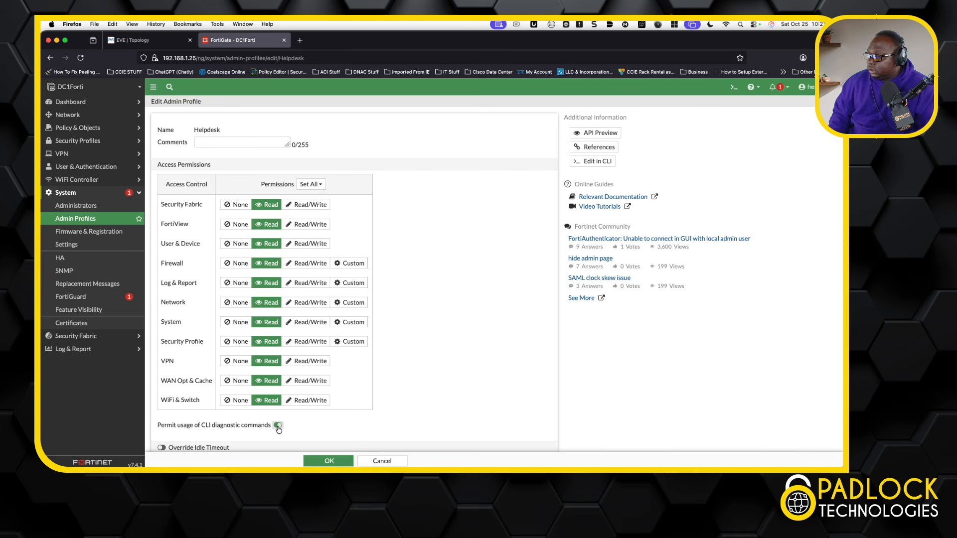
Open the CLI console and test configuration access by running config system interface.
left_click(734, 87)
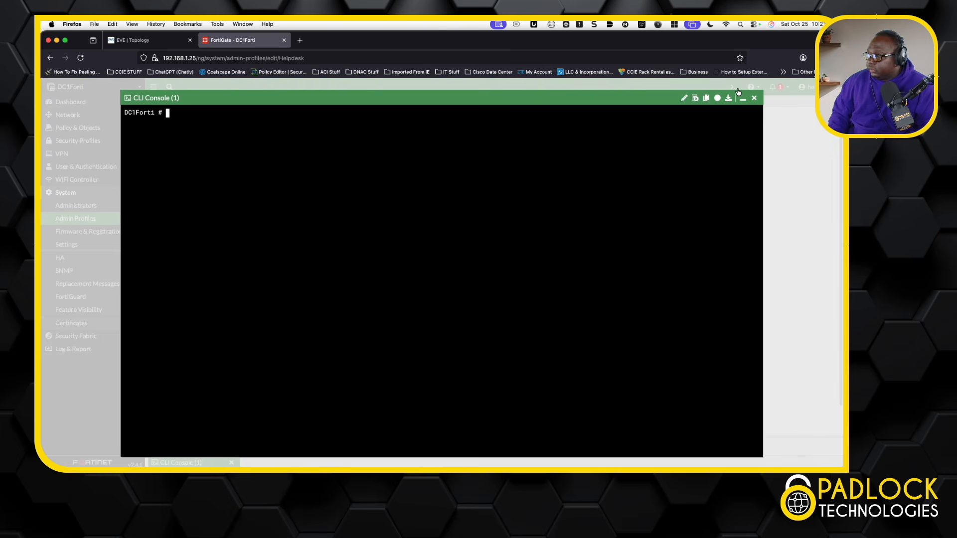
type("c")
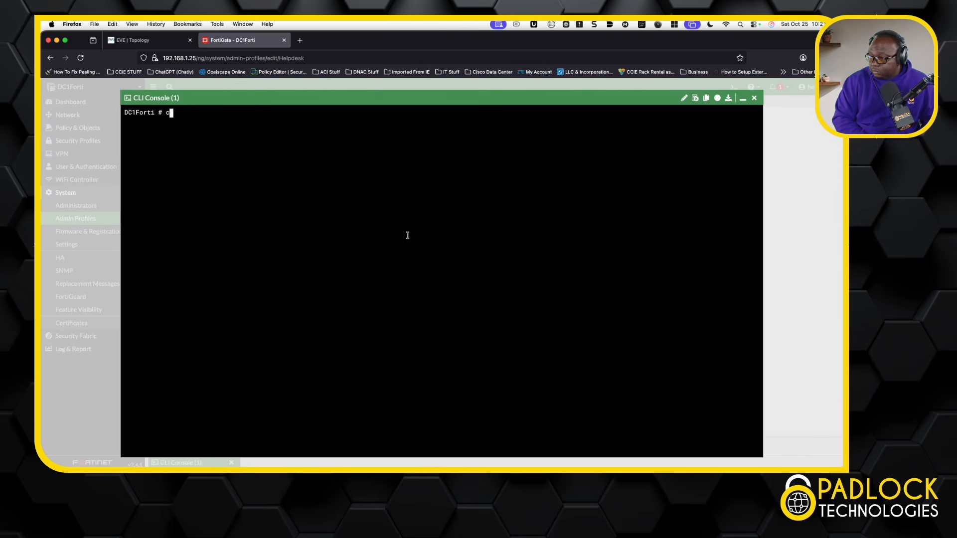
type("onfig syst")
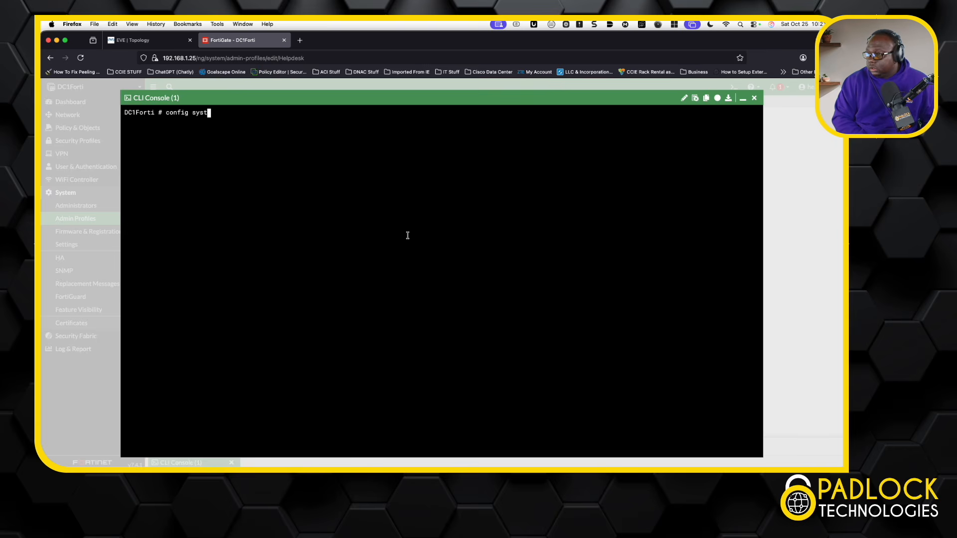
type("em interfcac")
key("BackSpace")
key("BackSpace")
key("BackSpace")
type("ace")
key("Return")
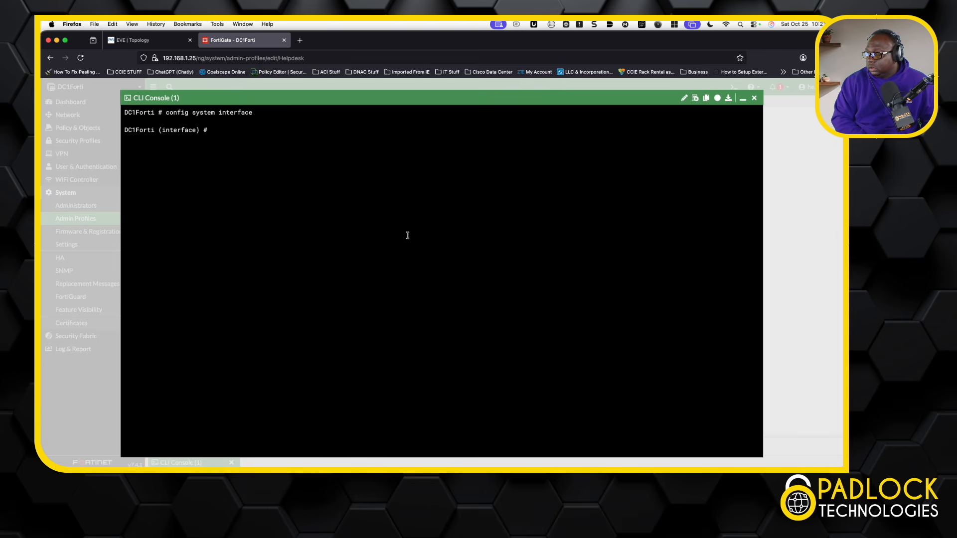
Leave the interface configuration context with the end command and close the CLI console.
type("exit")
key("Return")
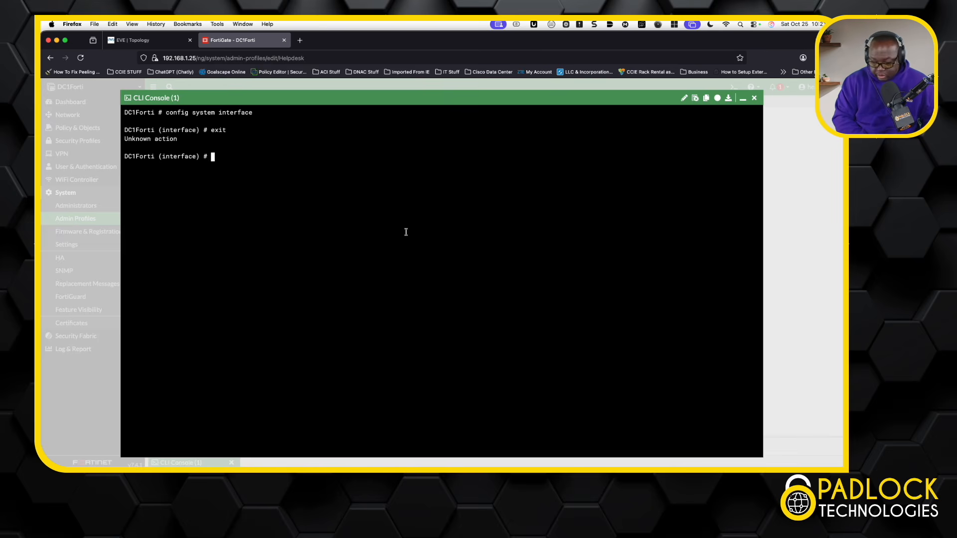
type("end")
key("Return")
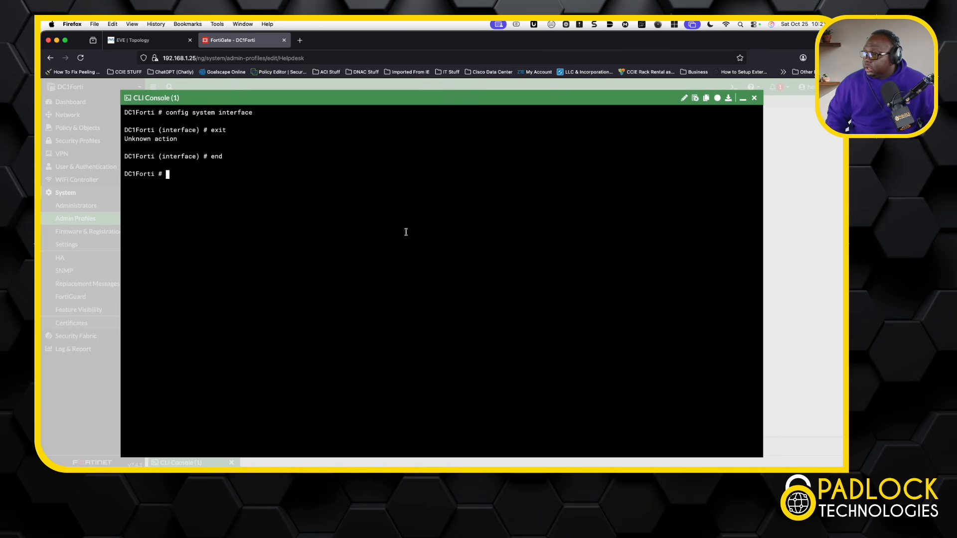
left_click(754, 98)
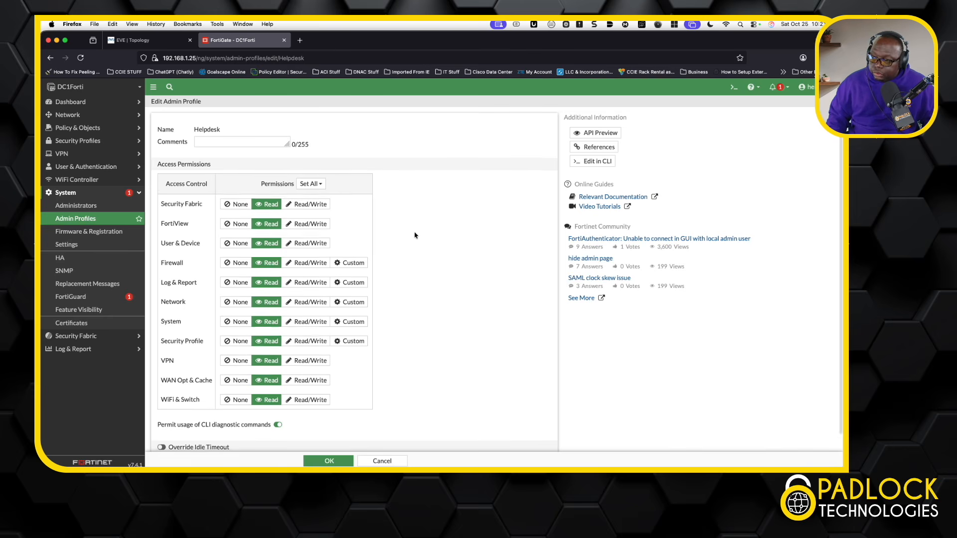
Recheck the Helpdesk profile's access permissions and the profiles assigned in the list of administrators.
scroll(415, 235, "down", 1)
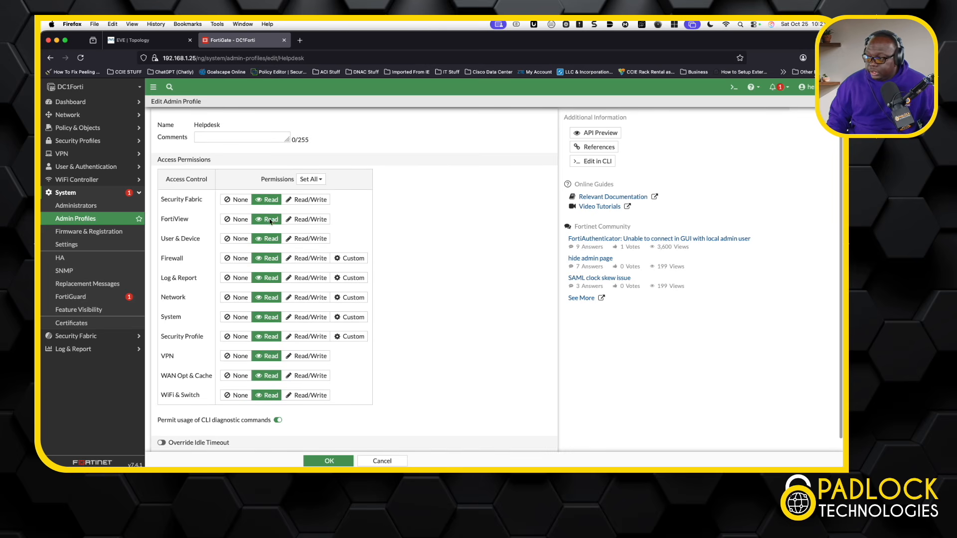
scroll(279, 240, "up", 1)
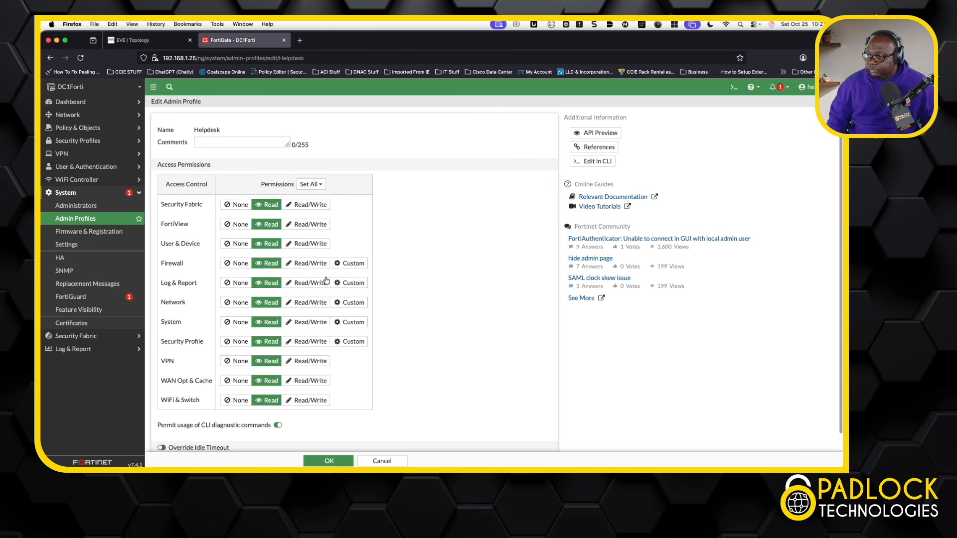
scroll(399, 314, "down", 1)
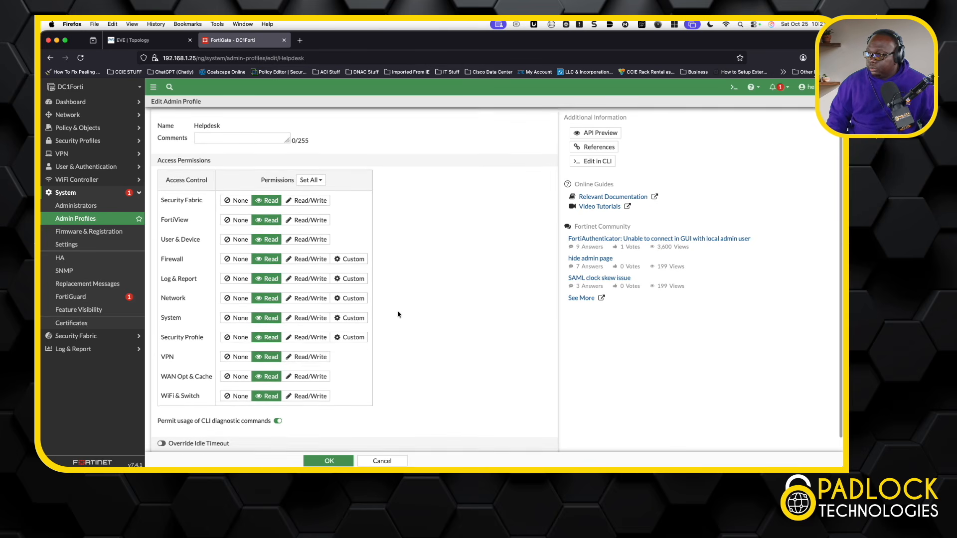
scroll(399, 314, "up", 1)
left_click(89, 204)
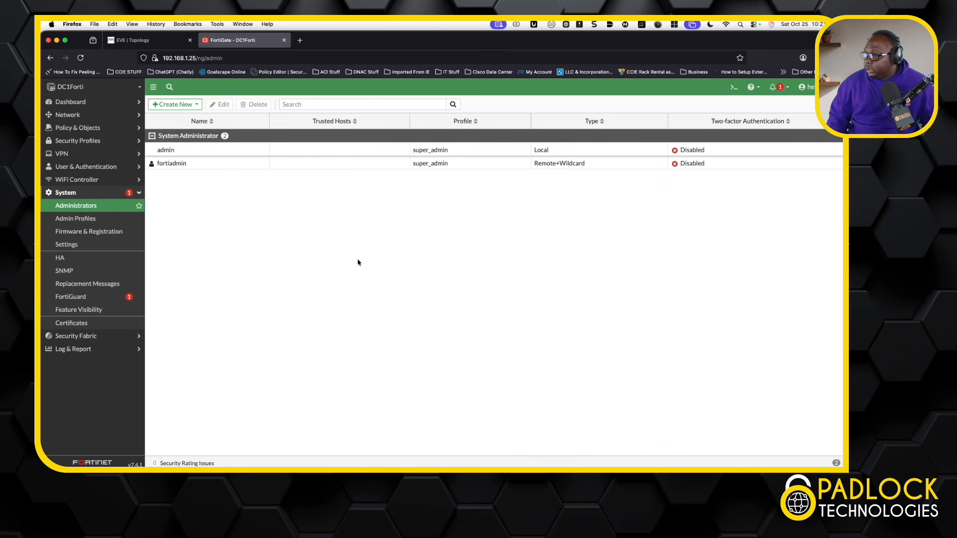
left_click(87, 225)
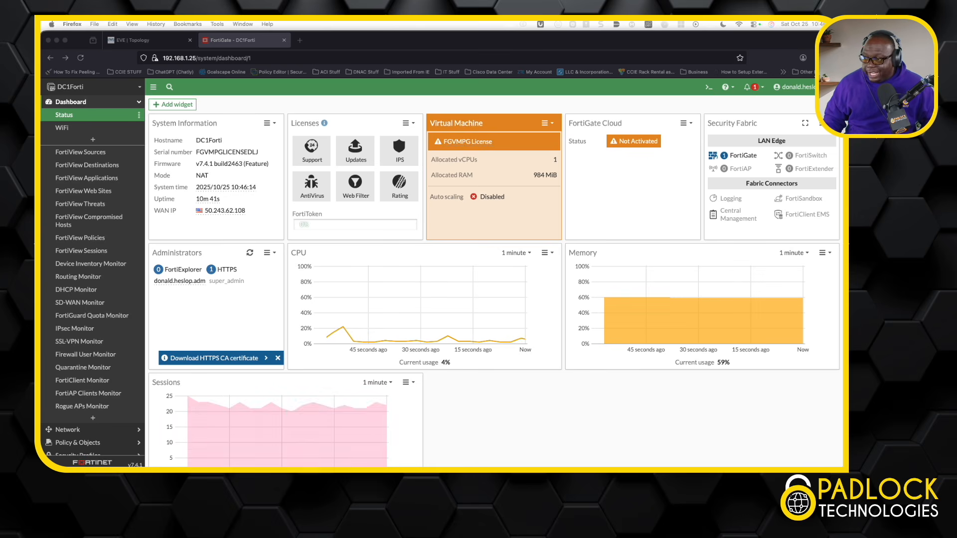
Review the dashboard status, the configured TACACS+ servers and the members of the user groups.
scroll(493, 289, "down", 1)
scroll(93, 280, "down", 3)
scroll(93, 279, "up", 1)
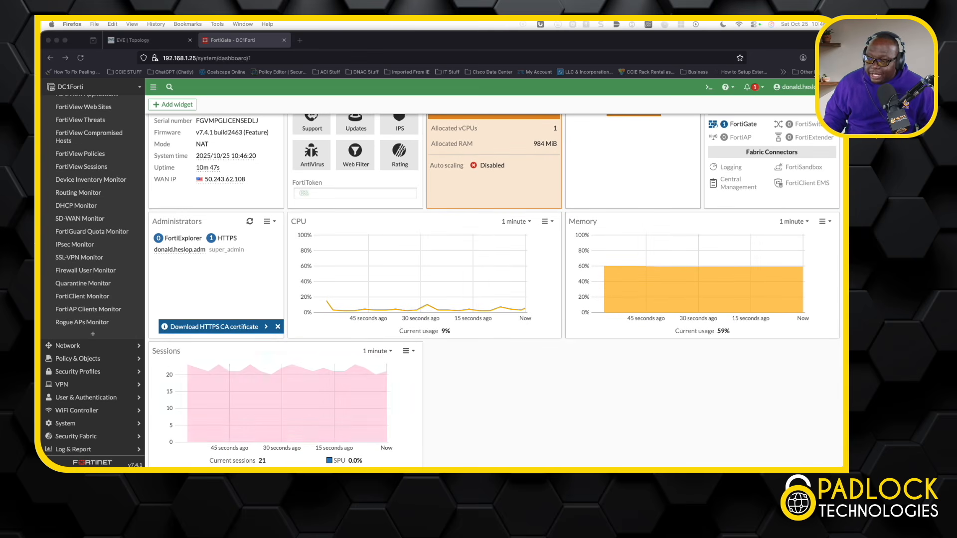
scroll(93, 274, "up", 5)
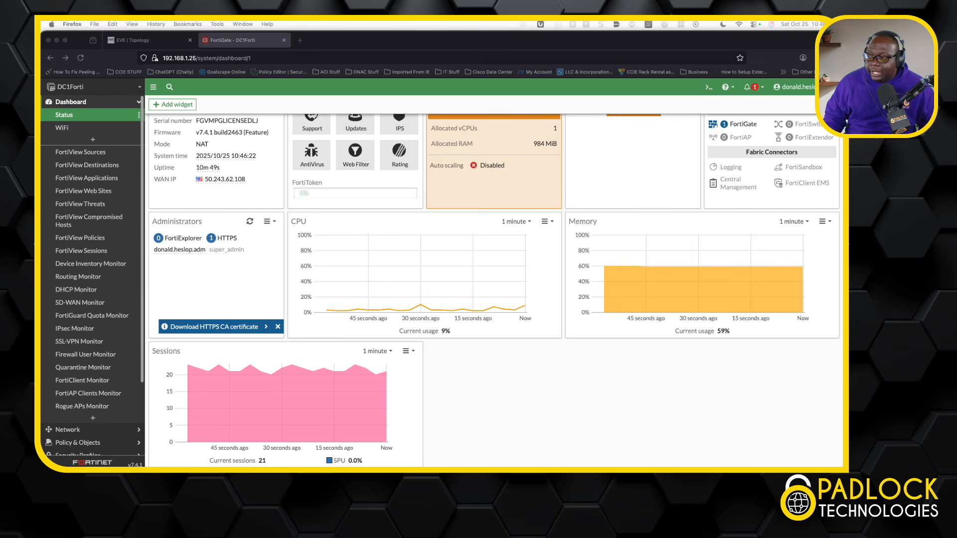
left_click(138, 102)
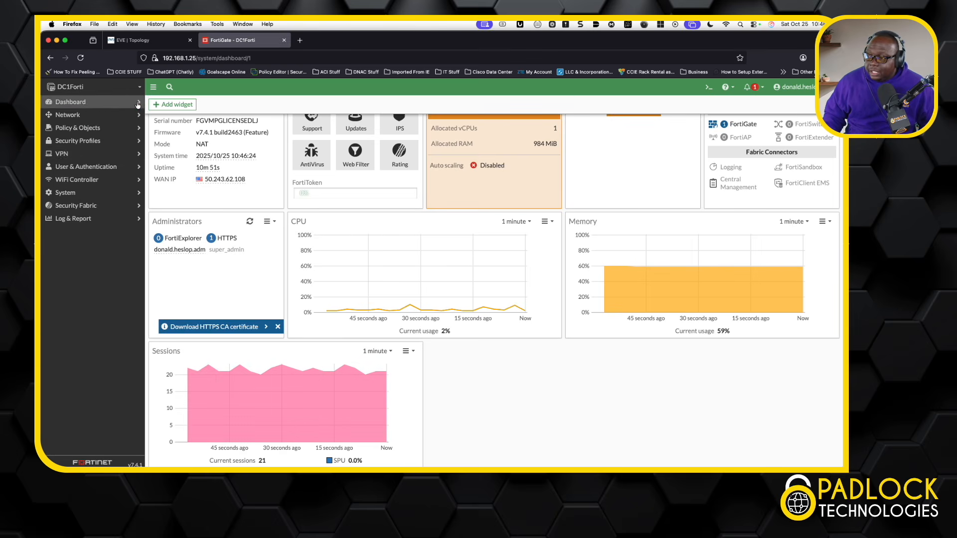
left_click(83, 169)
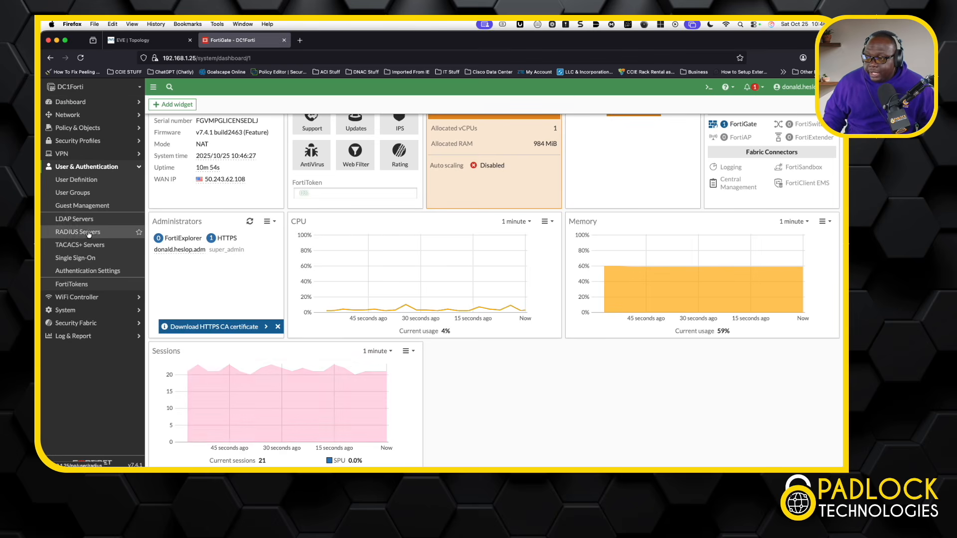
left_click(87, 245)
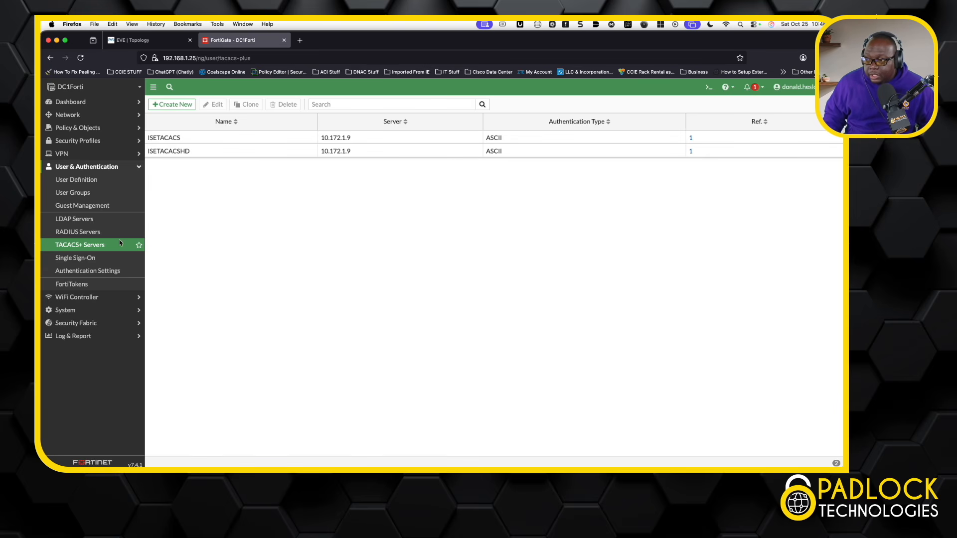
left_click(79, 197)
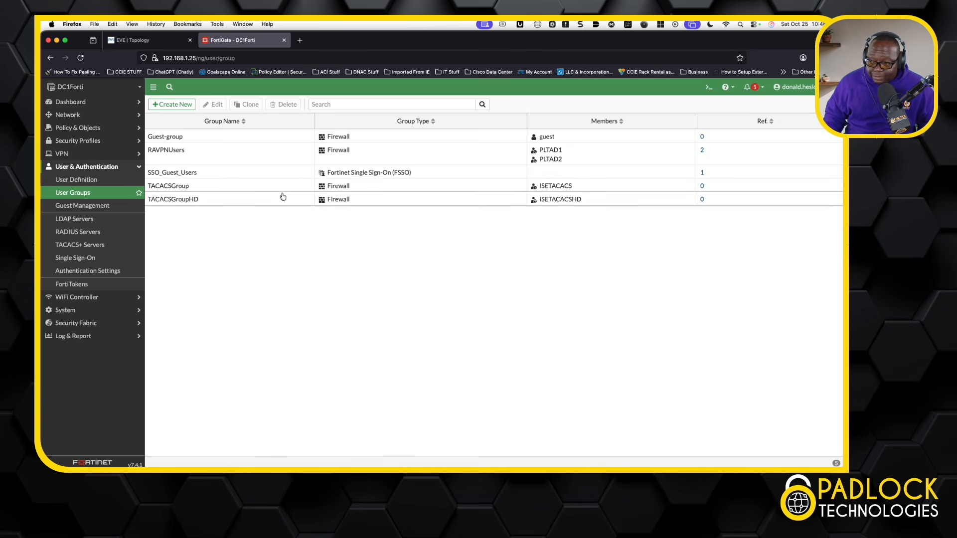
Open the fortihelpdesk administrator to examine its type, administrator profile and remote user group.
left_click(94, 312)
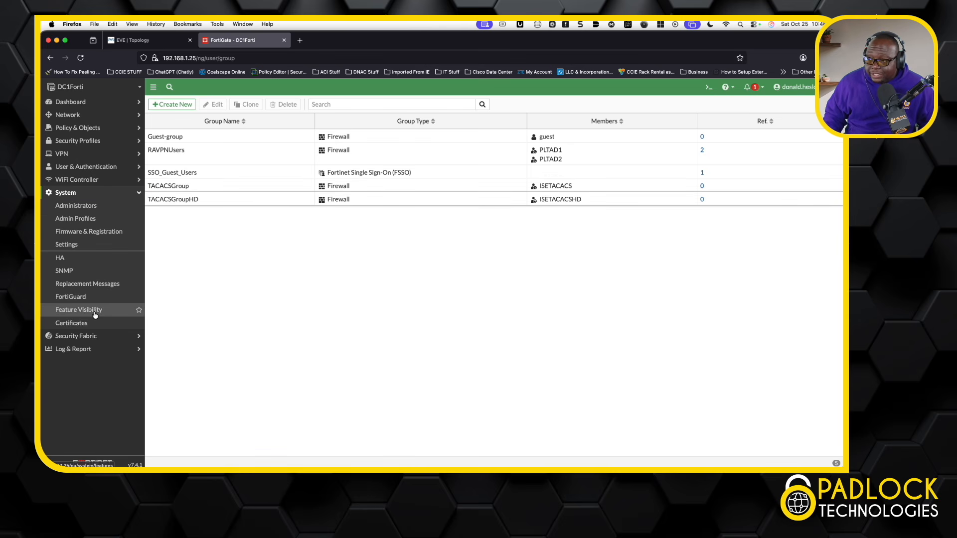
left_click(98, 224)
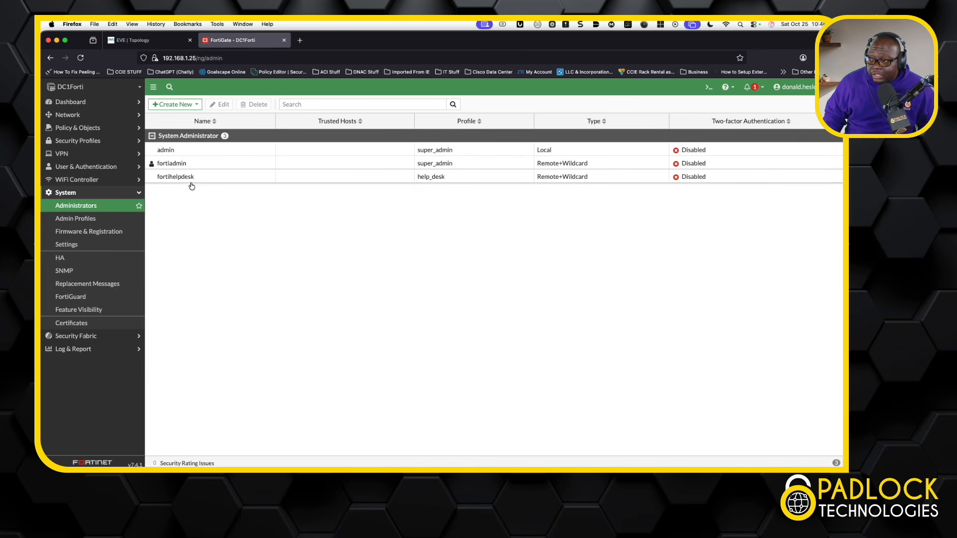
left_click(188, 183)
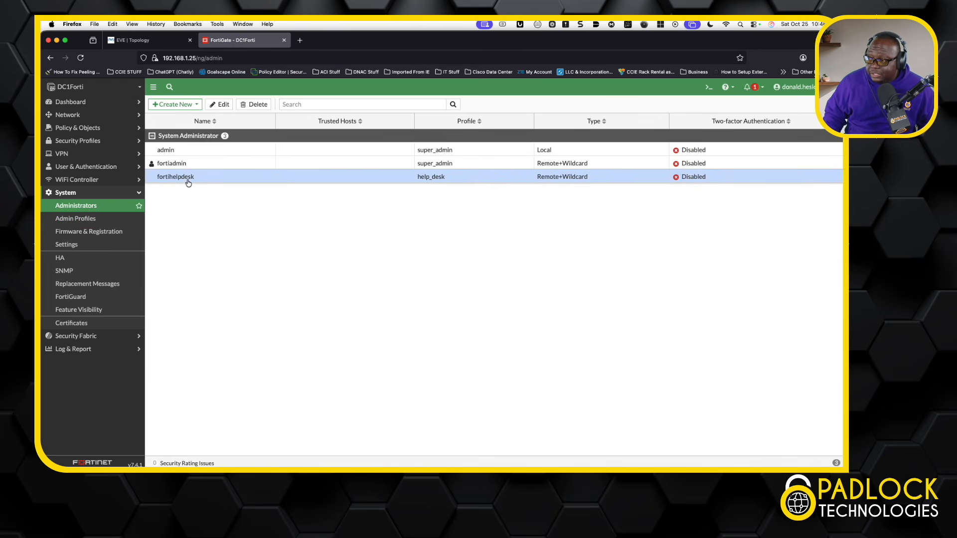
double_click(188, 183)
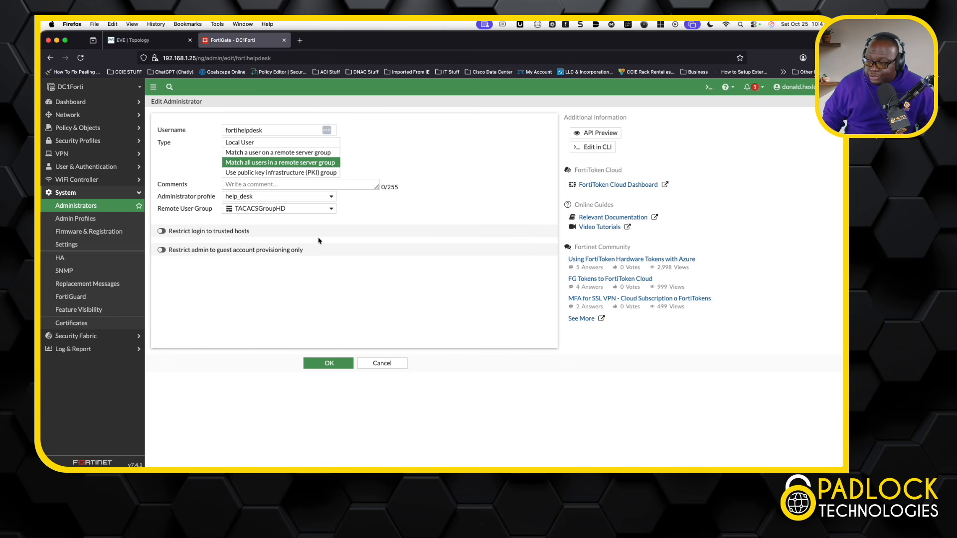
Leave the fortihelpdesk administrator unsaved and check which actions the interface list offers for MGMT (port3).
left_click(382, 364)
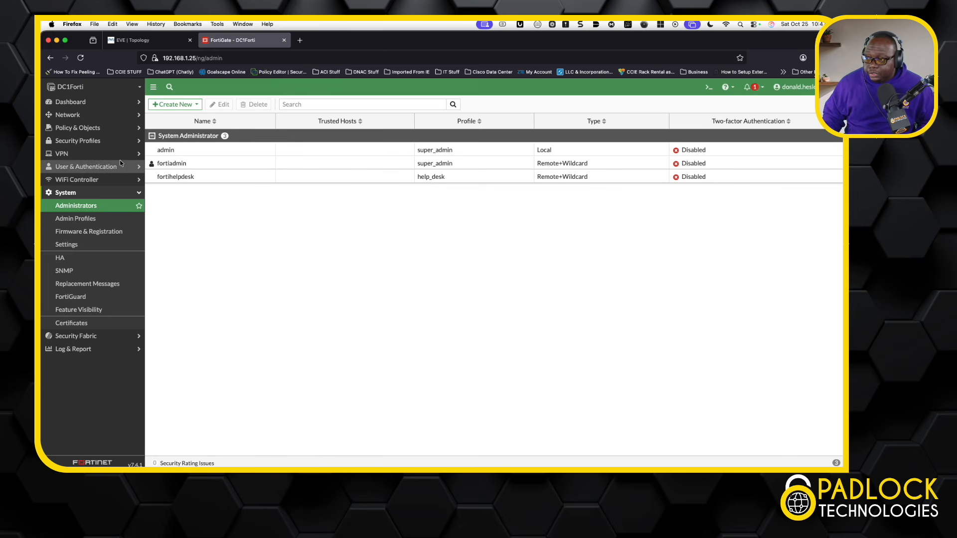
left_click(89, 116)
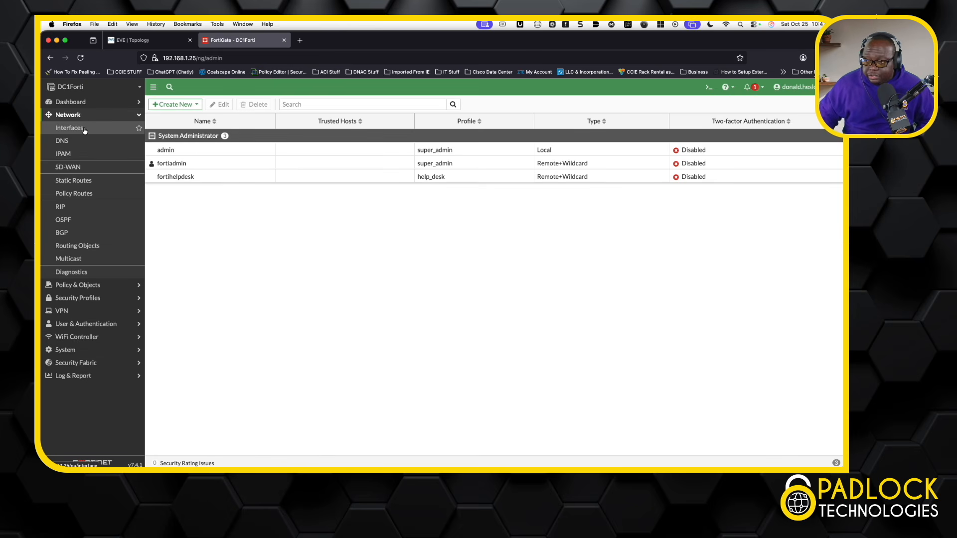
left_click(85, 129)
right_click(209, 263)
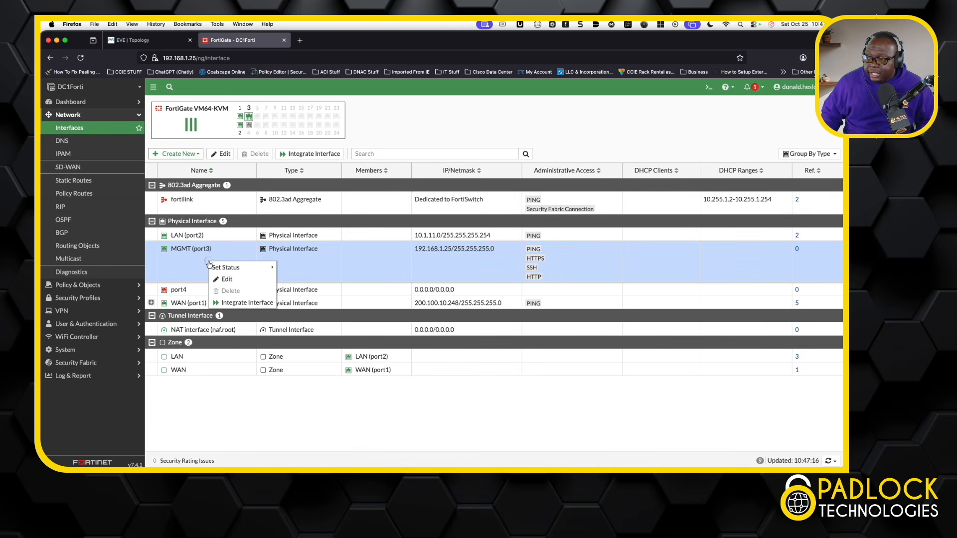
mouse_move(218, 269)
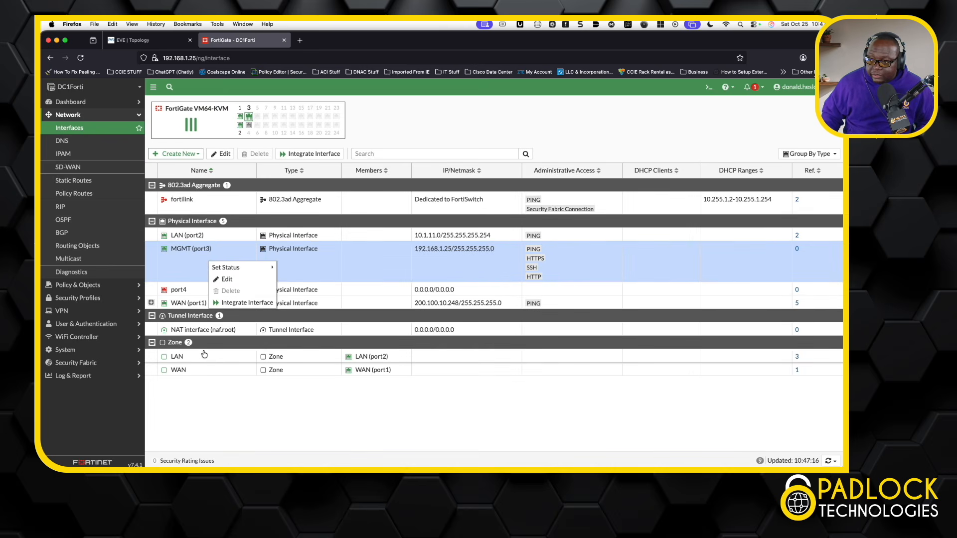
left_click(294, 393)
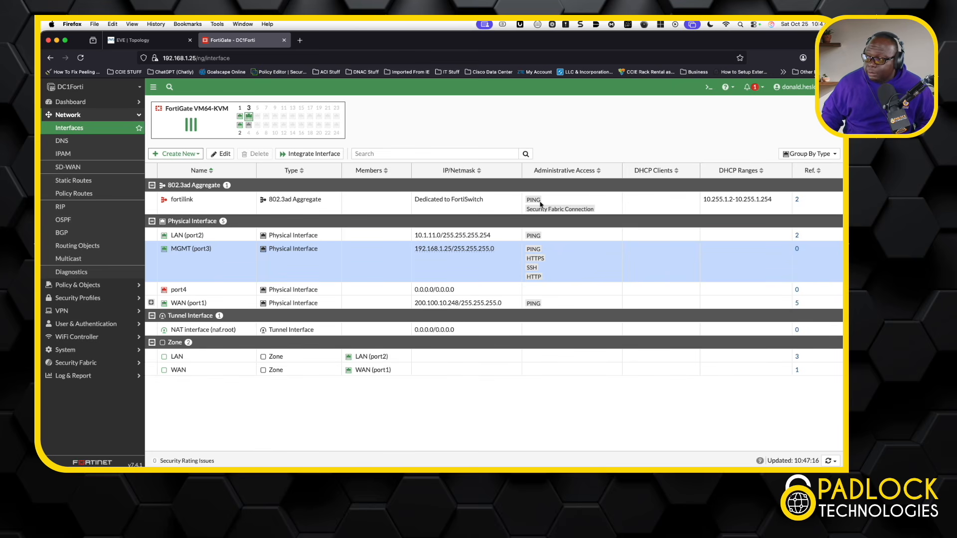
Log out of the current administrator session and log in as help.desk with the account password.
left_click(805, 87)
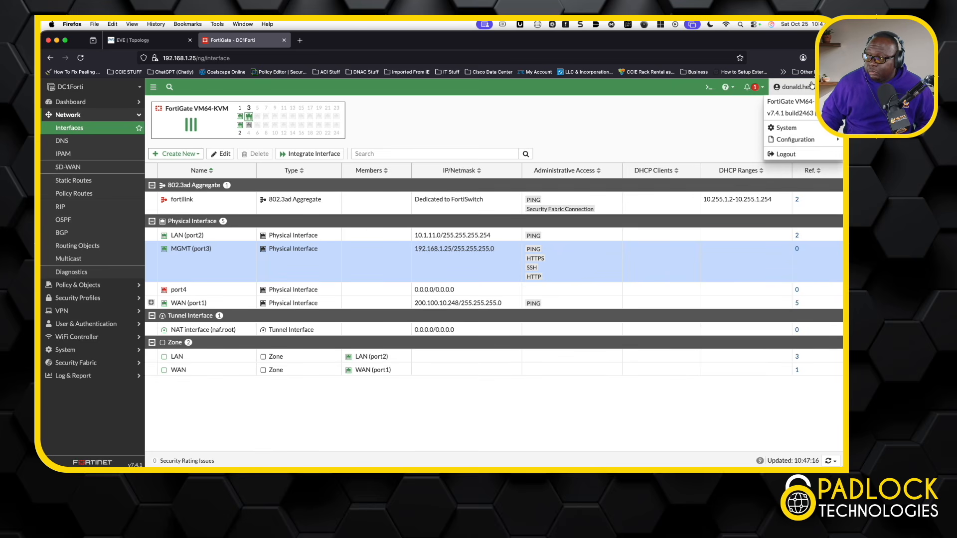
left_click(796, 157)
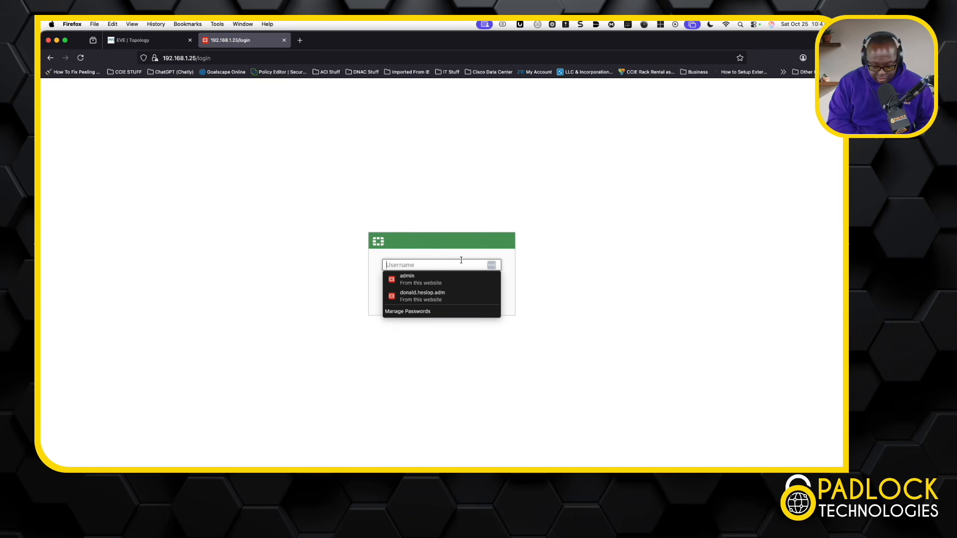
type("help.desk")
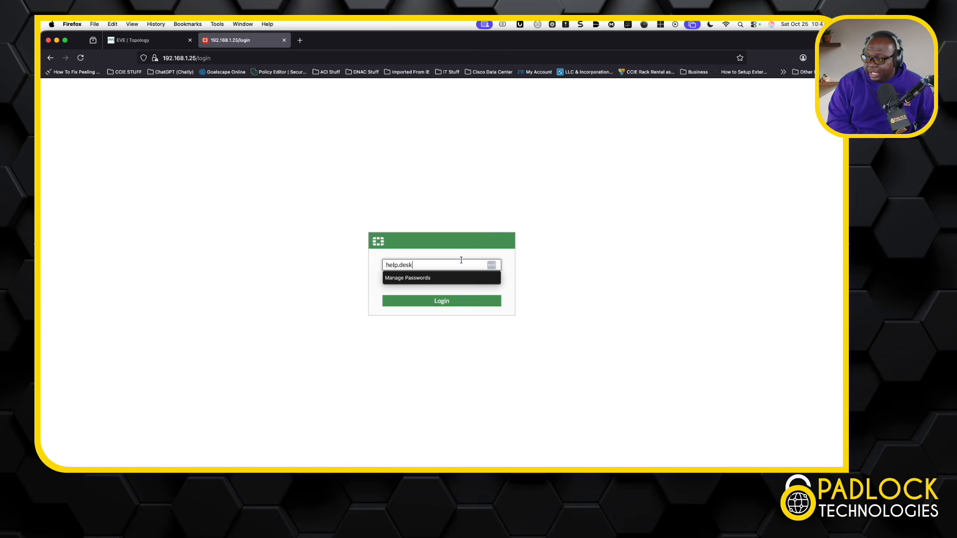
key("Tab")
type("•")
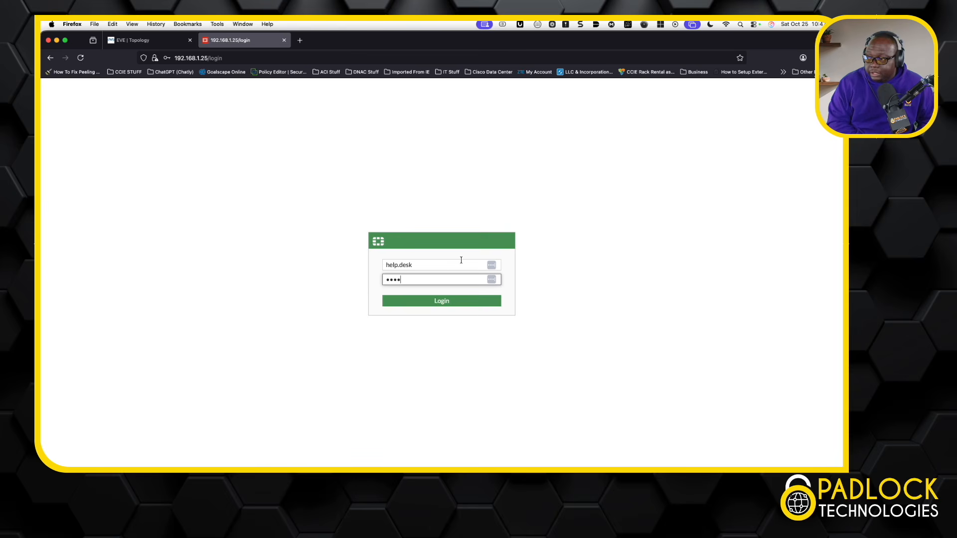
type("••")
key("BackSpace")
key("BackSpace")
key("BackSpace")
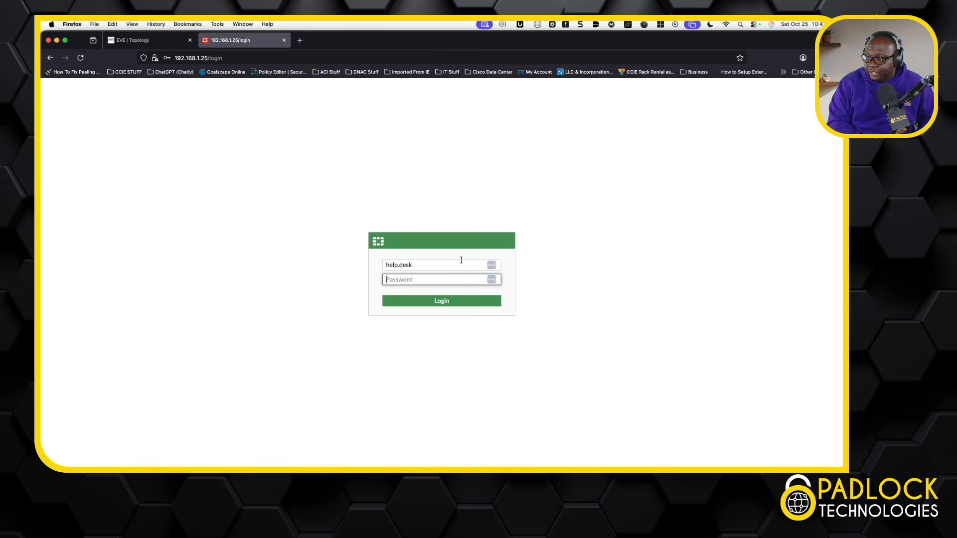
type("••••••••")
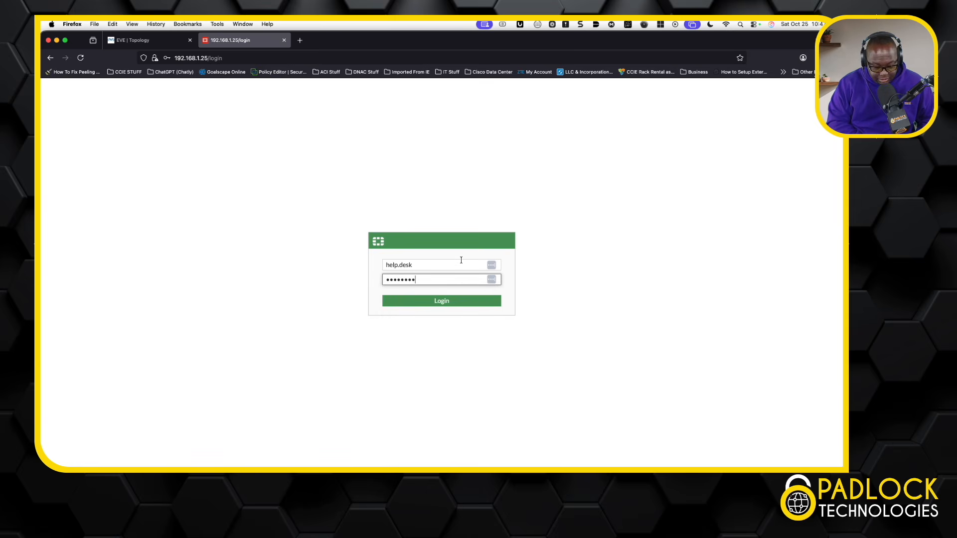
type("••")
key("Return")
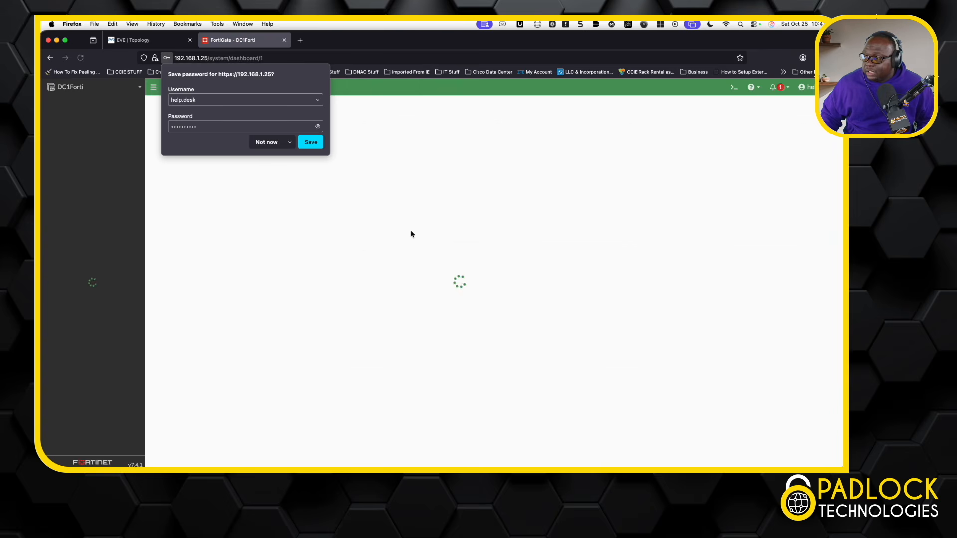
left_click(576, 421)
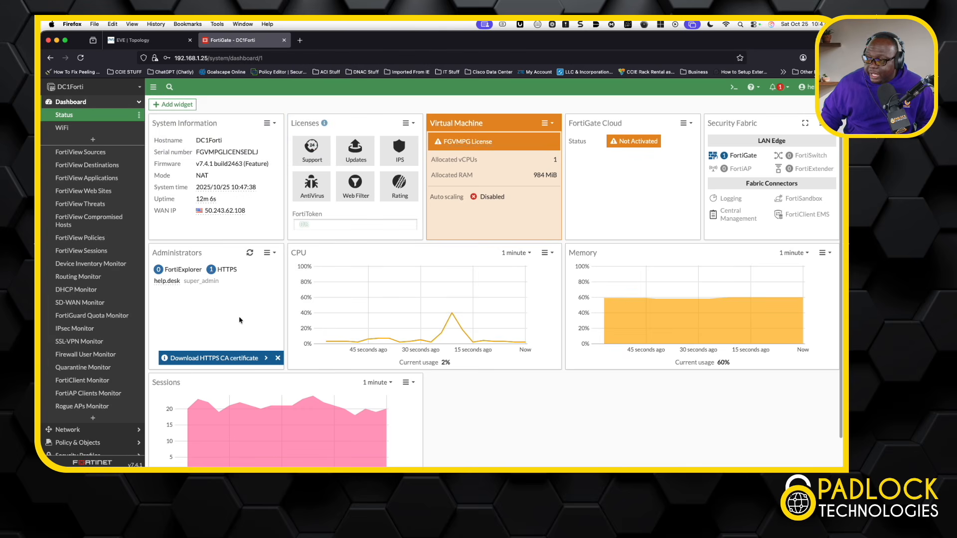
Check in the interface list which edit and status actions the help.desk account has for MGMT (port3).
left_click(123, 101)
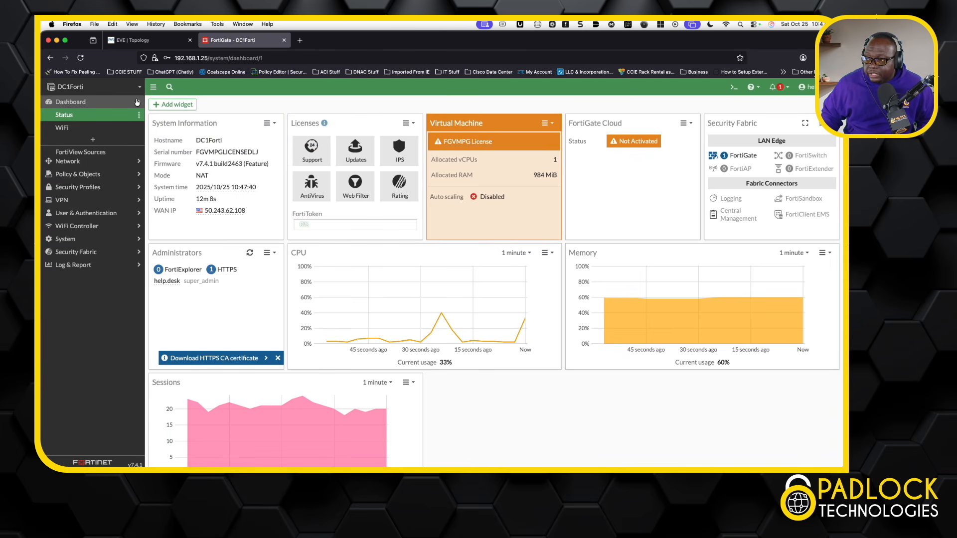
left_click(86, 114)
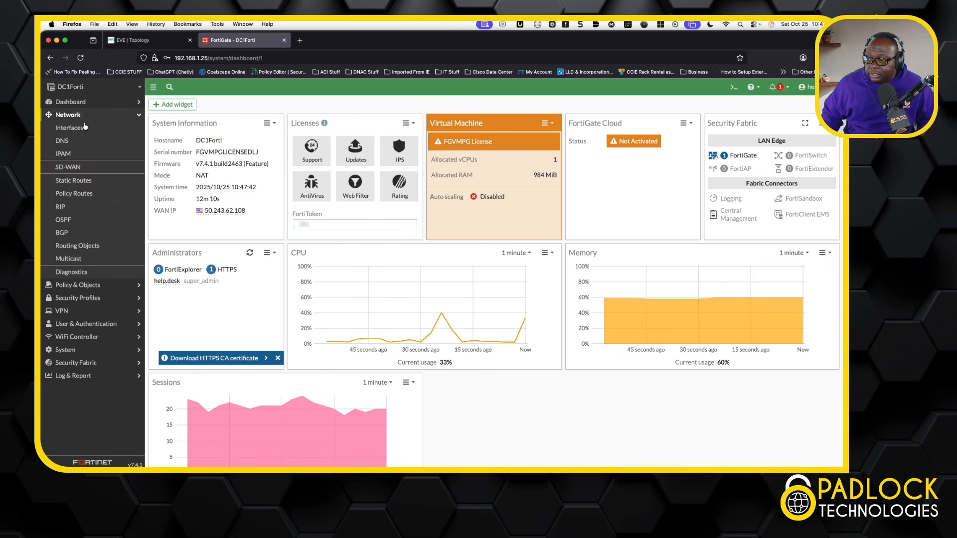
left_click(83, 128)
right_click(220, 272)
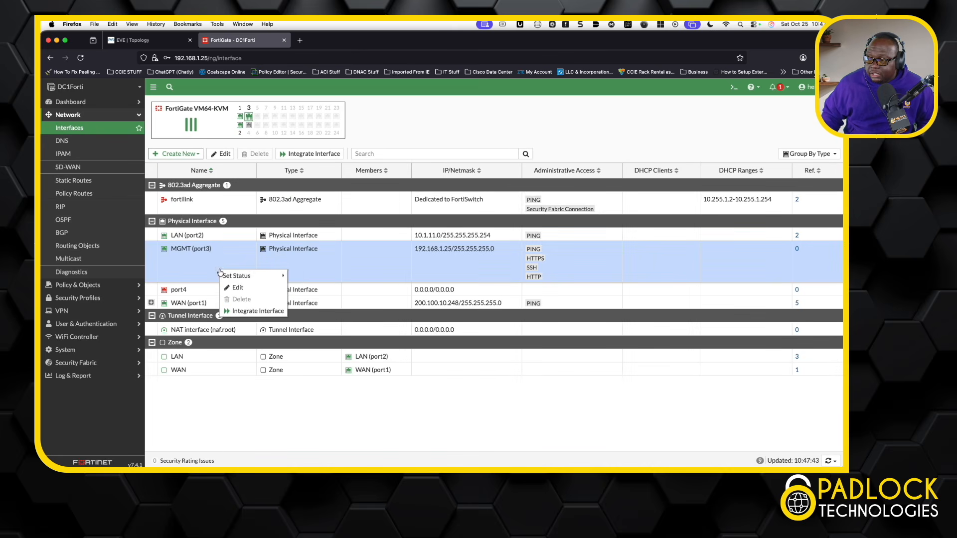
mouse_move(241, 280)
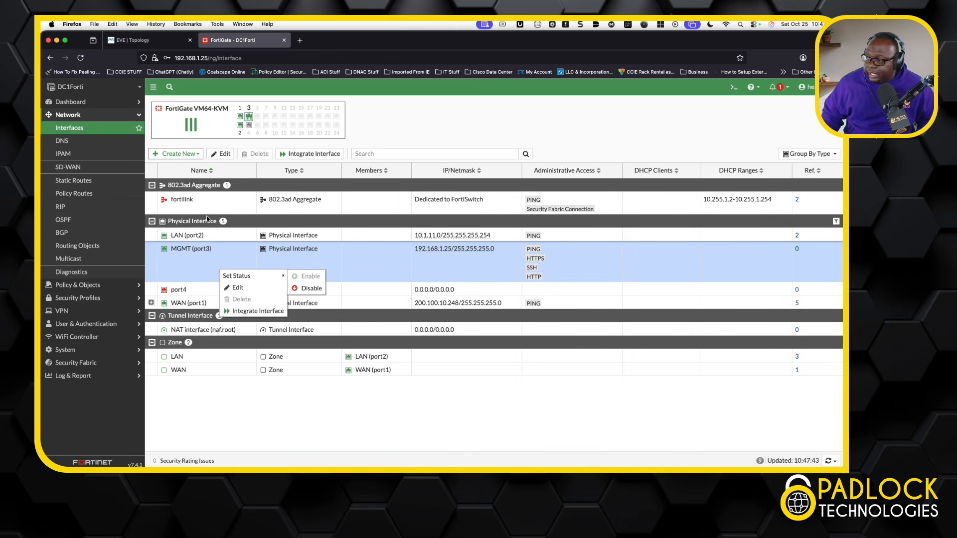
right_click(202, 266)
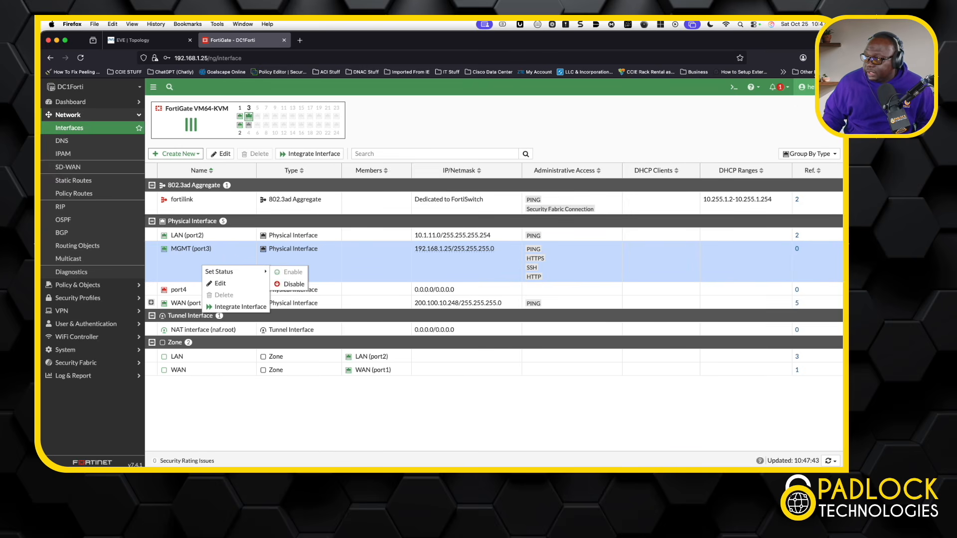
End the help.desk session and log in again as help.desk, entering the account password.
left_click(805, 87)
left_click(789, 154)
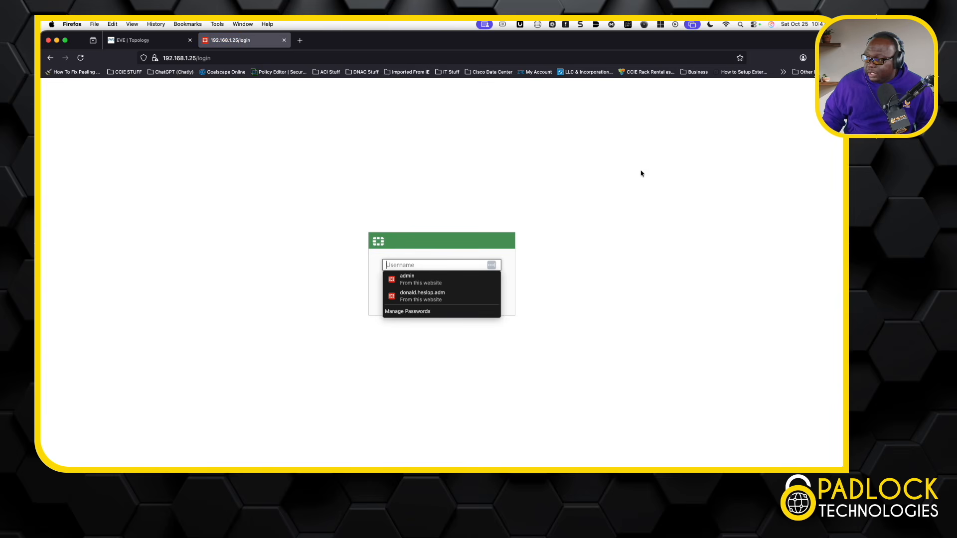
left_click(425, 264)
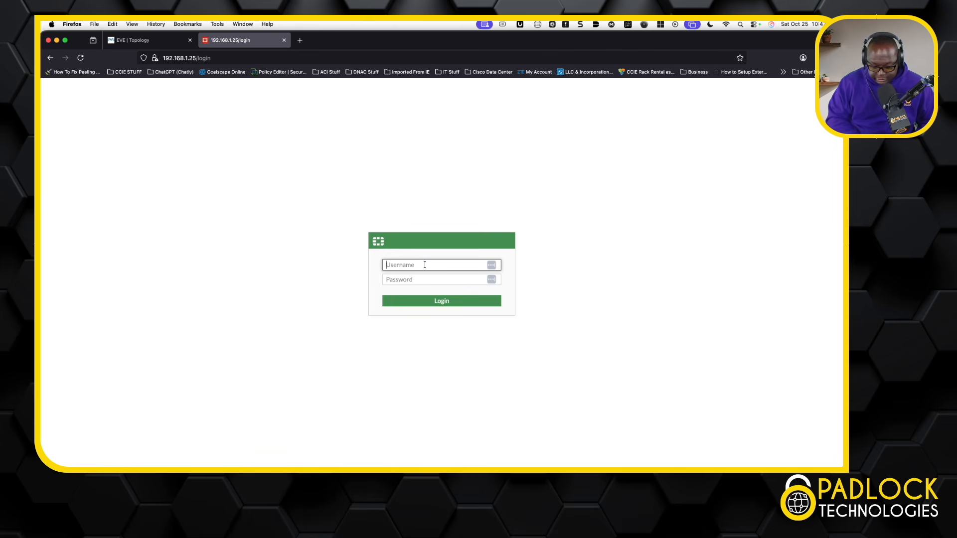
type("help.desk")
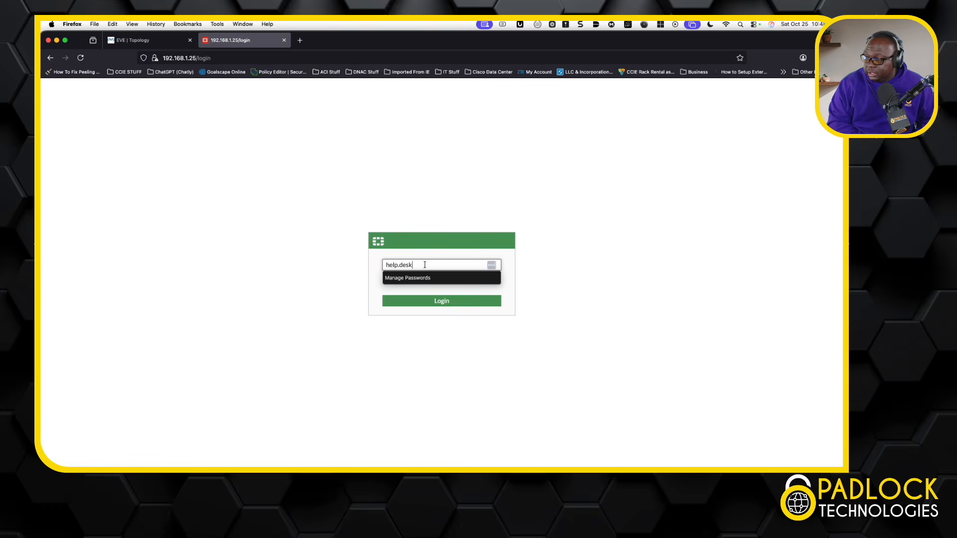
key("Tab")
type("•")
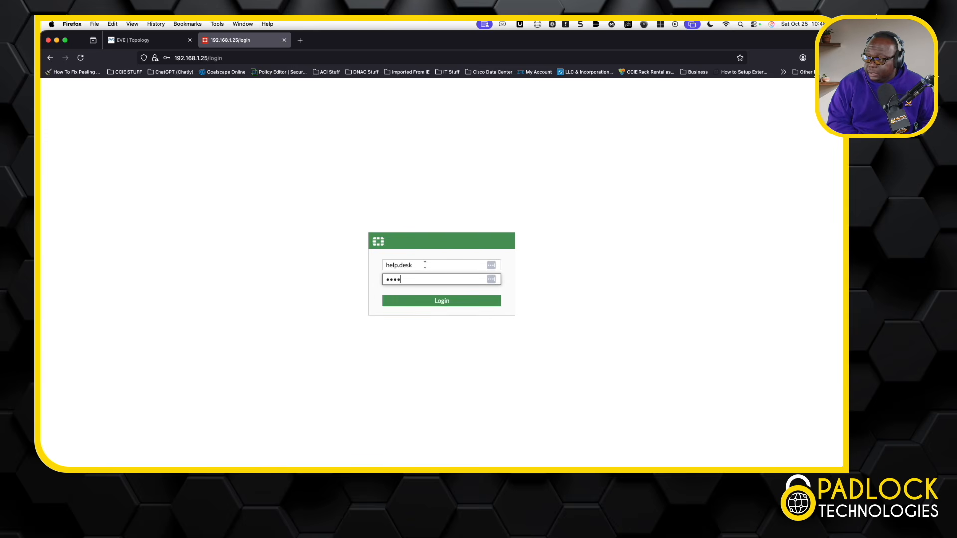
key("Return")
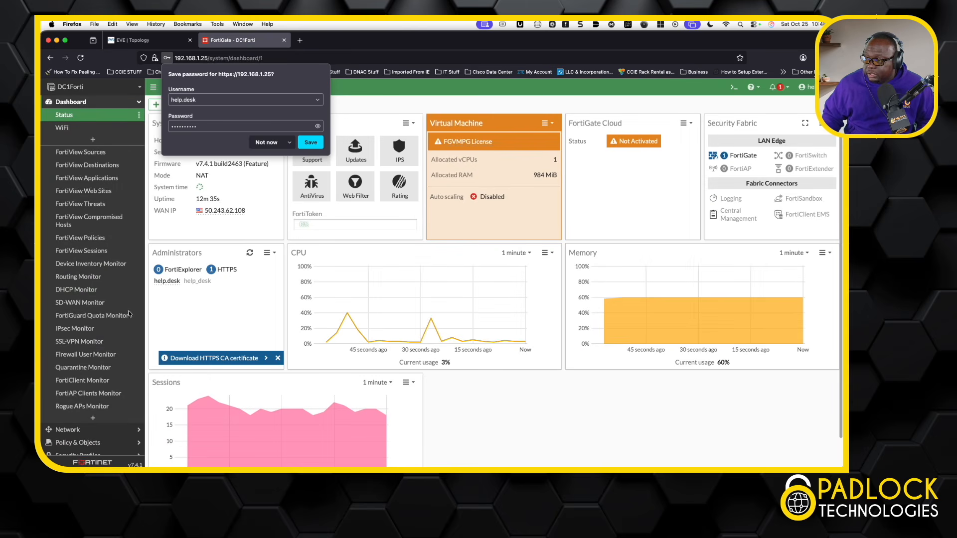
Examine the actions available for MGMT (port3) in the new help.desk session and open the interface for viewing.
scroll(90, 319, "down", 4)
left_click(85, 346)
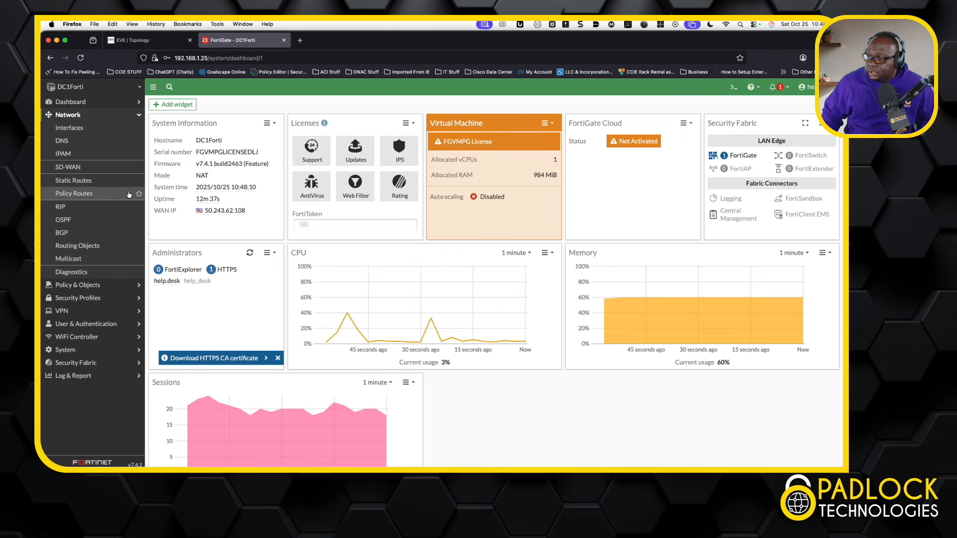
left_click(70, 127)
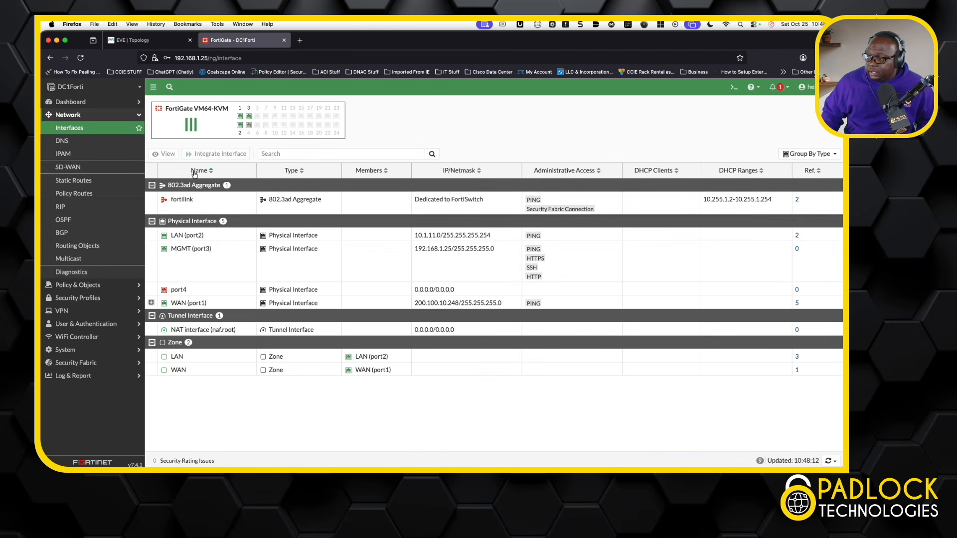
right_click(194, 263)
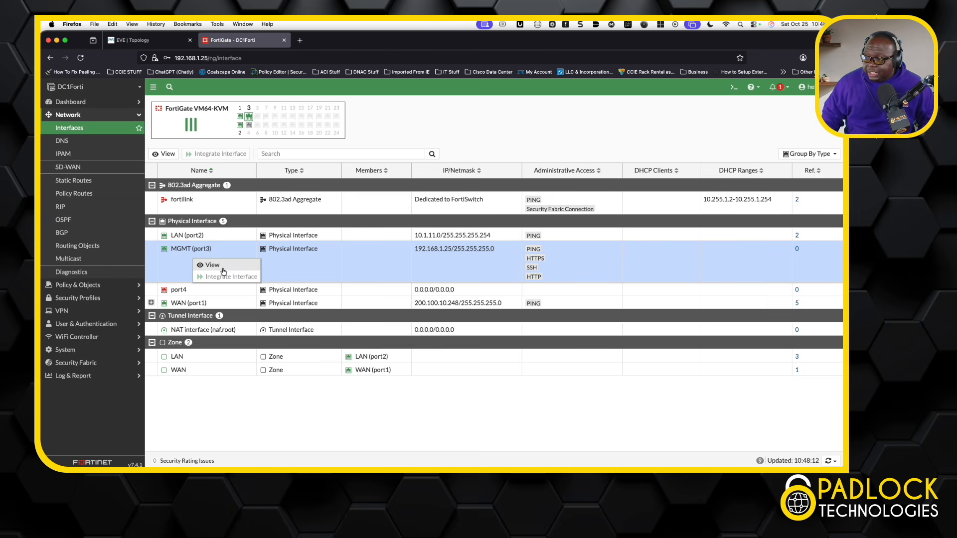
left_click(170, 161)
left_click(168, 155)
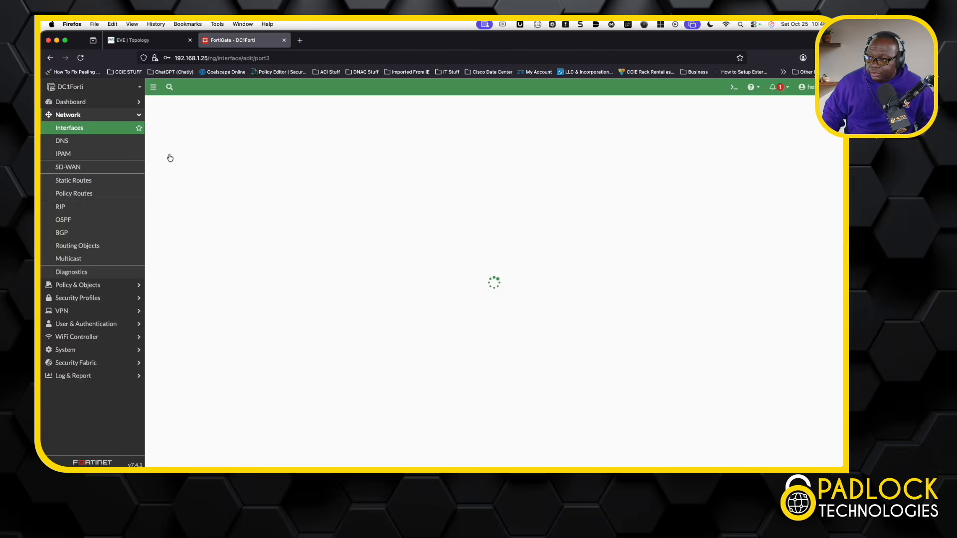
Return to the interface list and recheck the actions offered for MGMT (port3).
left_click(70, 129)
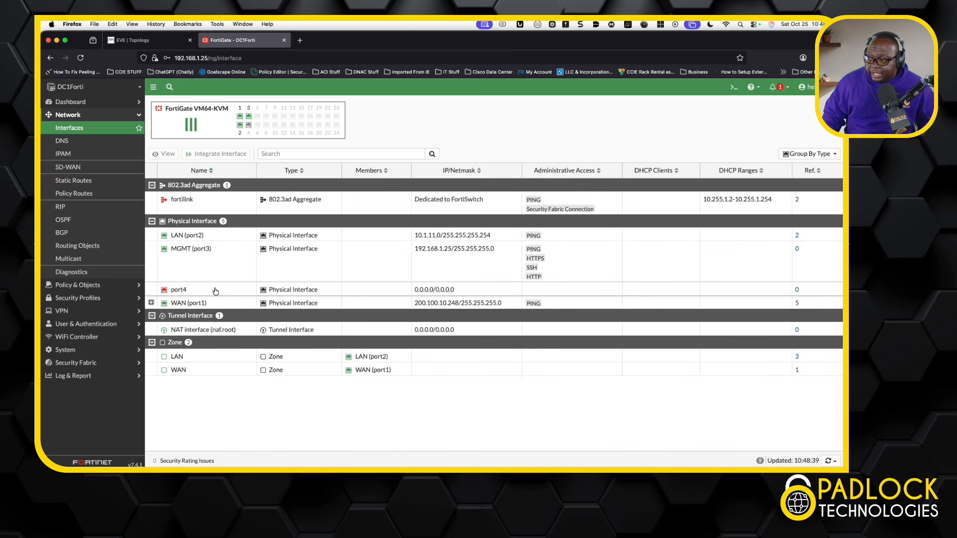
right_click(220, 272)
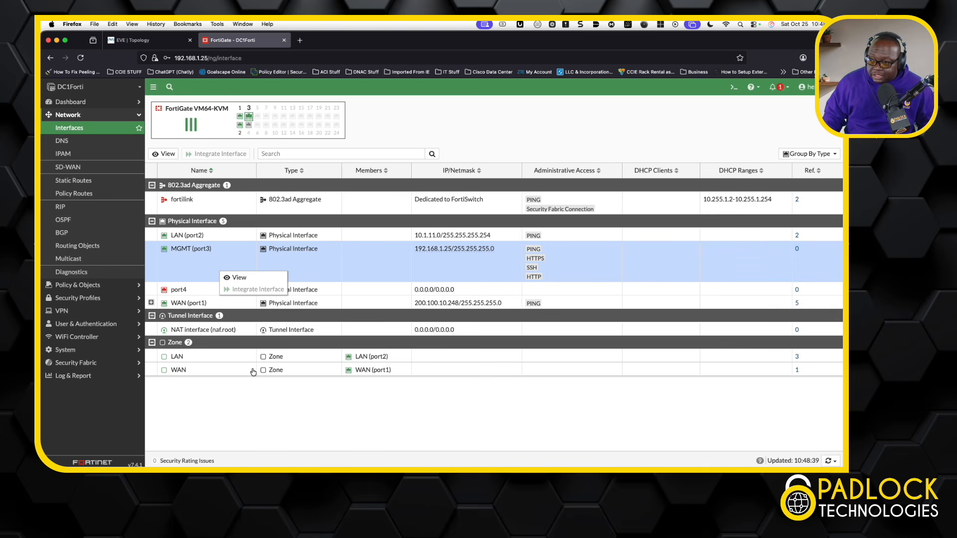
left_click(259, 395)
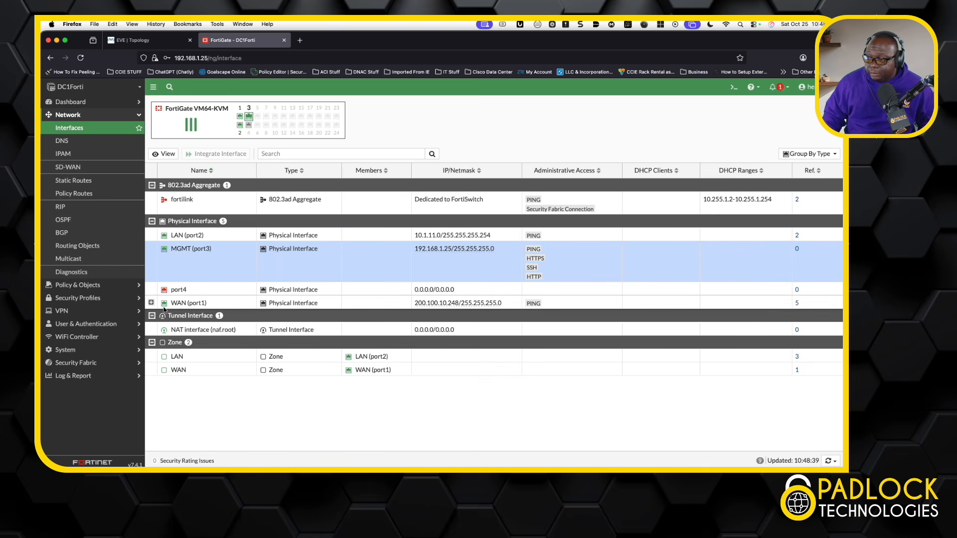
Open the CLI console and try to enter interface configuration with the command config system interface.
left_click(732, 92)
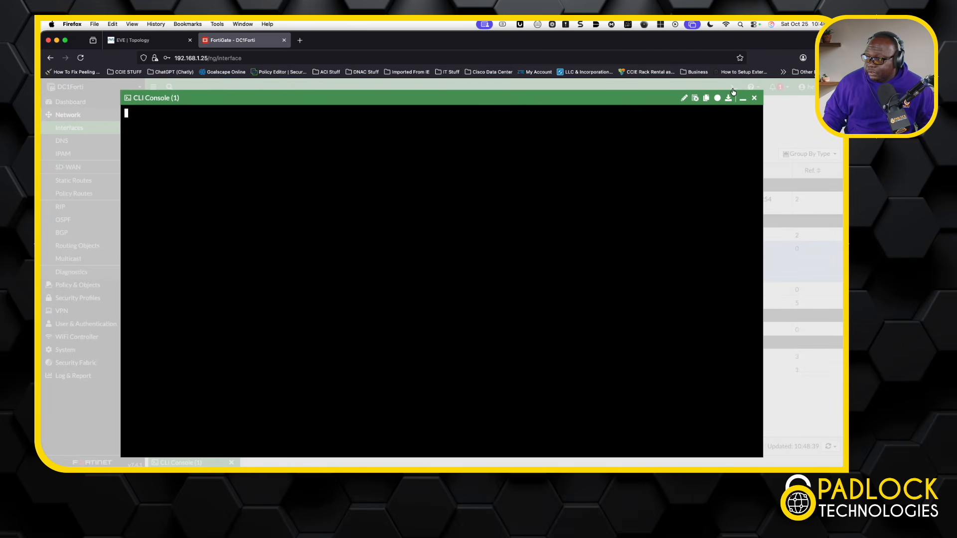
type("jconf")
key("BackSpace")
key("BackSpace")
key("BackSpace")
key("BackSpace")
key("BackSpace")
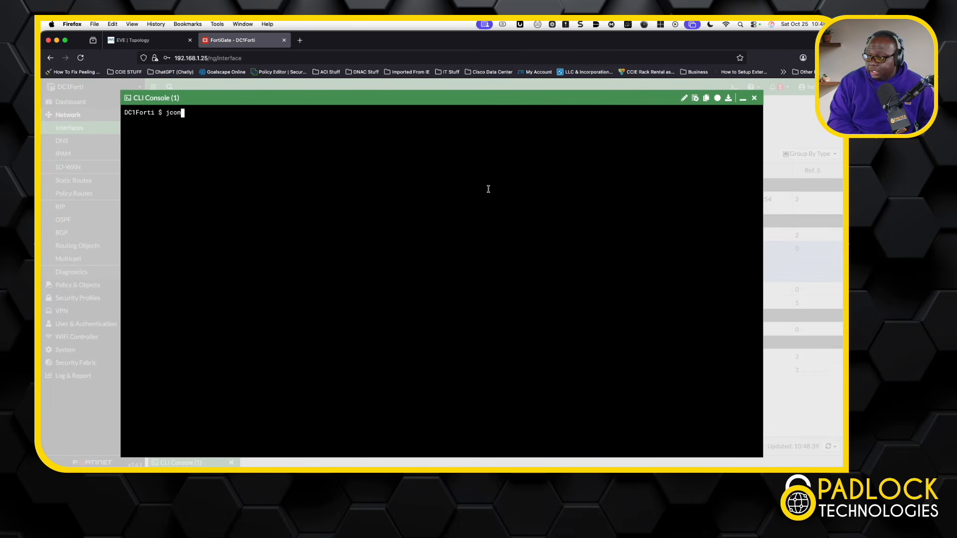
type("config ")
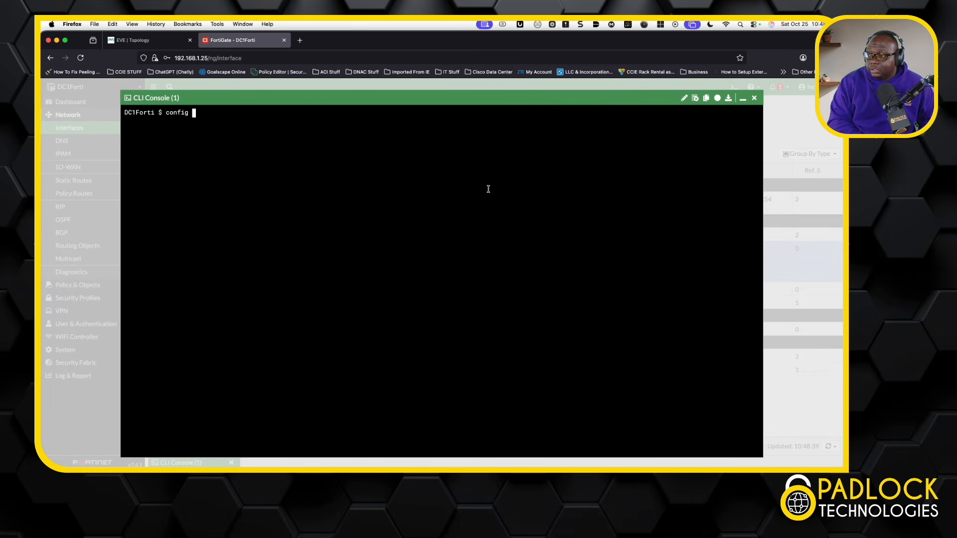
type("system in")
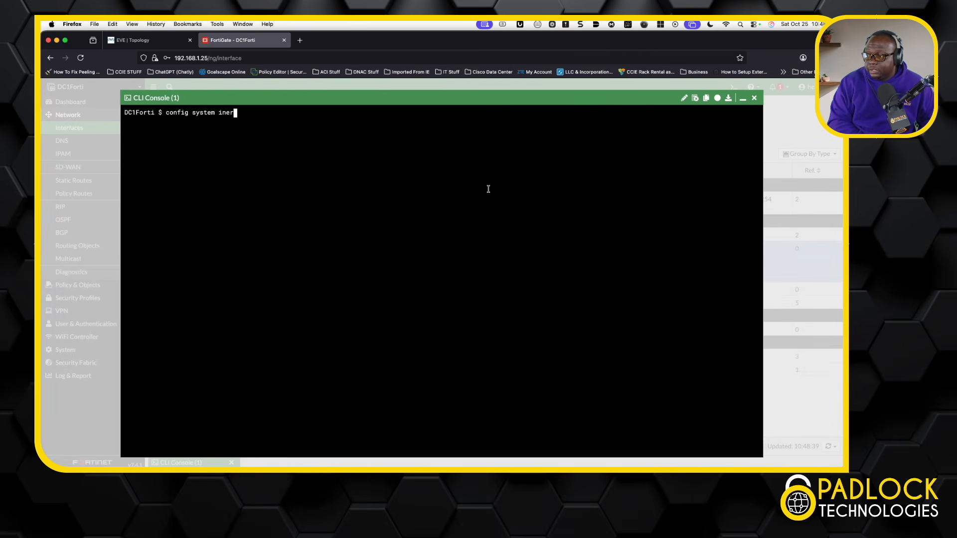
type("terface")
key("Return")
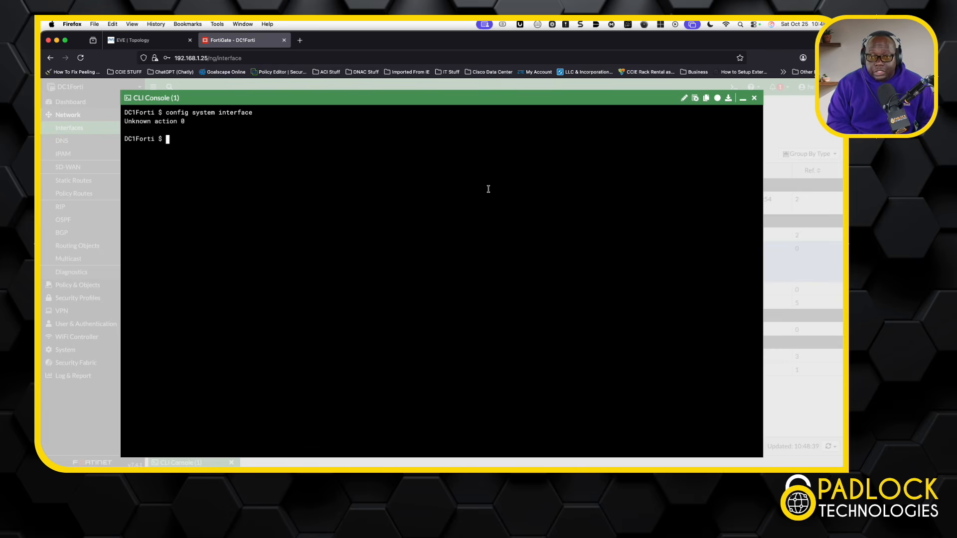
Restart the CLI console session and display the port3 configuration with the command show system interface port3.
type("exit")
key("Return")
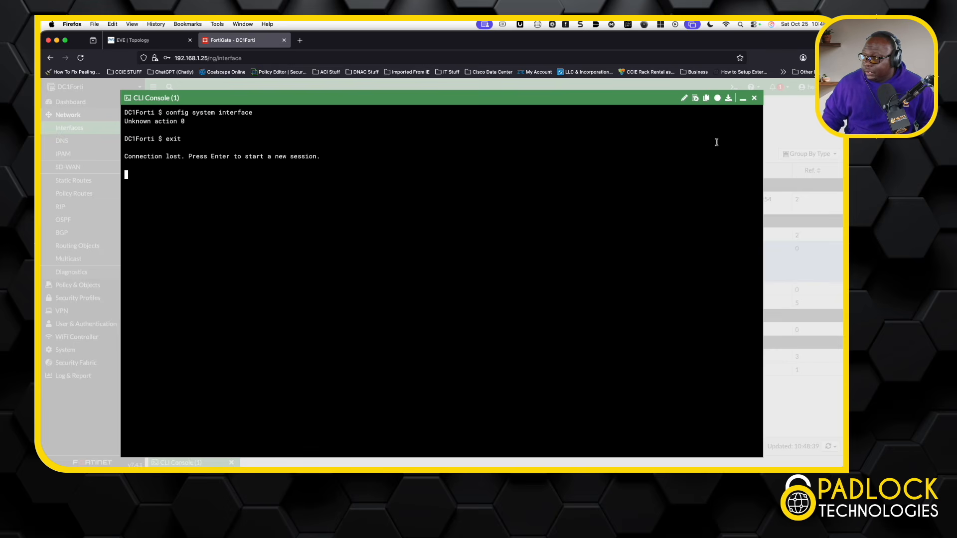
left_click(755, 98)
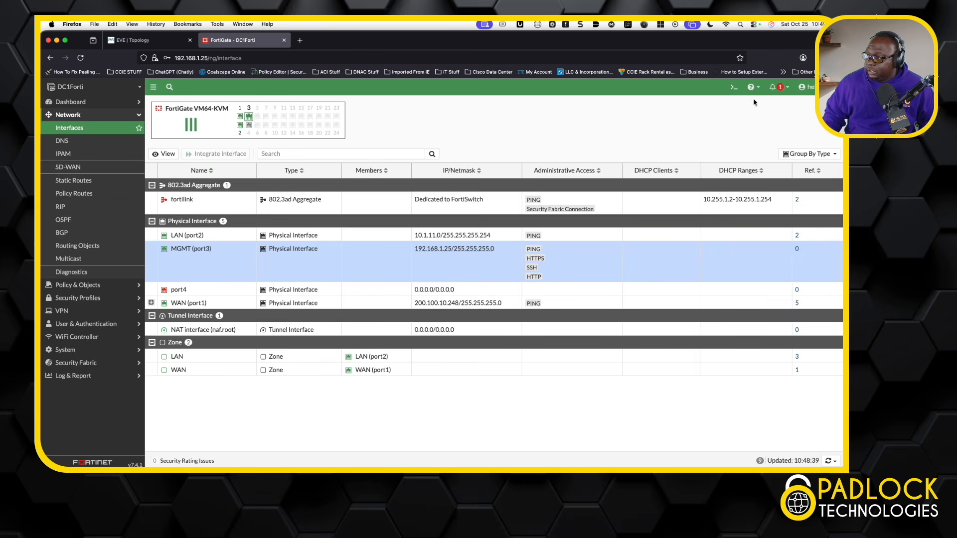
left_click(732, 93)
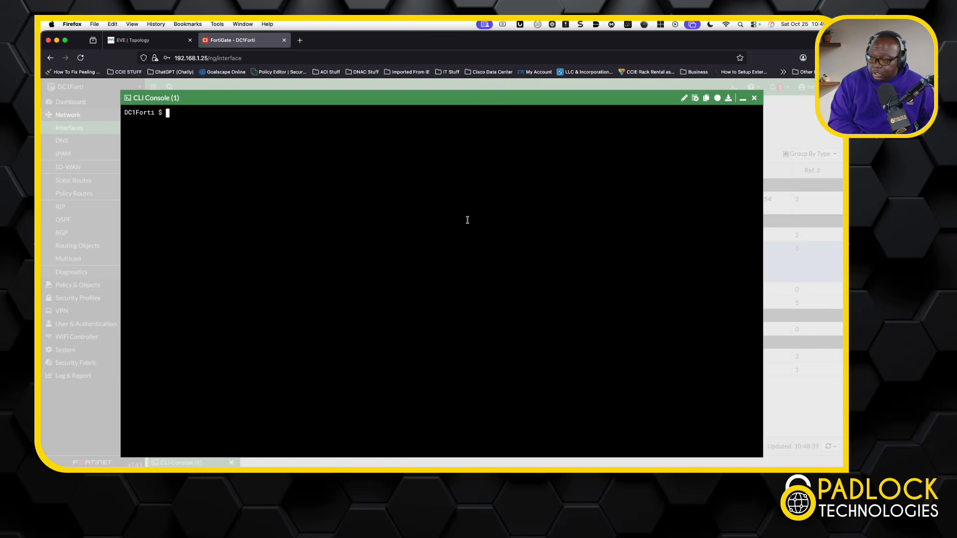
type("show system interface ")
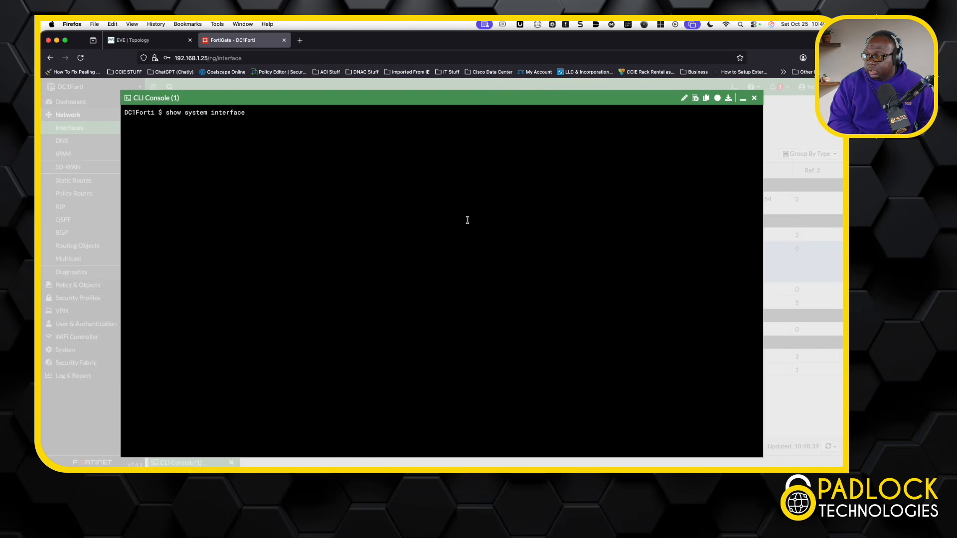
type("port3")
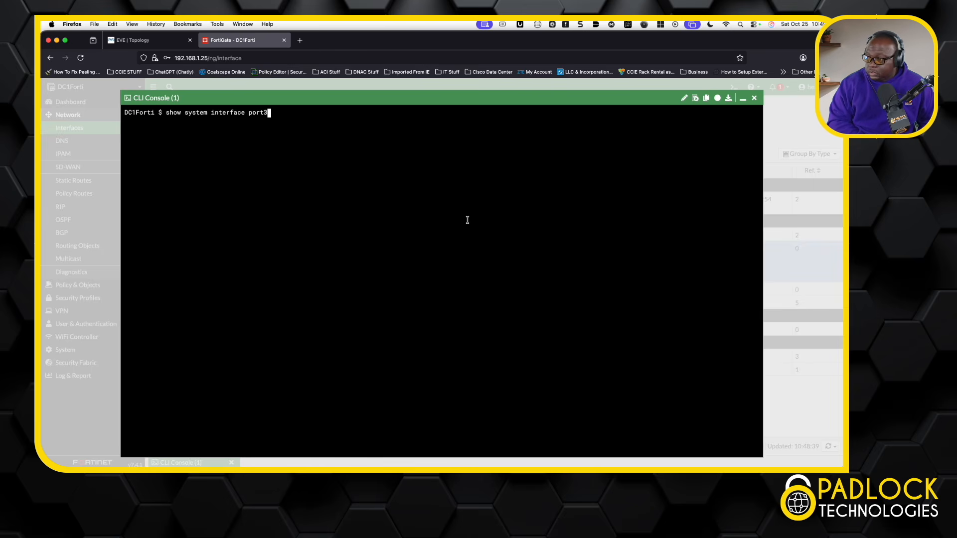
key("Return")
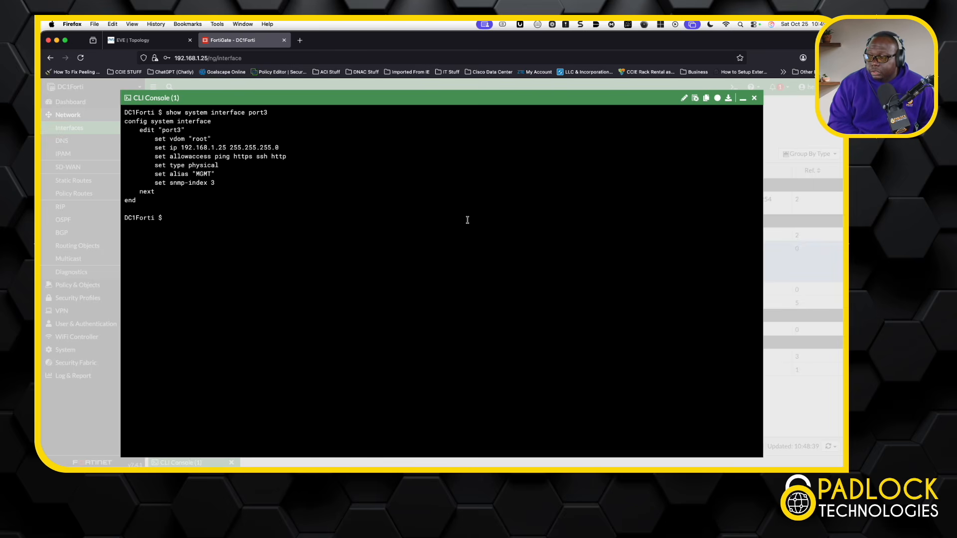
Try again to enter interface configuration with config system interface, and exit and close the CLI console.
type("config syst")
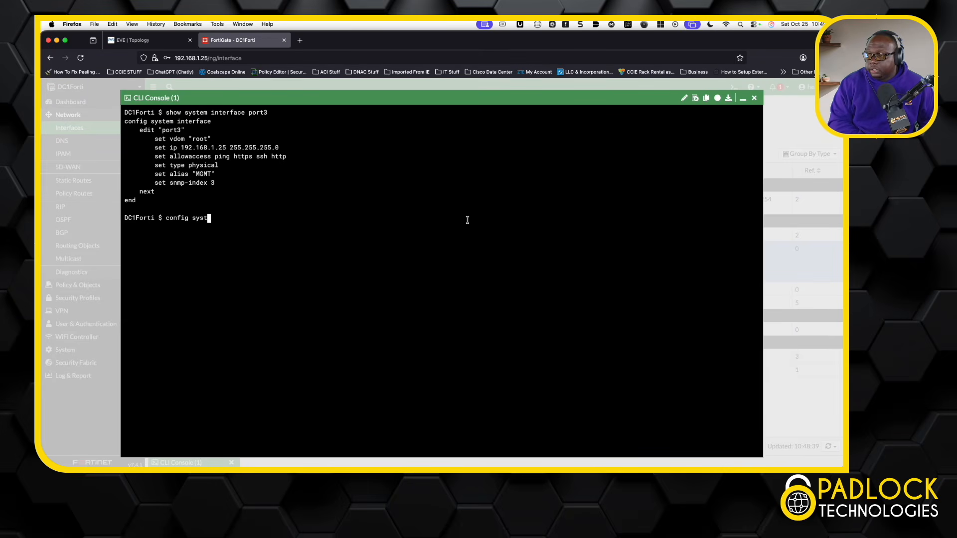
type("em interface")
key("Return")
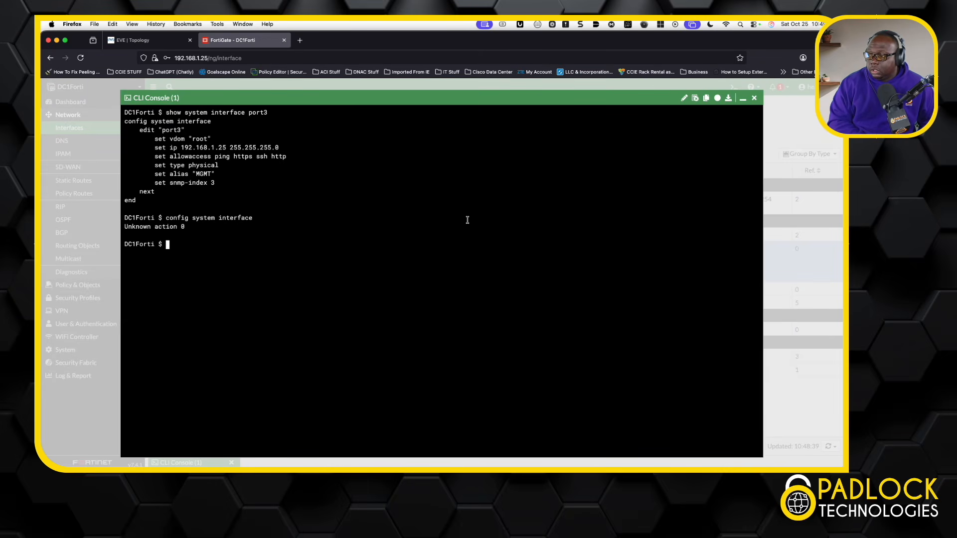
type("exit")
key("Return")
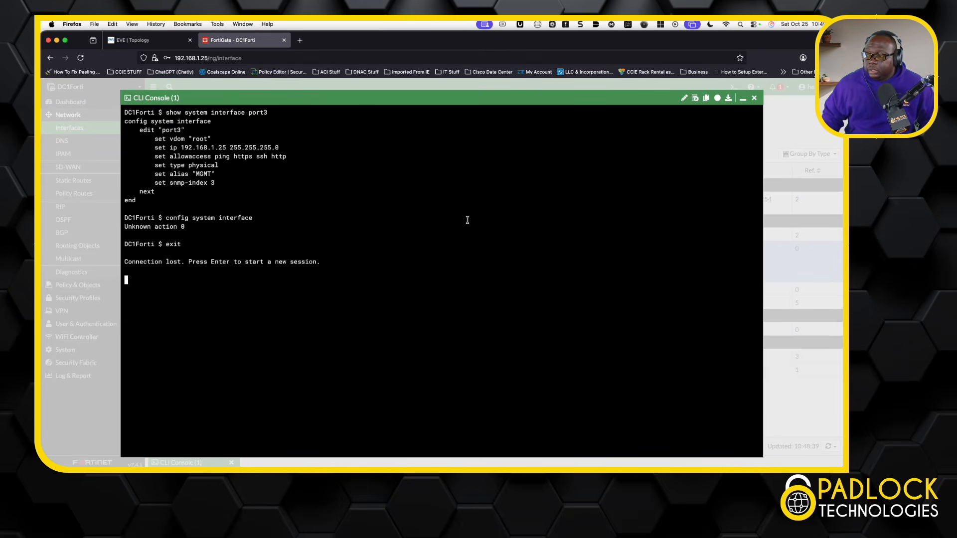
left_click(755, 99)
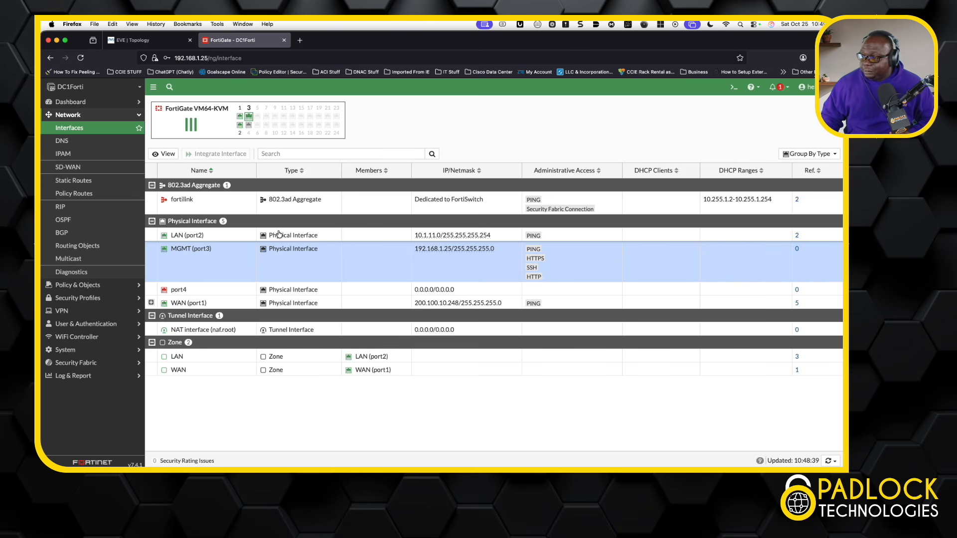
Show the system administrators list and select the fortihelpdesk account.
left_click(93, 351)
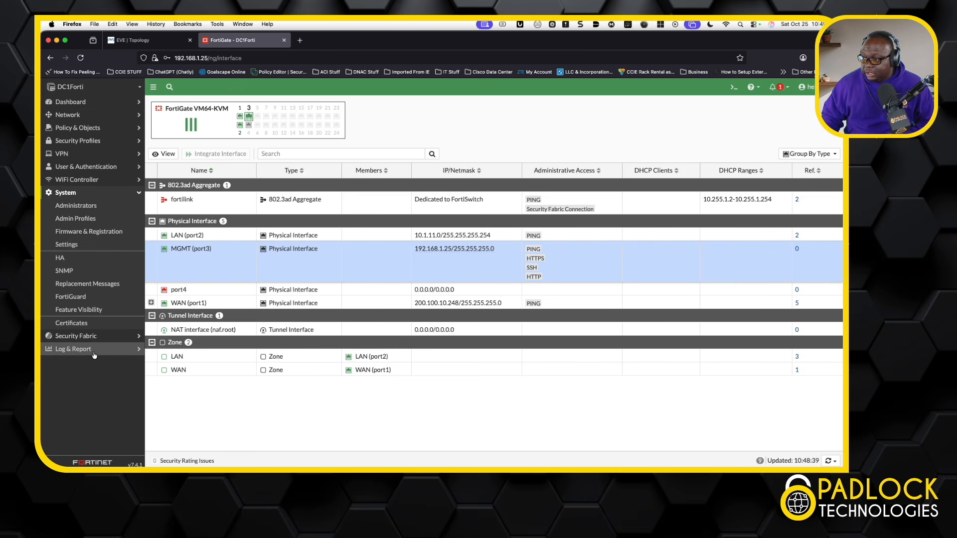
left_click(91, 211)
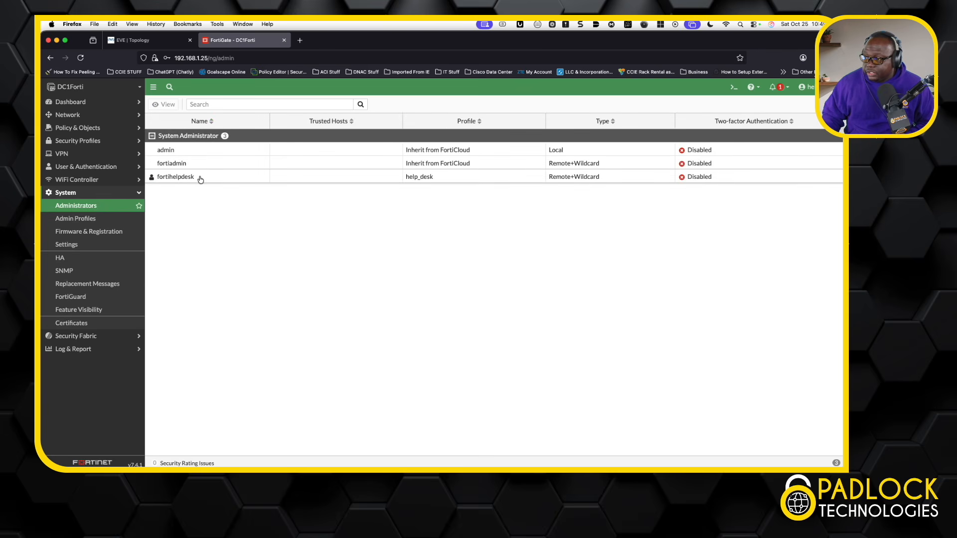
left_click(202, 179)
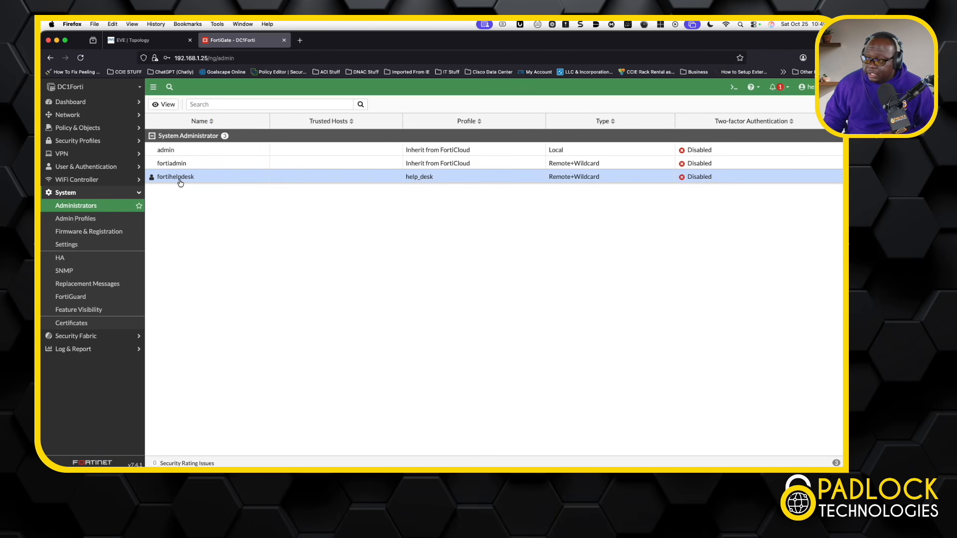